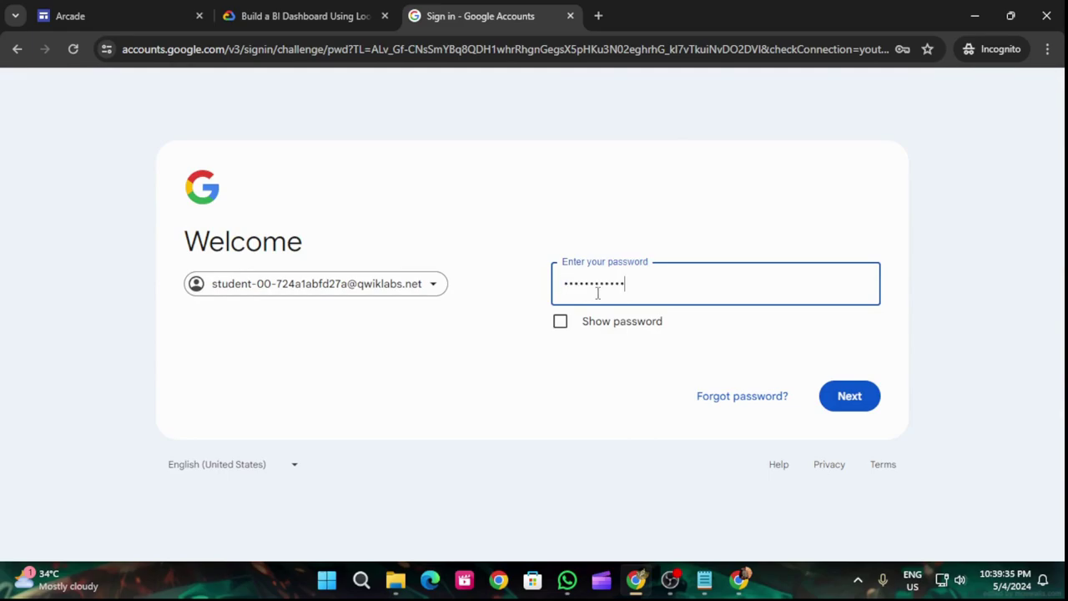
Submit the filled-in account password and accept the new account's welcome notice.
{"action": "left_click", "coordinate": [848, 396]}
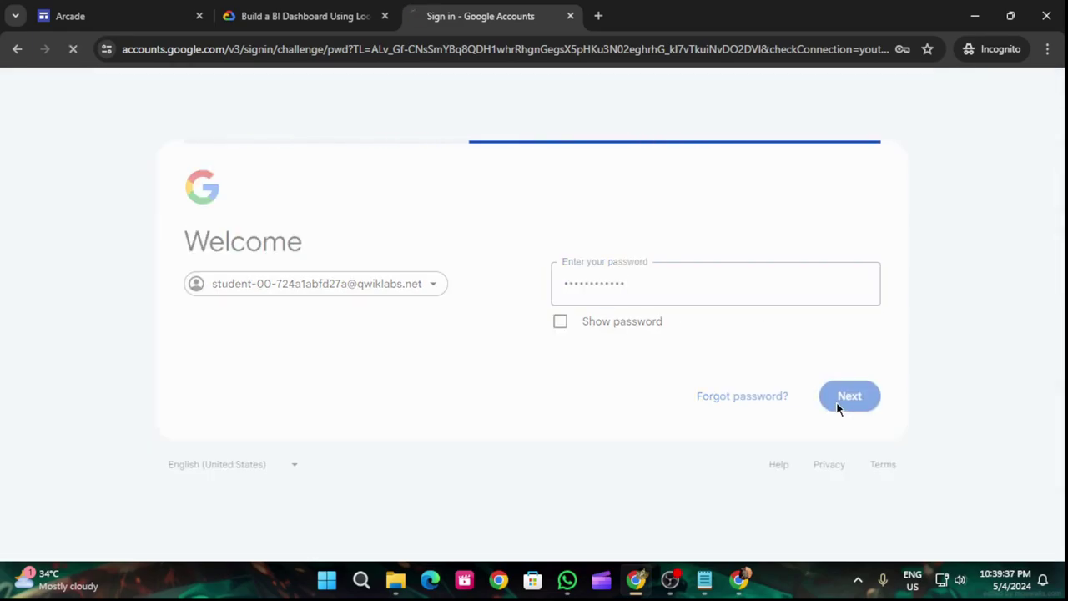
{"action": "left_click", "coordinate": [623, 509]}
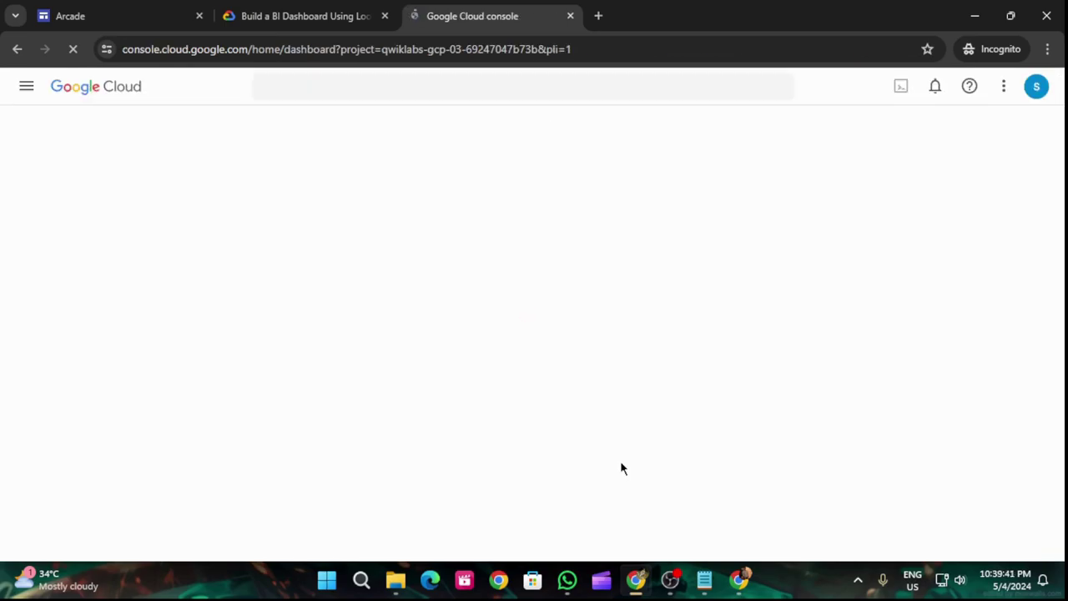
Consult the lab's Task 1 instructions, then accept the Google Cloud terms of service and open BigQuery Studio.
{"action": "left_click", "coordinate": [301, 16]}
{"action": "scroll", "coordinate": [493, 303], "scroll_direction": "down", "scroll_amount": 12}
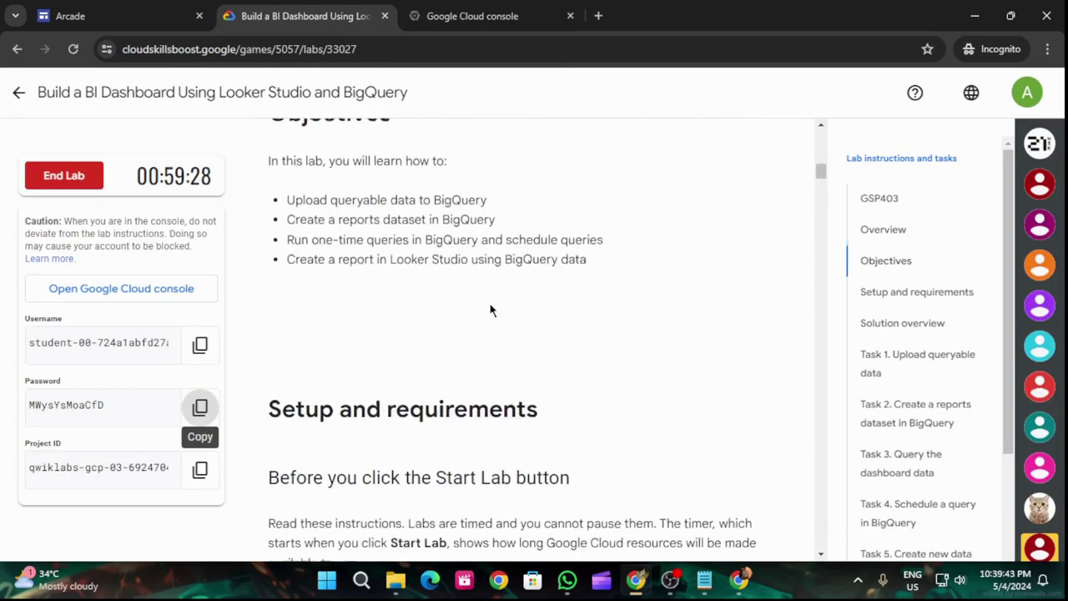
{"action": "scroll", "coordinate": [494, 305], "scroll_direction": "down", "scroll_amount": 20}
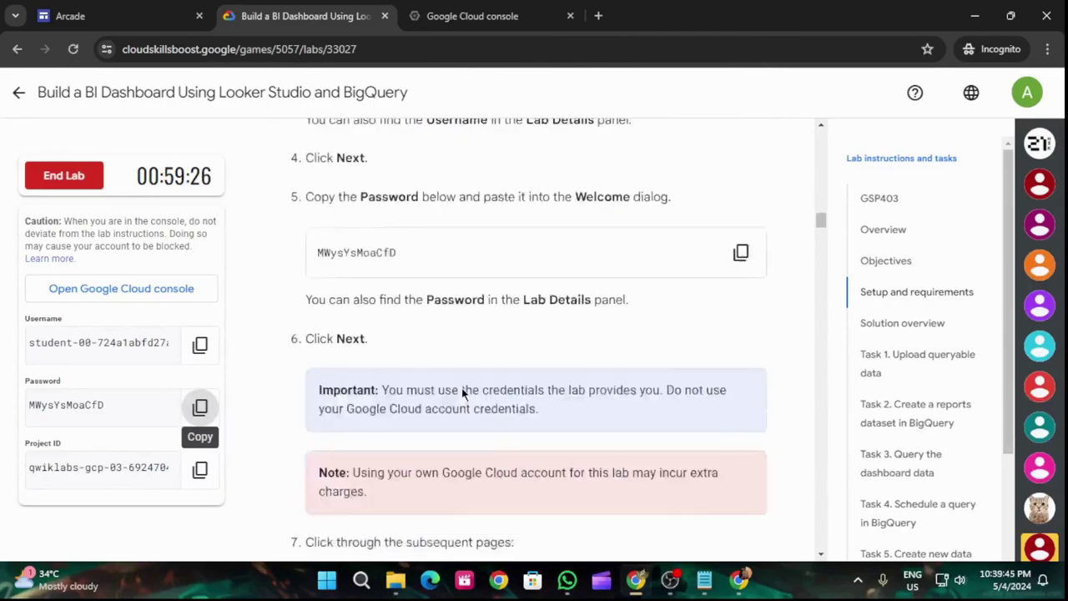
{"action": "scroll", "coordinate": [464, 393], "scroll_direction": "down", "scroll_amount": 15}
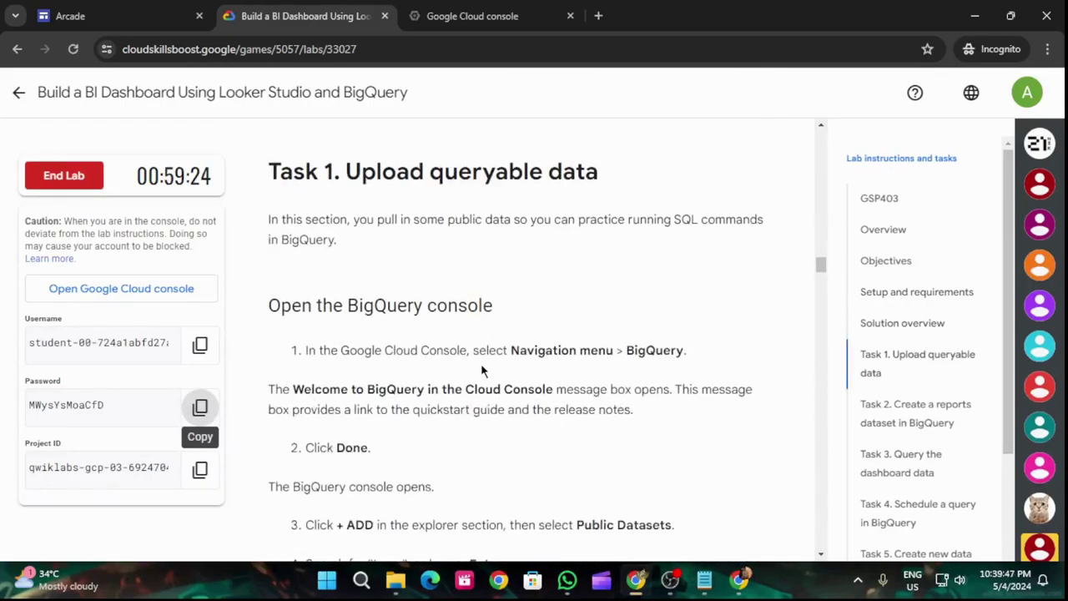
{"action": "scroll", "coordinate": [481, 363], "scroll_direction": "down", "scroll_amount": 2}
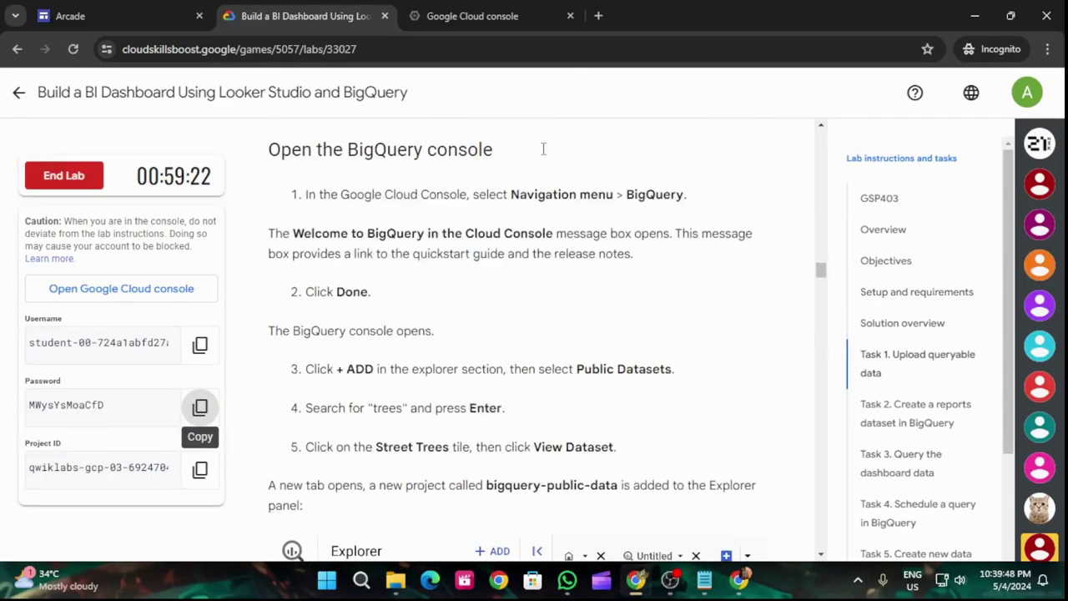
{"action": "left_click", "coordinate": [528, 8]}
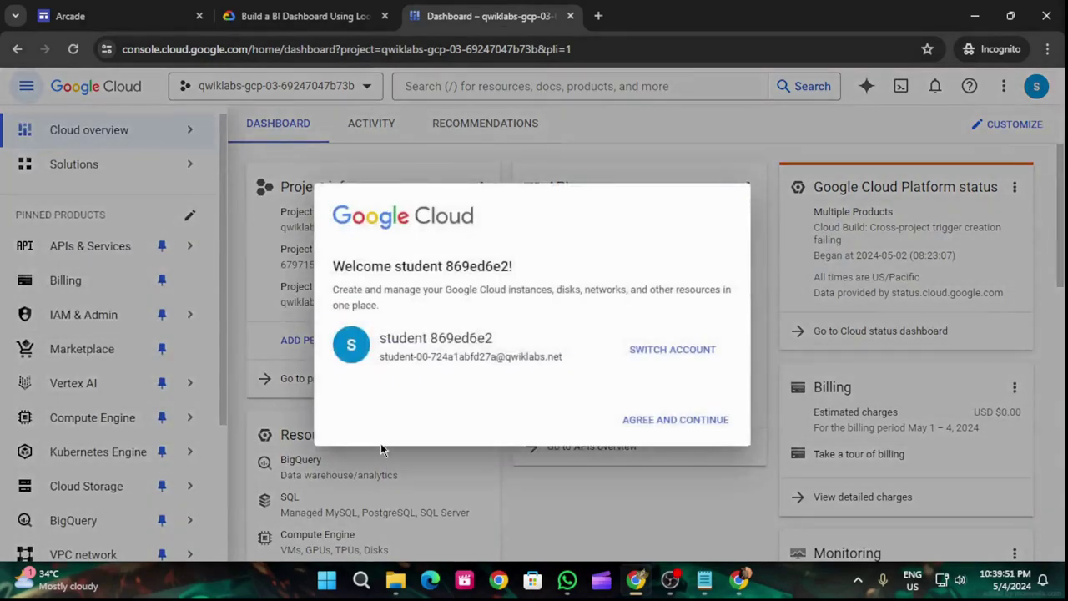
{"action": "left_click", "coordinate": [339, 415]}
{"action": "left_click", "coordinate": [642, 504]}
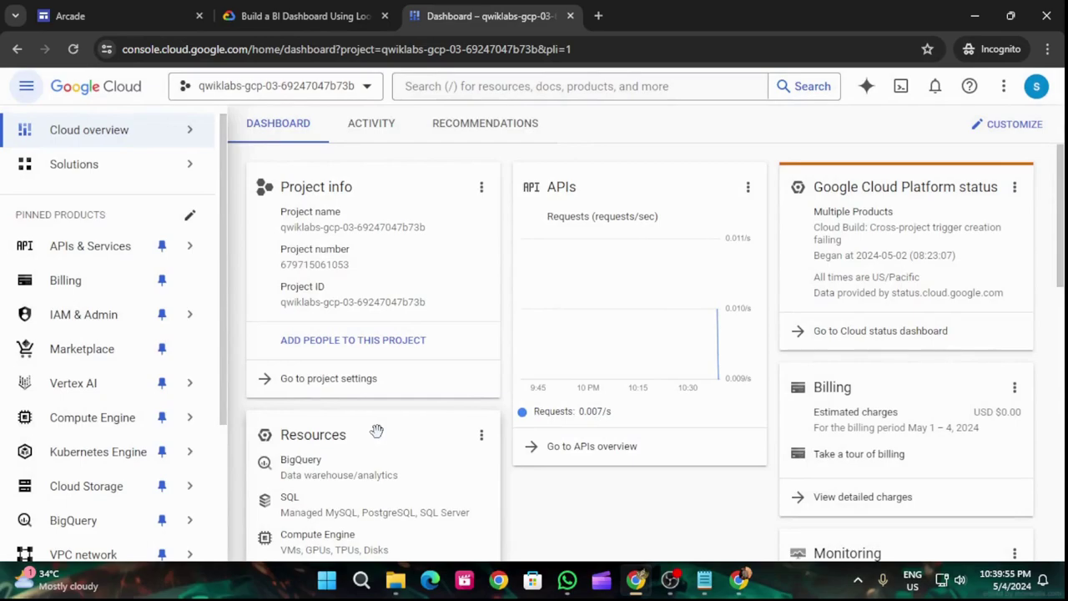
{"action": "left_click", "coordinate": [74, 521]}
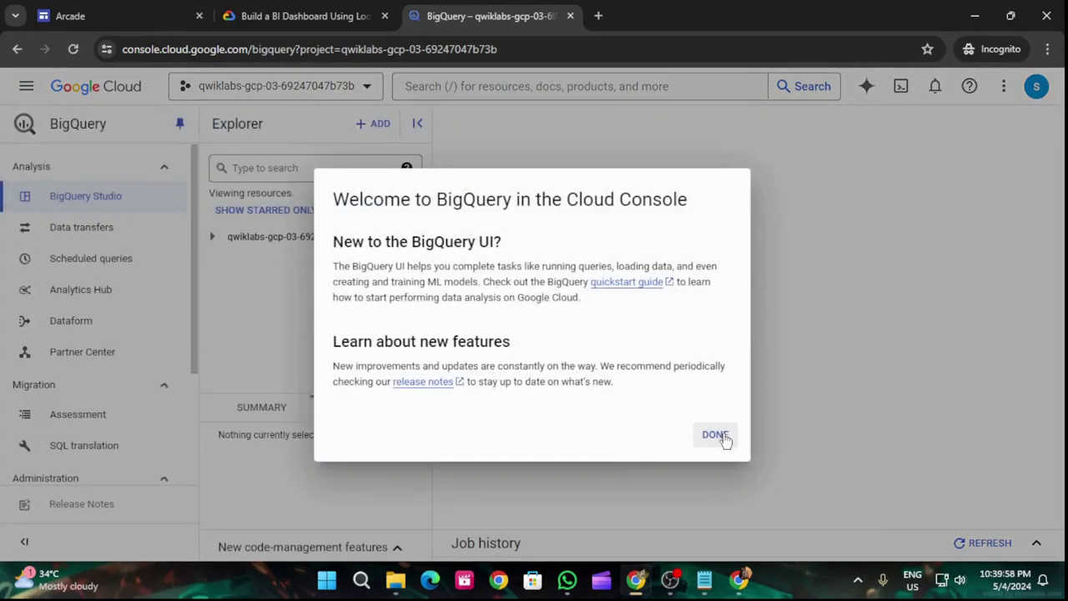
{"action": "left_click", "coordinate": [718, 436]}
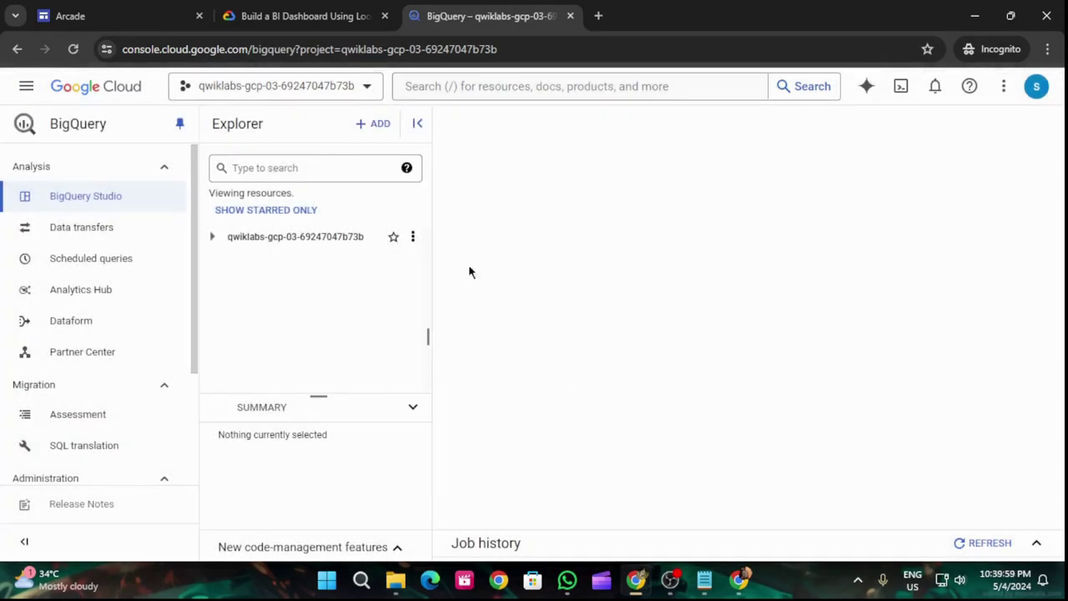
Check the lab's instructions for adding the public dataset and expand the Qwiklabs project in BigQuery's Explorer.
{"action": "left_click", "coordinate": [301, 16]}
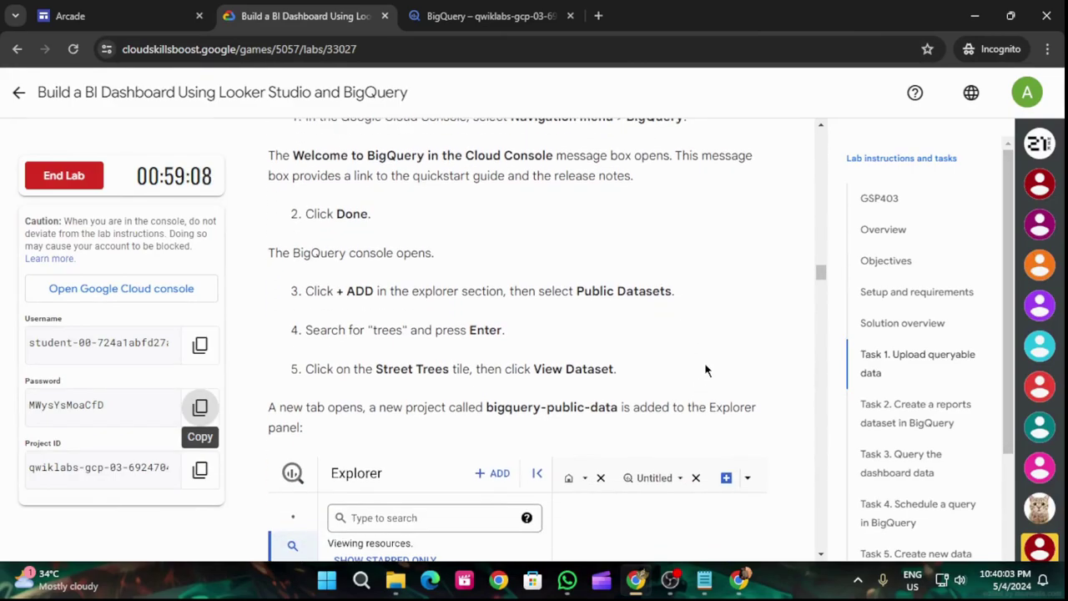
{"action": "left_click_drag", "start_coordinate": [372, 330], "coordinate": [400, 328]}
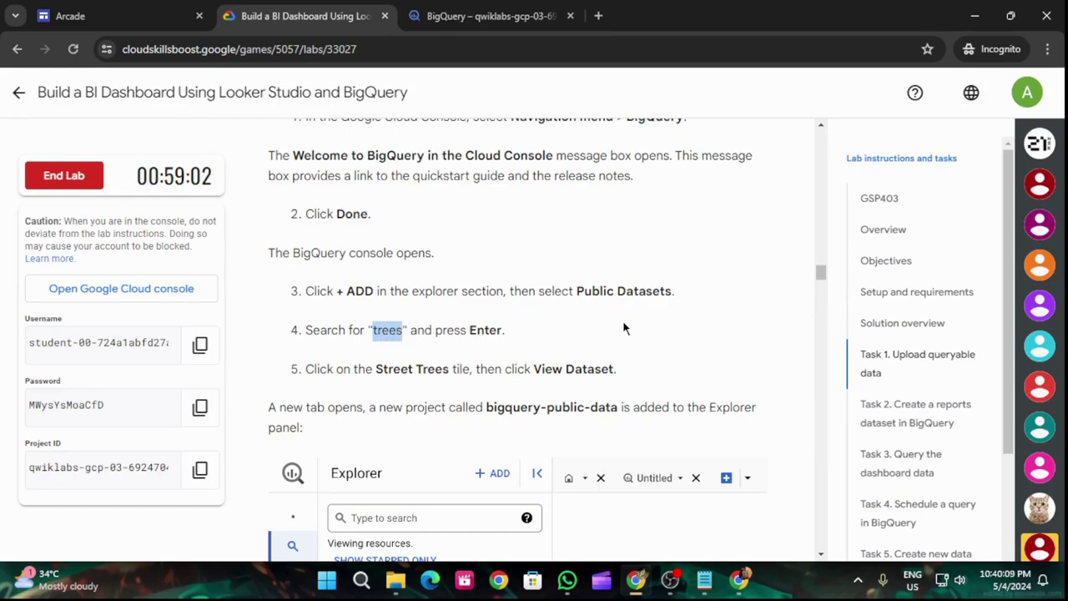
{"action": "left_click", "coordinate": [474, 10]}
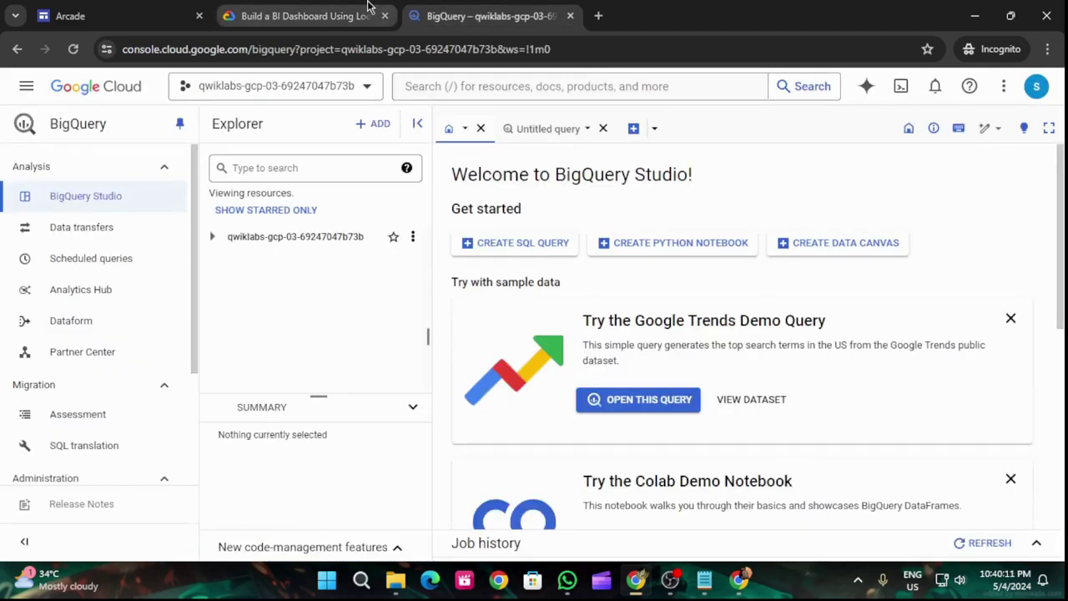
{"action": "left_click", "coordinate": [338, 12]}
{"action": "scroll", "coordinate": [477, 431], "scroll_direction": "down", "scroll_amount": 4}
{"action": "scroll", "coordinate": [477, 431], "scroll_direction": "down", "scroll_amount": 1}
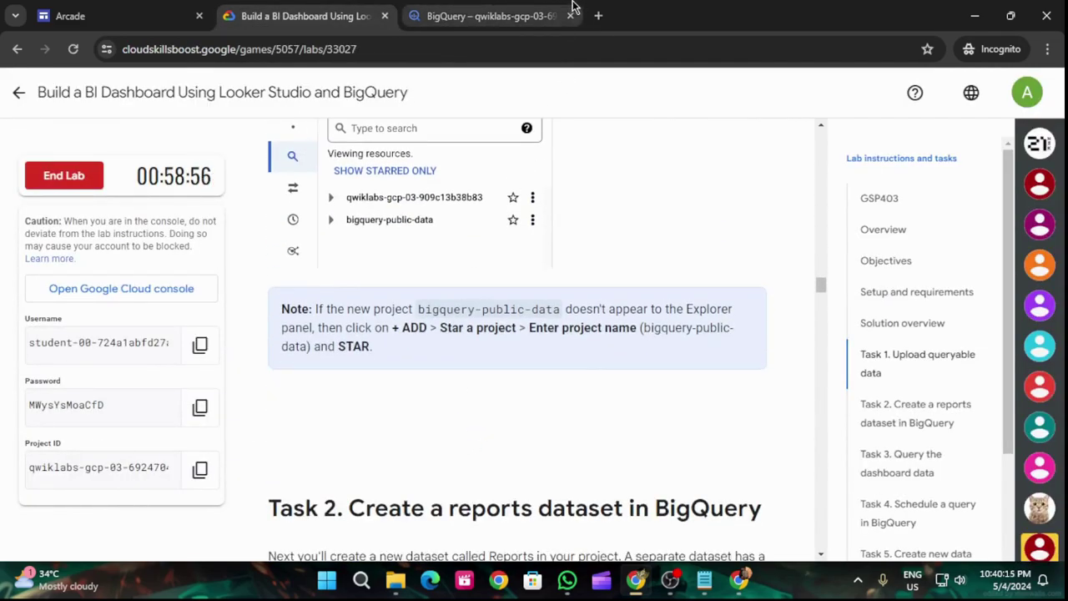
{"action": "left_click", "coordinate": [502, 8]}
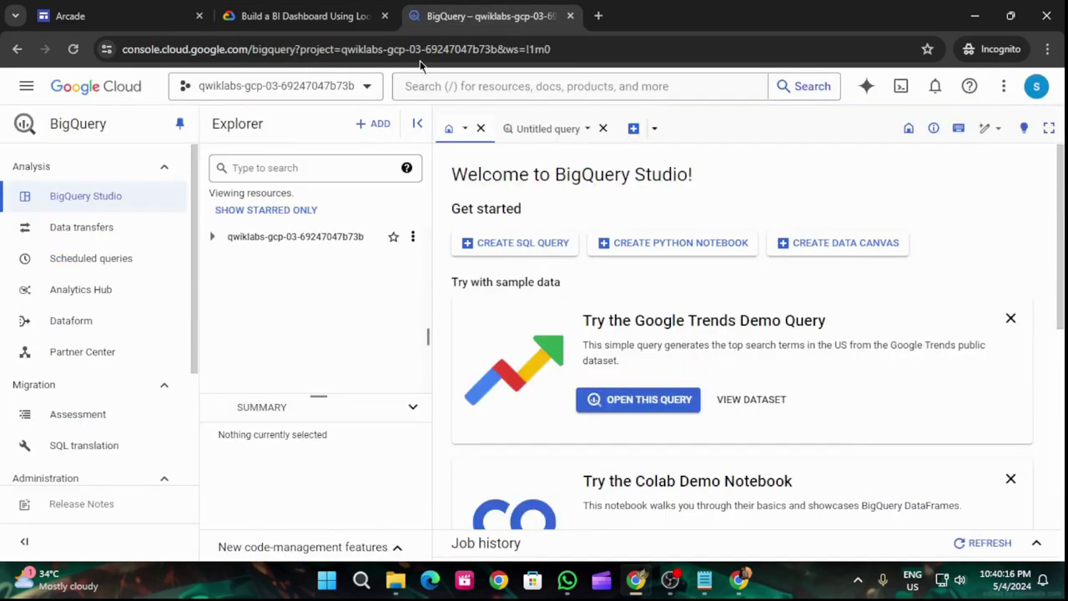
{"action": "left_click", "coordinate": [212, 237]}
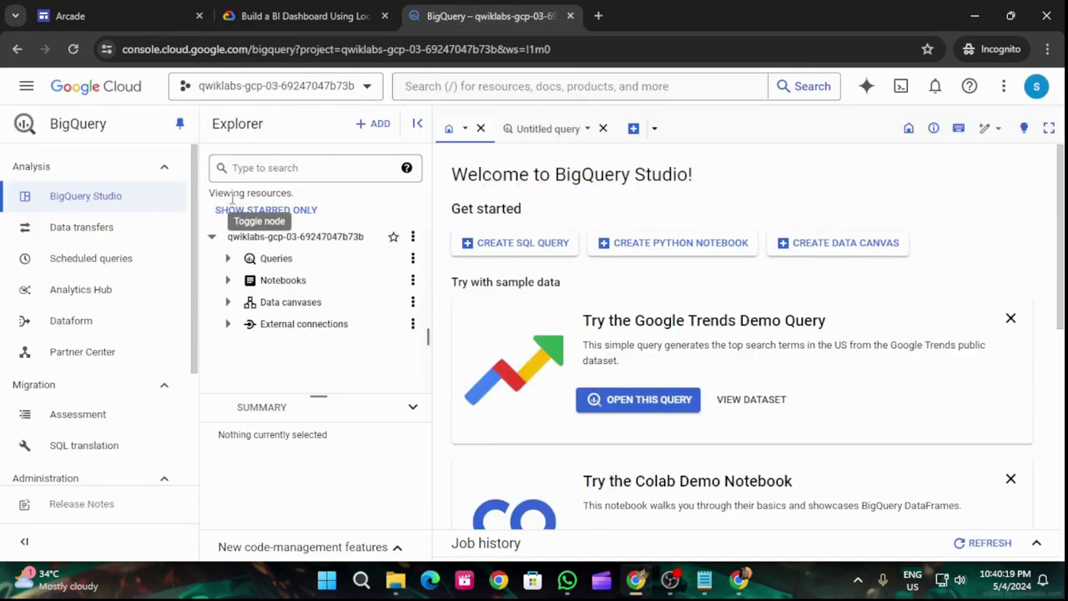
Copy the project name bigquery-public-data from the lab's note and start adding a data source in BigQuery.
{"action": "left_click", "coordinate": [334, 16]}
{"action": "scroll", "coordinate": [454, 420], "scroll_direction": "up", "scroll_amount": 1}
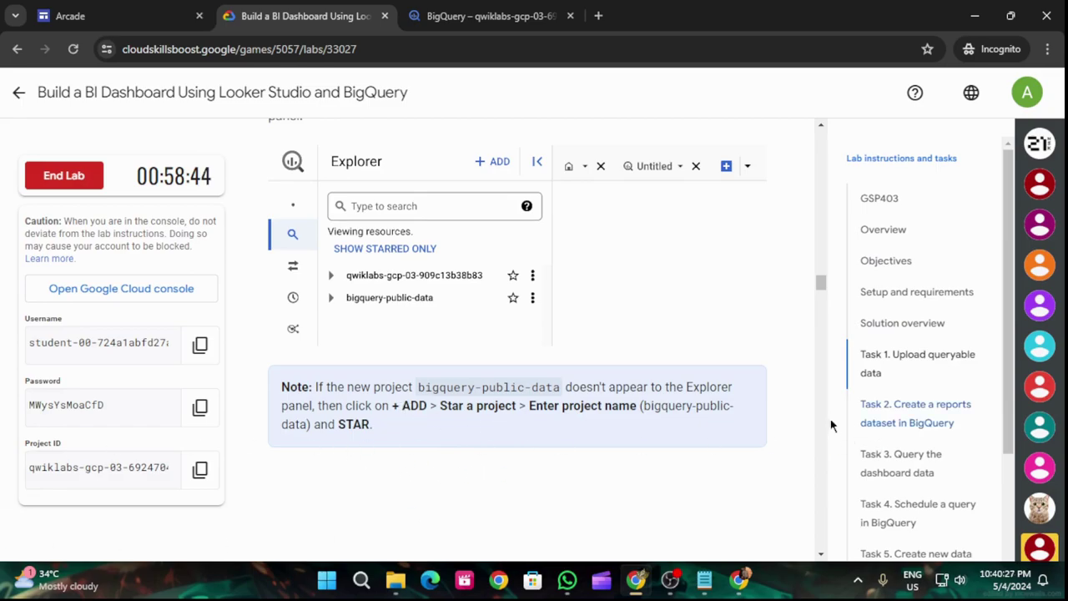
{"action": "left_click_drag", "start_coordinate": [643, 406], "coordinate": [307, 424]}
{"action": "key", "text": "ctrl+c"}
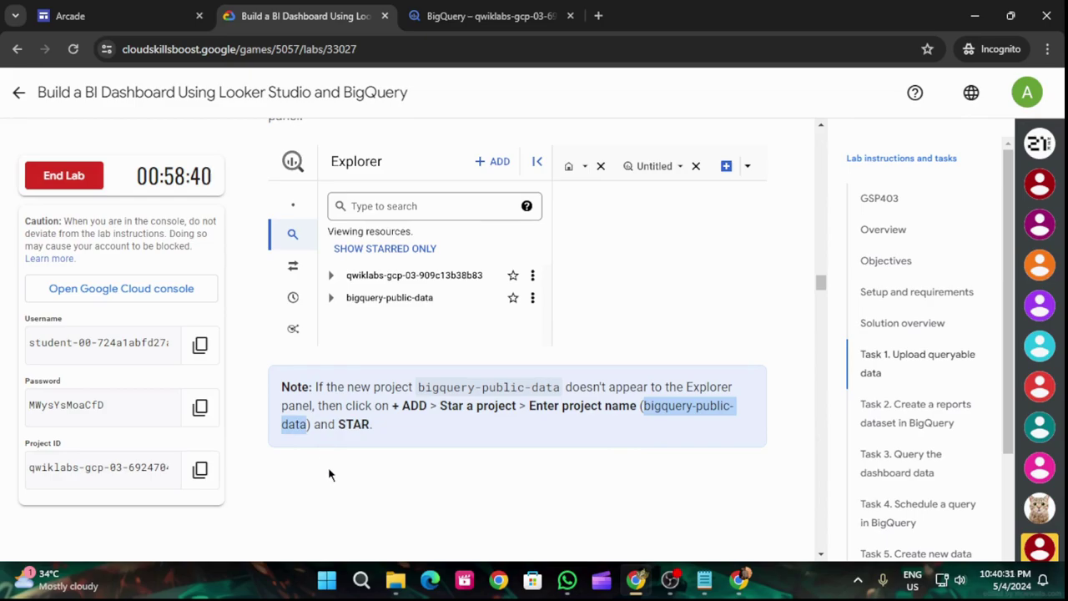
{"action": "left_click", "coordinate": [420, 10]}
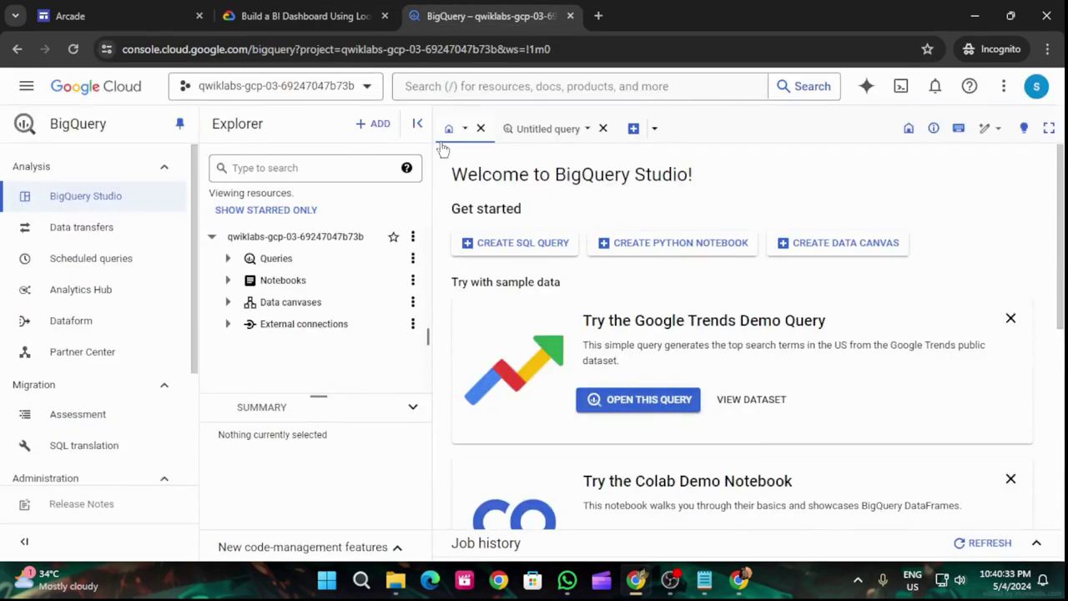
{"action": "left_click", "coordinate": [376, 127]}
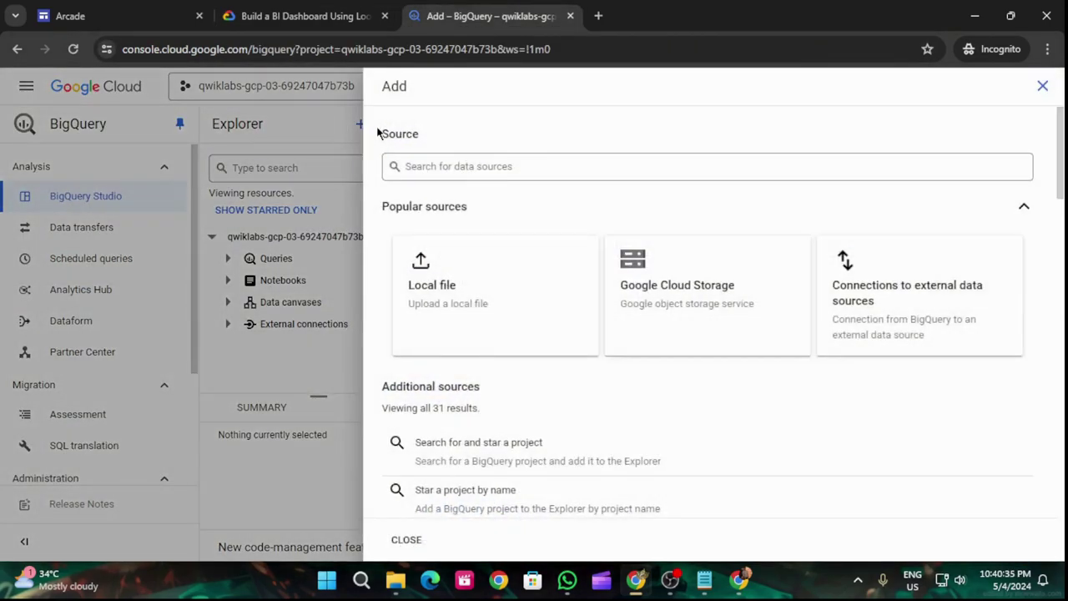
Try to find bigquery-public-data by searching the data sources, and clear the search.
{"action": "left_click", "coordinate": [452, 175]}
{"action": "key", "text": "ctrl+v"}
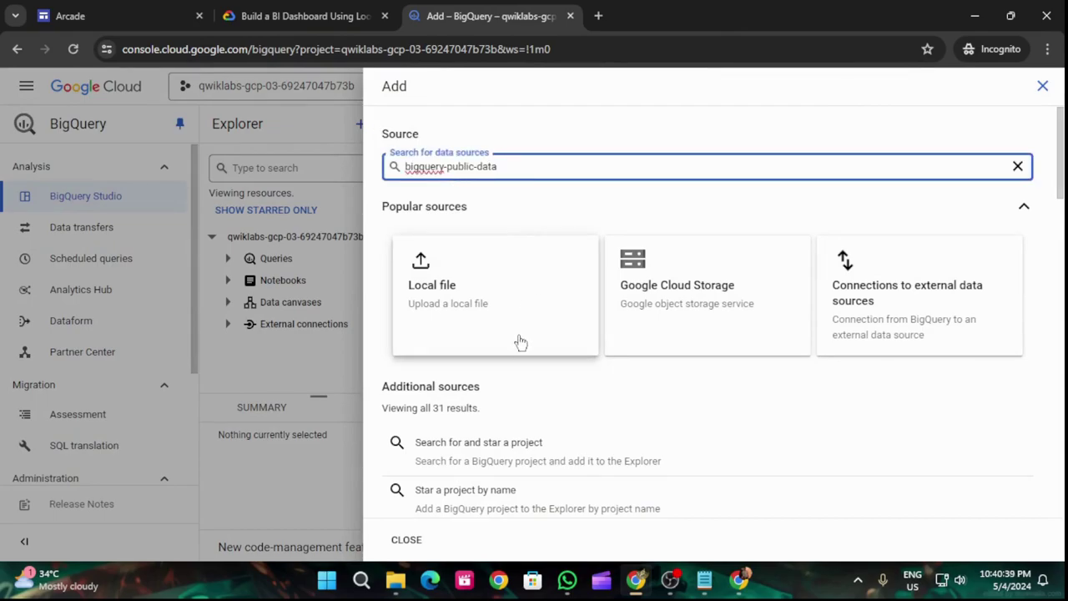
{"action": "scroll", "coordinate": [562, 375], "scroll_direction": "down", "scroll_amount": 2}
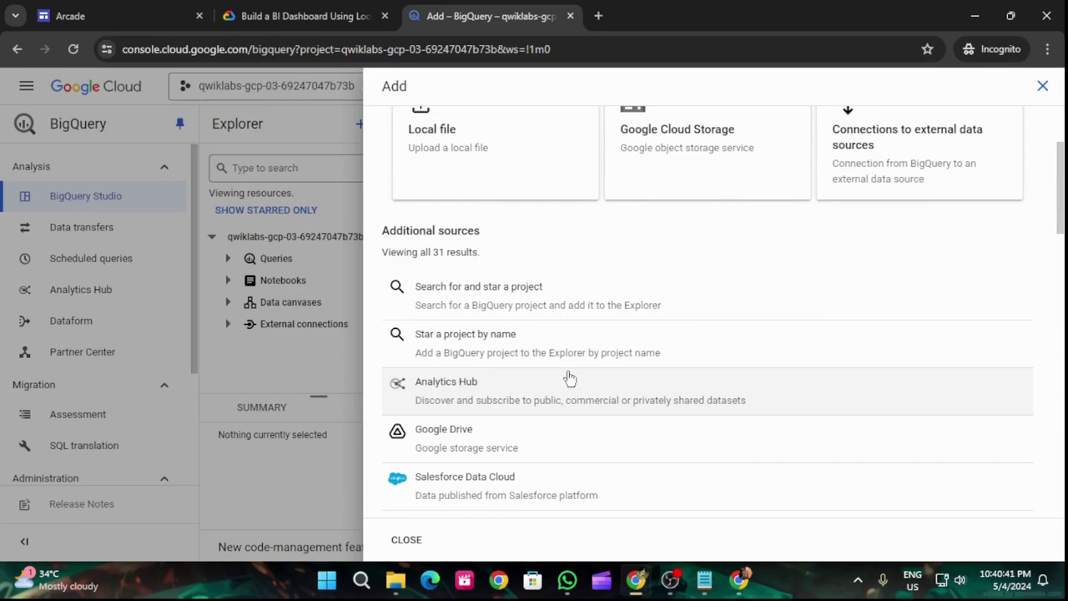
{"action": "scroll", "coordinate": [464, 250], "scroll_direction": "up", "scroll_amount": 2}
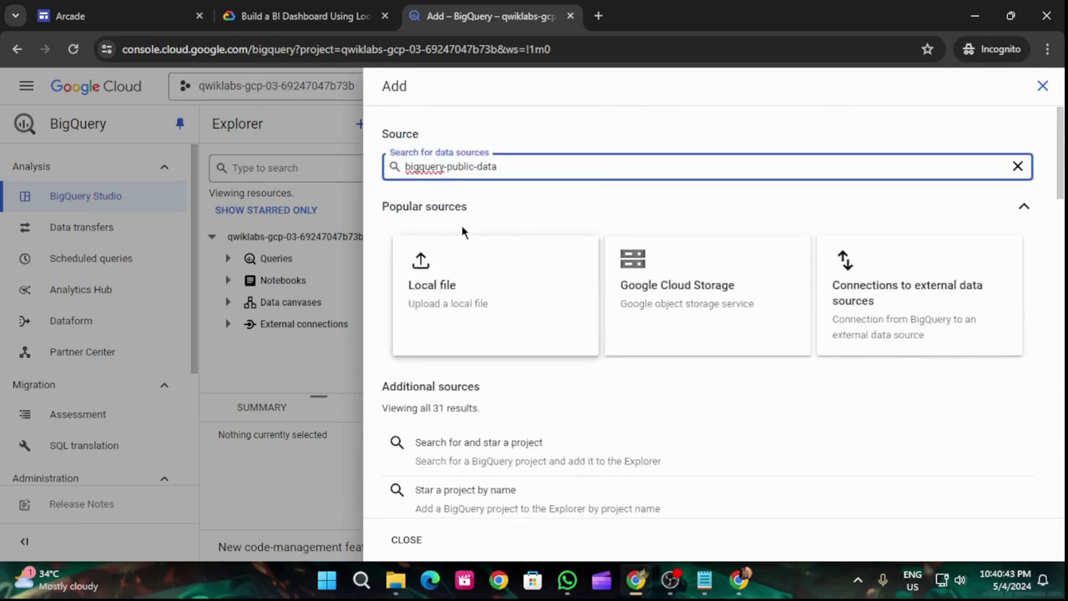
{"action": "left_click", "coordinate": [1018, 166]}
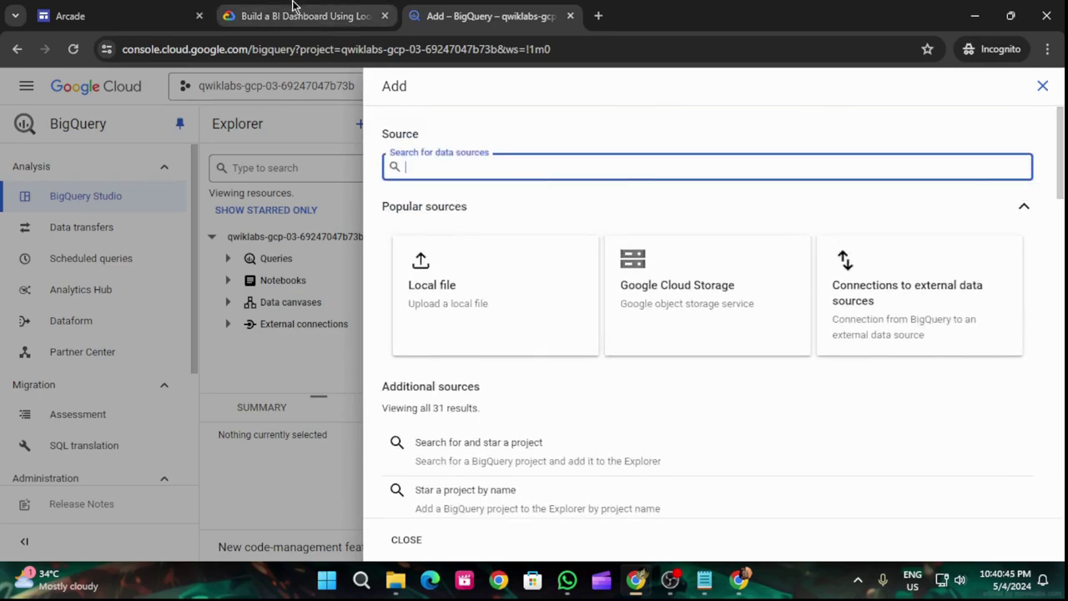
Star the project bigquery-public-data by name, as the lab's note instructs.
{"action": "left_click", "coordinate": [275, 12]}
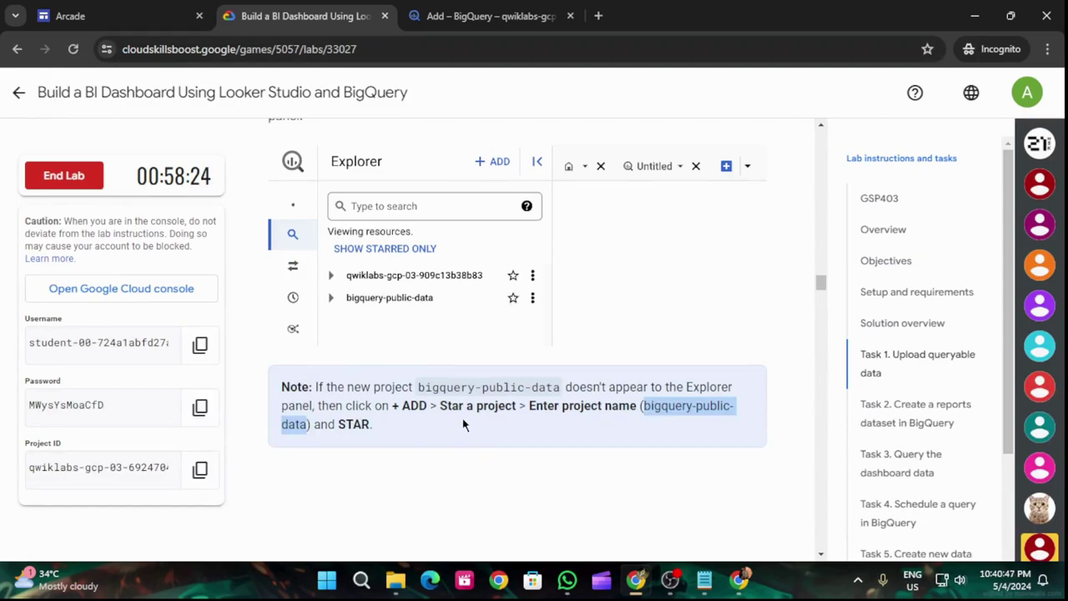
{"action": "left_click", "coordinate": [480, 12]}
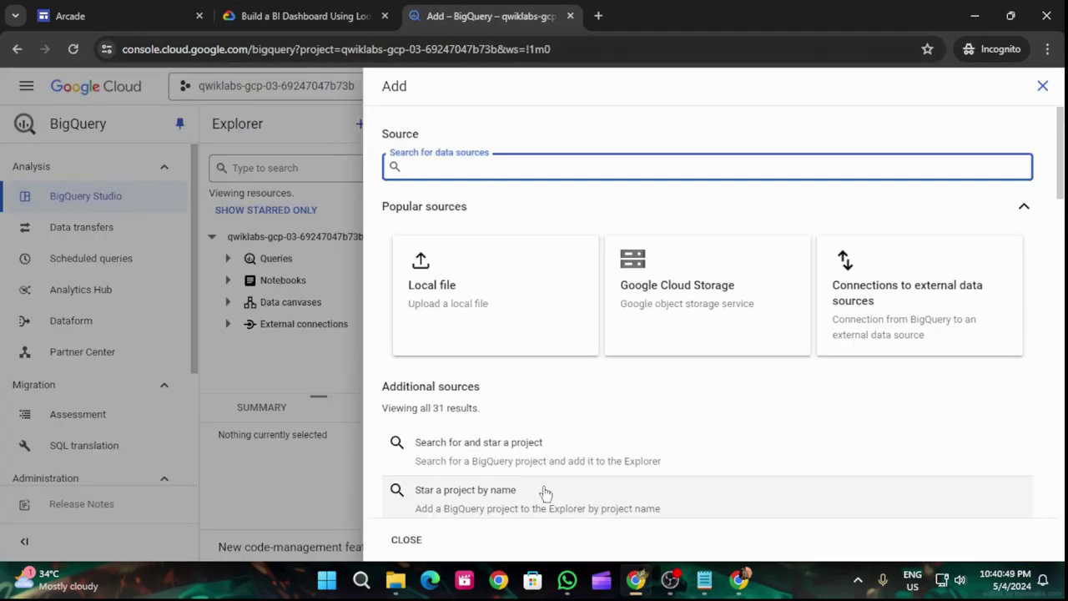
{"action": "scroll", "coordinate": [544, 493], "scroll_direction": "down", "scroll_amount": 2}
{"action": "left_click", "coordinate": [518, 414]}
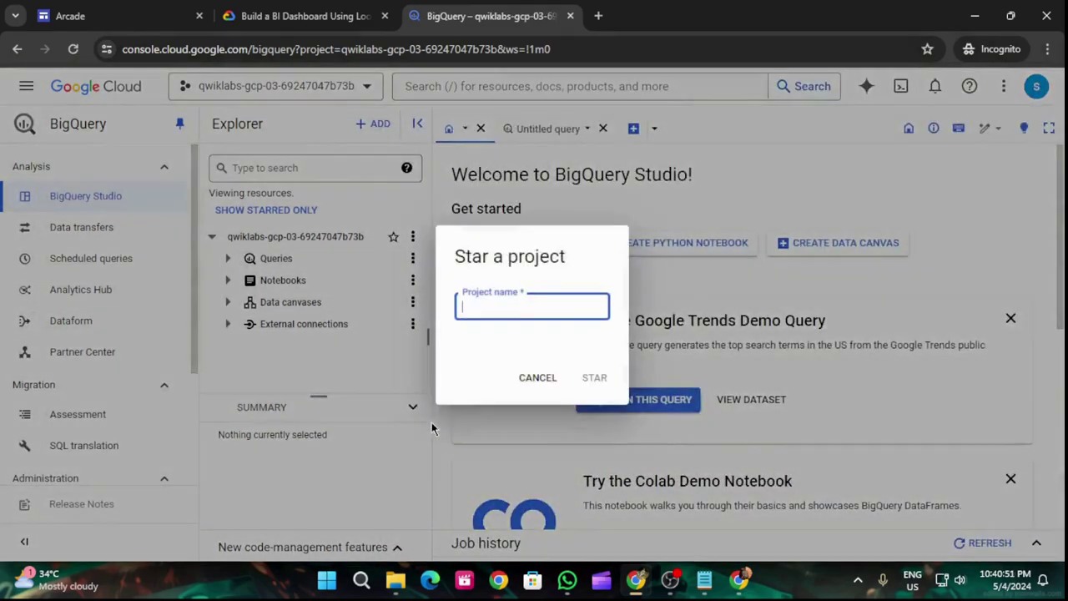
{"action": "key", "text": "ctrl+v"}
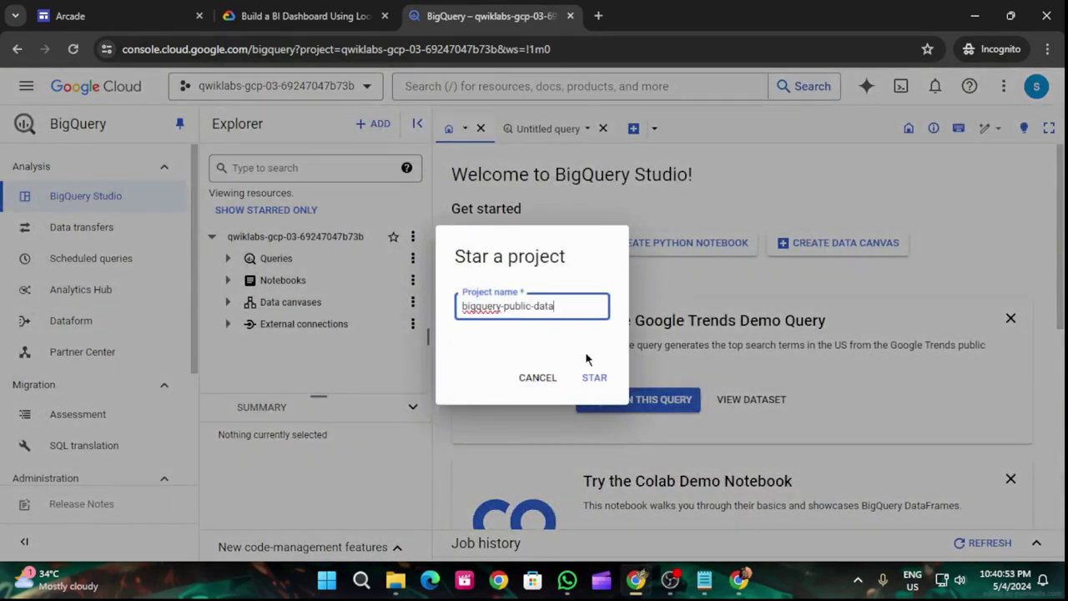
{"action": "left_click", "coordinate": [594, 382]}
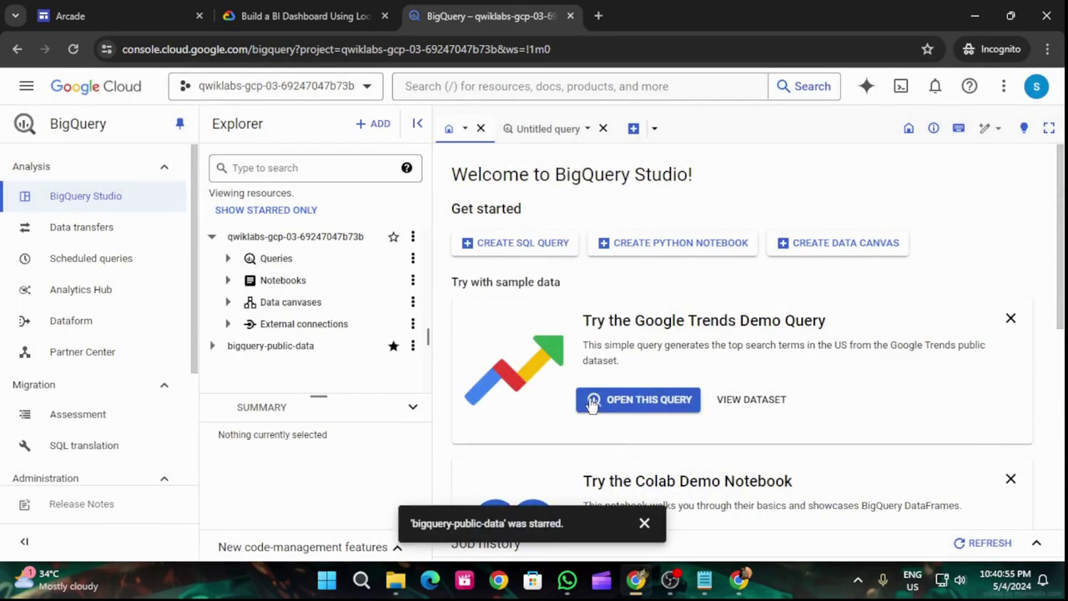
Copy the dataset name Reports from the lab's Task 2 instructions and return to BigQuery.
{"action": "left_click", "coordinate": [304, 16]}
{"action": "scroll", "coordinate": [490, 413], "scroll_direction": "down", "scroll_amount": 5}
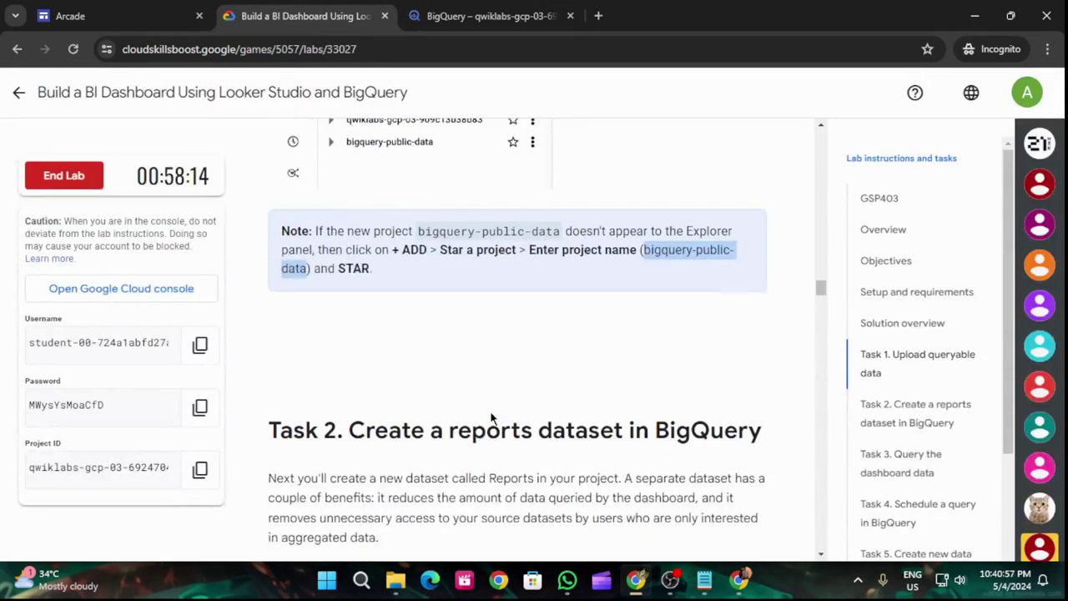
{"action": "scroll", "coordinate": [491, 415], "scroll_direction": "down", "scroll_amount": 1}
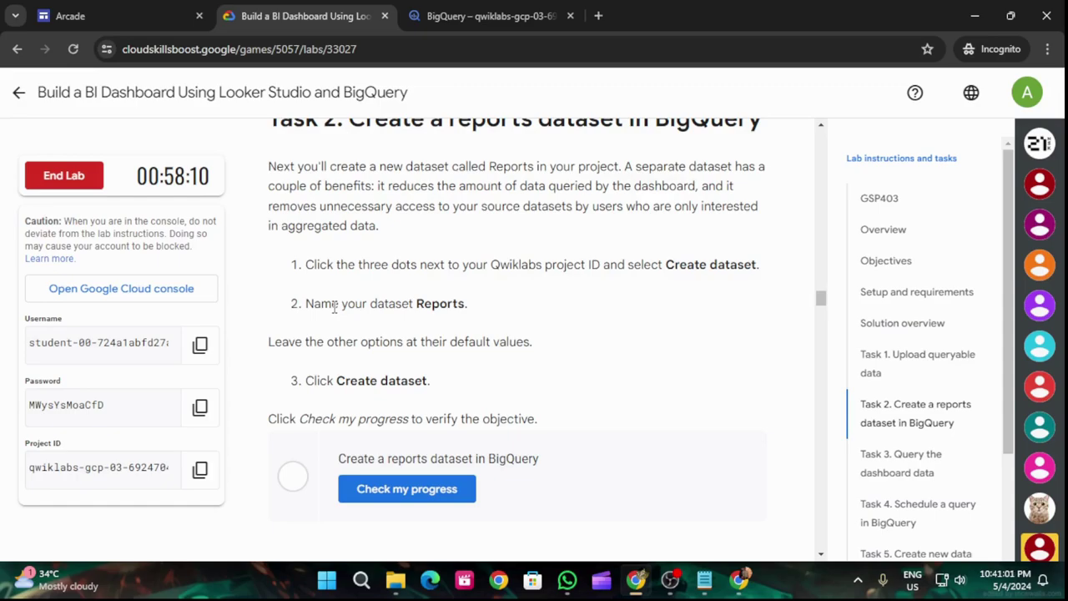
{"action": "left_click_drag", "start_coordinate": [417, 304], "coordinate": [464, 302]}
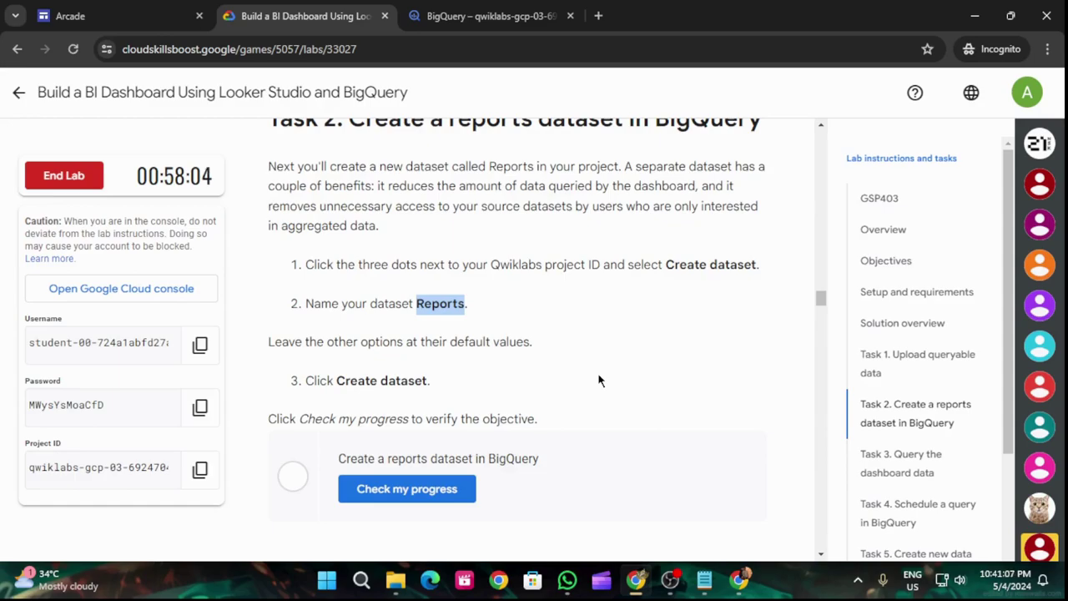
{"action": "left_click", "coordinate": [458, 12]}
{"action": "left_click", "coordinate": [340, 6]}
{"action": "left_click", "coordinate": [459, 13]}
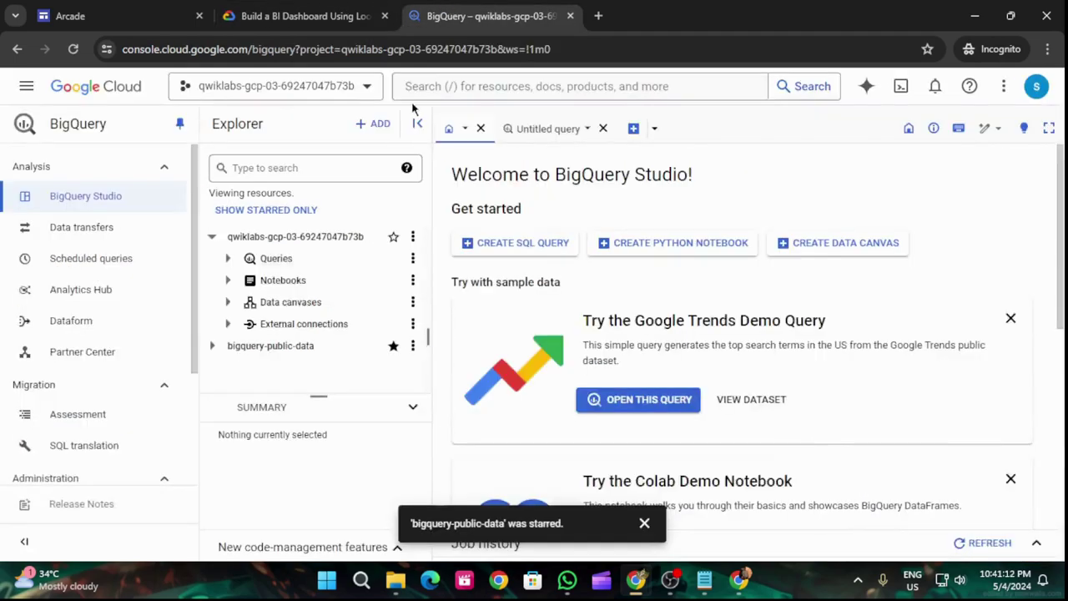
Create a dataset named Reports in the Qwiklabs project, keeping the other options at their defaults.
{"action": "left_click", "coordinate": [413, 236]}
{"action": "left_click", "coordinate": [453, 264]}
{"action": "left_click", "coordinate": [699, 189]}
{"action": "type", "text": "Reports"}
{"action": "left_click", "coordinate": [666, 542]}
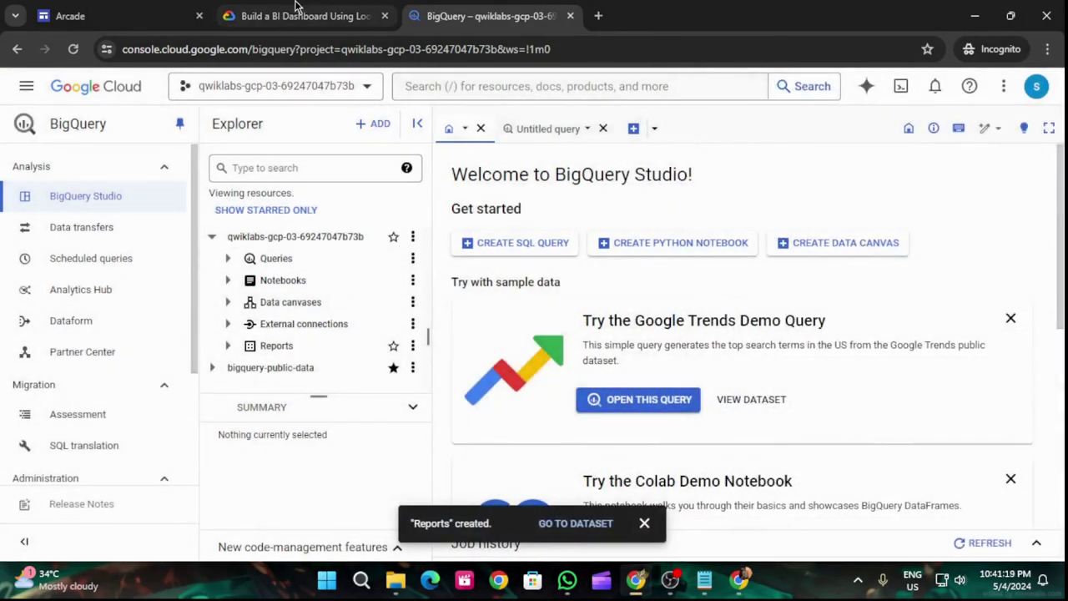
Check the lab progress for the "Create a reports dataset in BigQuery" objective.
{"action": "left_click", "coordinate": [297, 15]}
{"action": "scroll", "coordinate": [475, 381], "scroll_direction": "down", "scroll_amount": 2}
{"action": "left_click", "coordinate": [424, 334]}
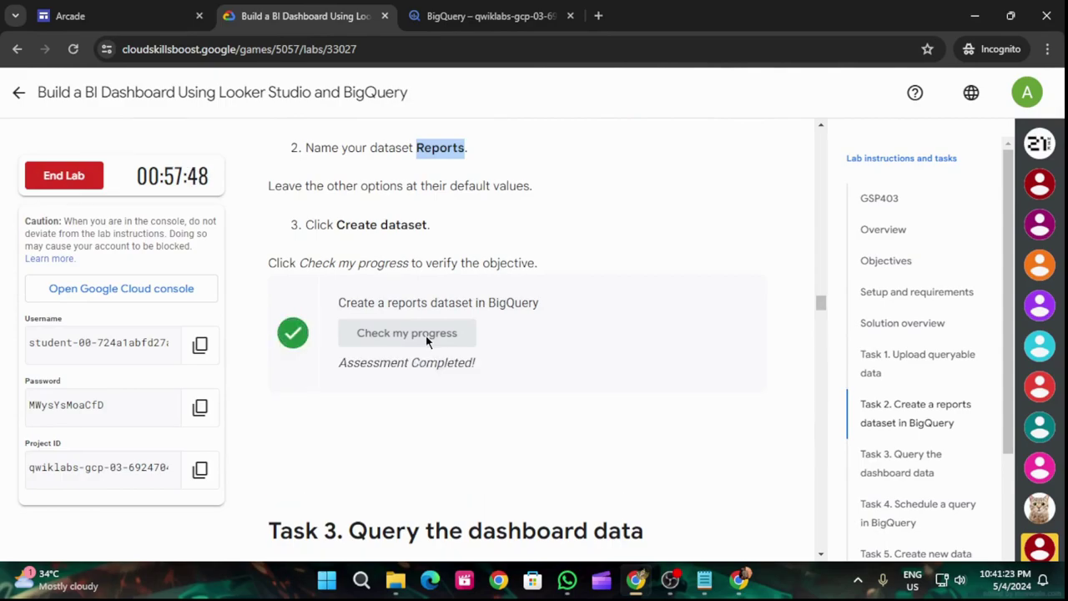
Copy the Task 3 SQL query on San Francisco street trees from the lab instructions.
{"action": "scroll", "coordinate": [426, 338], "scroll_direction": "up", "scroll_amount": 5}
{"action": "scroll", "coordinate": [425, 336], "scroll_direction": "up", "scroll_amount": 10}
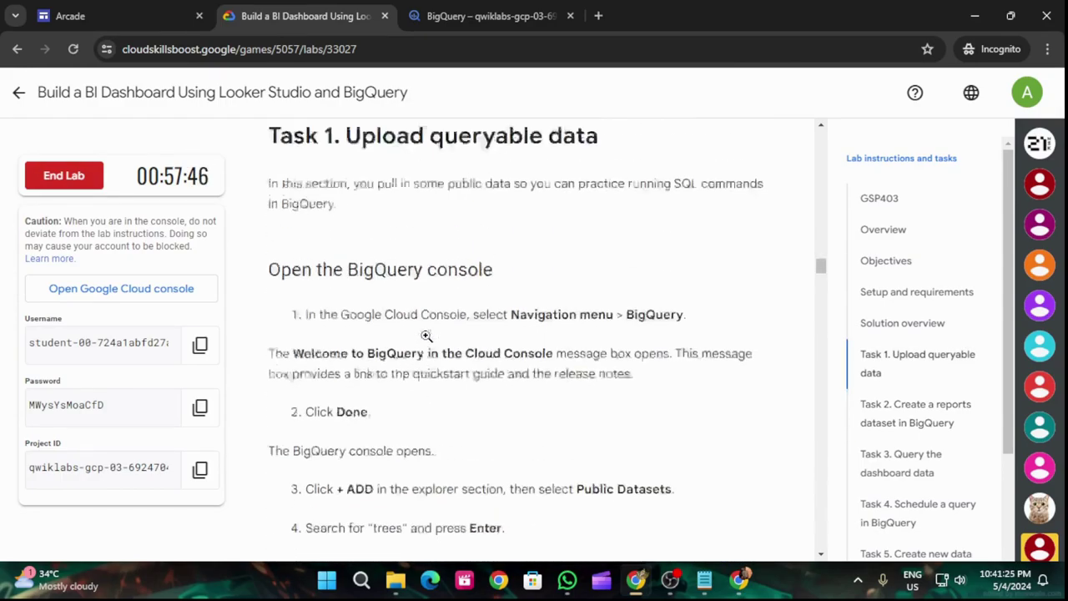
{"action": "scroll", "coordinate": [421, 361], "scroll_direction": "down", "scroll_amount": 5}
{"action": "scroll", "coordinate": [421, 361], "scroll_direction": "down", "scroll_amount": 15}
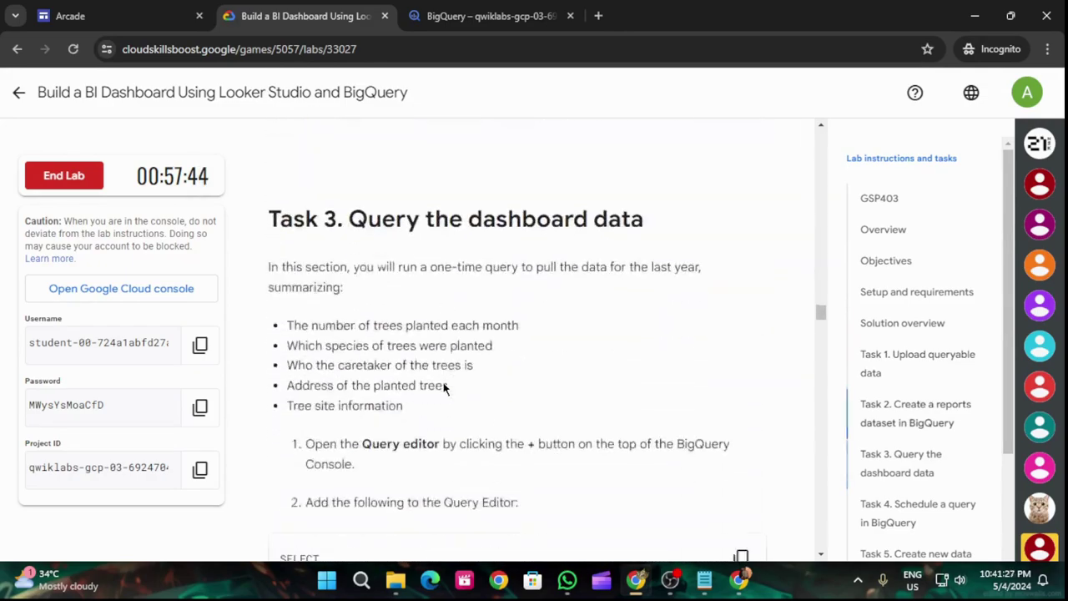
{"action": "scroll", "coordinate": [448, 388], "scroll_direction": "down", "scroll_amount": 1}
{"action": "left_click", "coordinate": [740, 245]}
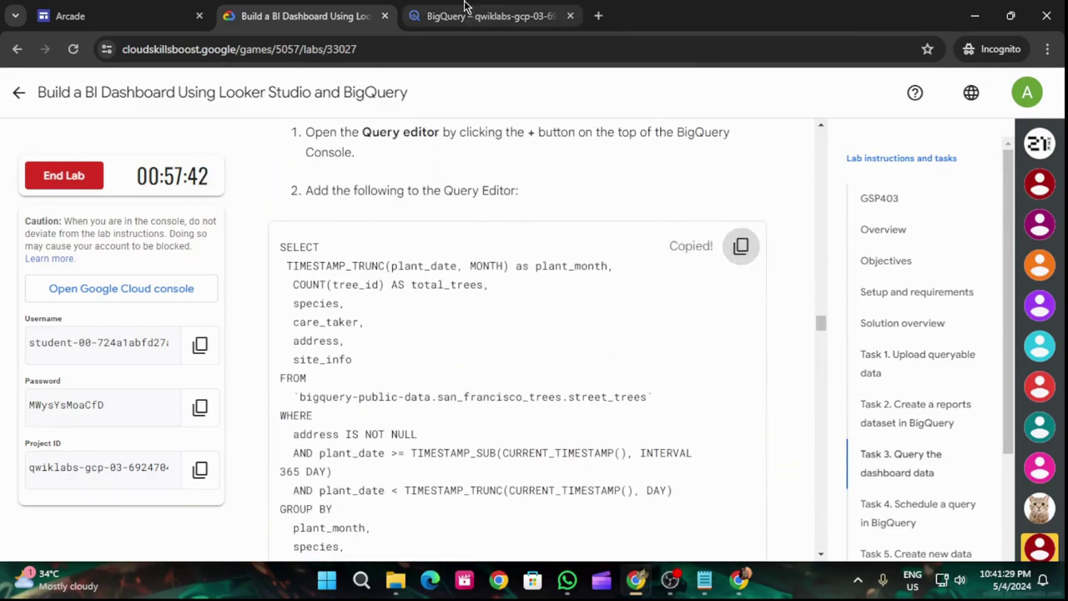
Paste the copied Task 3 query into the empty BigQuery query editor and run it.
{"action": "left_click", "coordinate": [476, 15]}
{"action": "left_click", "coordinate": [634, 130]}
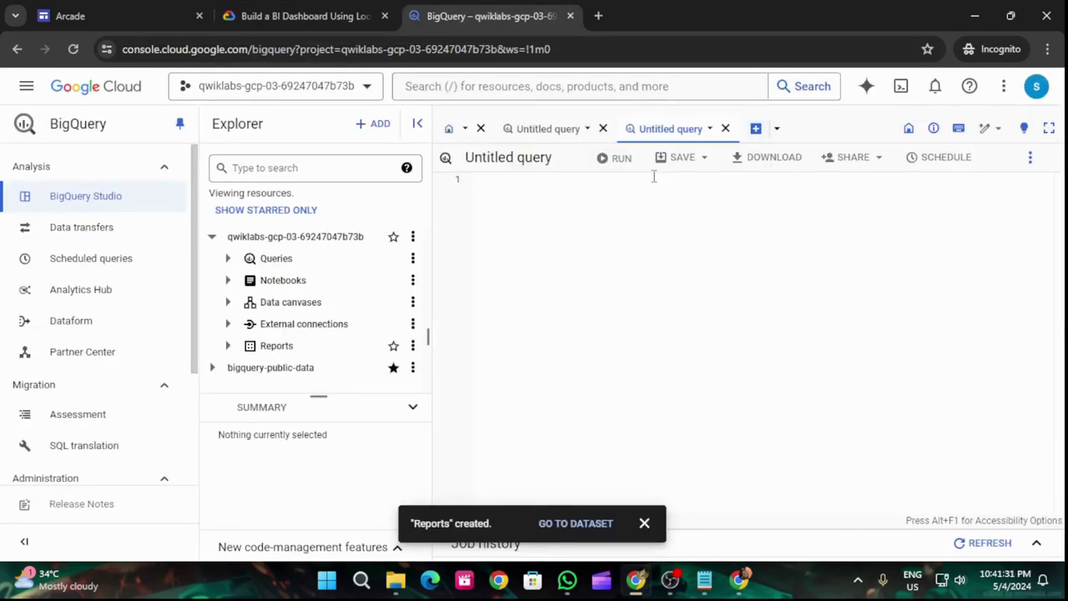
{"action": "key", "text": "ctrl+v"}
{"action": "left_click", "coordinate": [617, 159]}
Follow the lab's Task 3 instructions to open the query settings for the street trees query in BigQuery.
{"action": "key", "text": "ctrl+shift+Tab"}
{"action": "scroll", "coordinate": [543, 405], "scroll_direction": "down", "scroll_amount": 6}
{"action": "scroll", "coordinate": [537, 395], "scroll_direction": "up", "scroll_amount": 1}
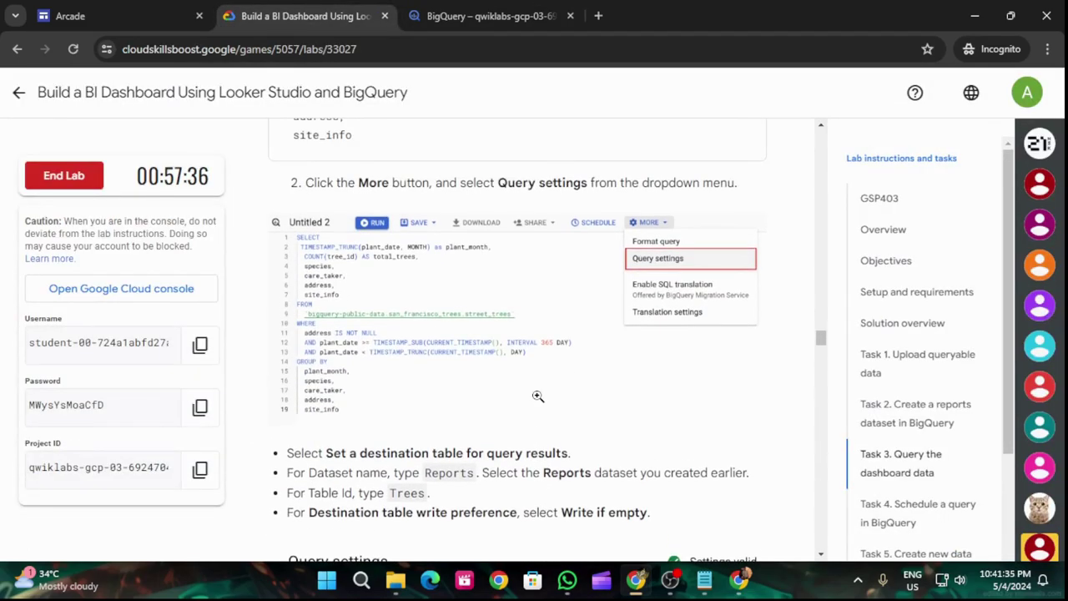
{"action": "scroll", "coordinate": [538, 395], "scroll_direction": "down", "scroll_amount": 1}
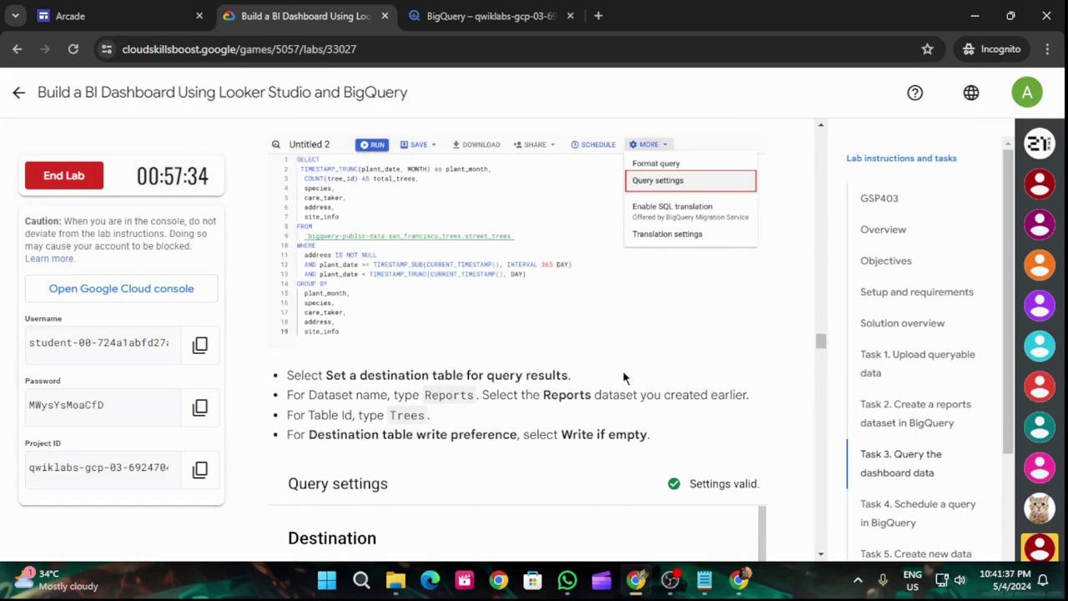
{"action": "scroll", "coordinate": [669, 365], "scroll_direction": "down", "scroll_amount": 3}
{"action": "scroll", "coordinate": [670, 359], "scroll_direction": "up", "scroll_amount": 5}
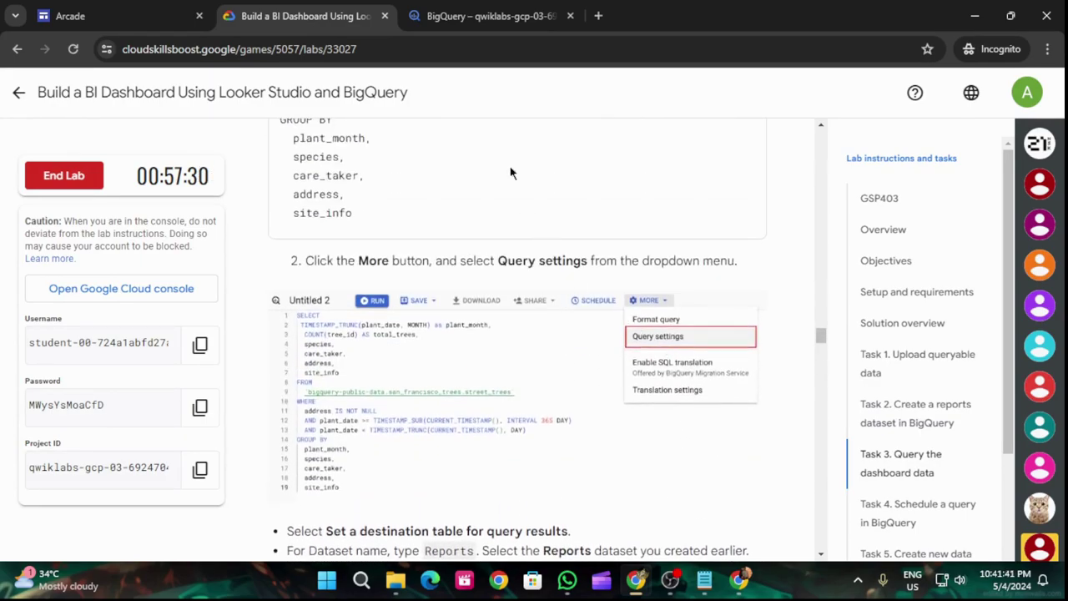
{"action": "left_click", "coordinate": [484, 16]}
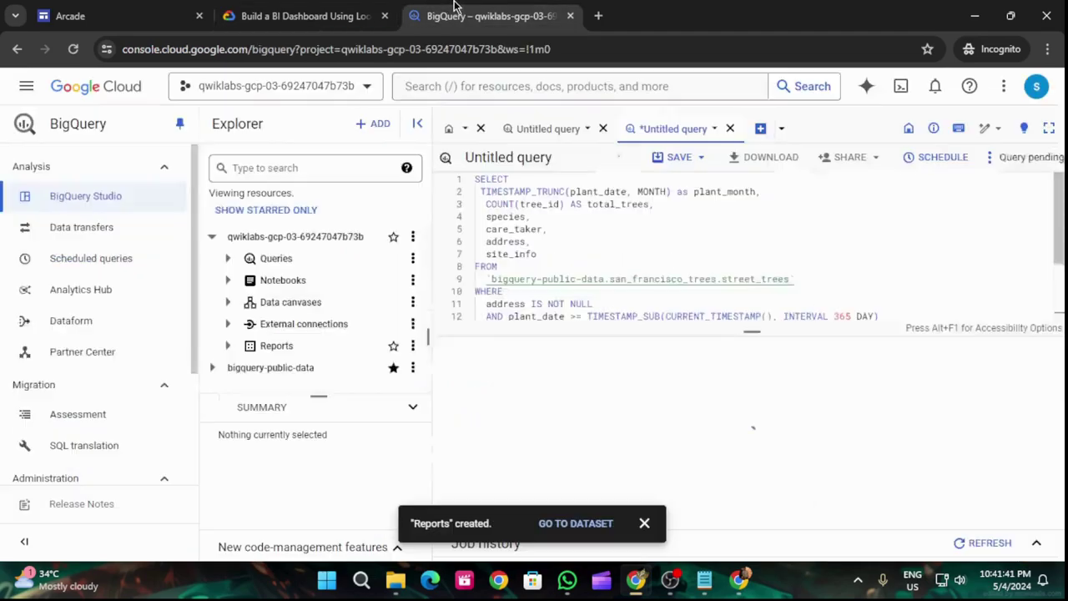
{"action": "left_click", "coordinate": [992, 157]}
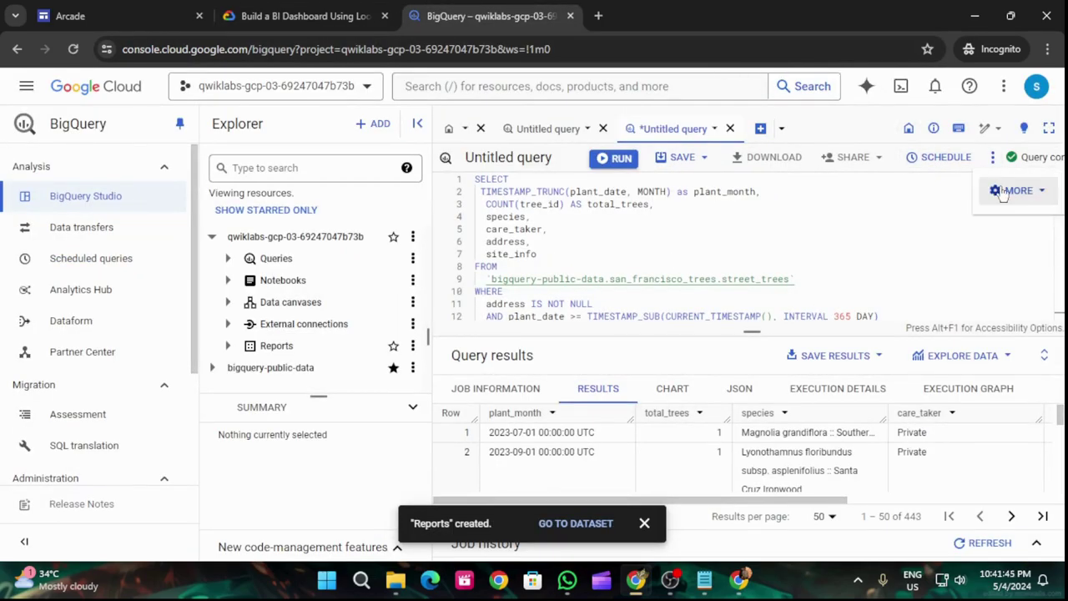
{"action": "left_click", "coordinate": [1004, 192]}
{"action": "left_click", "coordinate": [307, 12]}
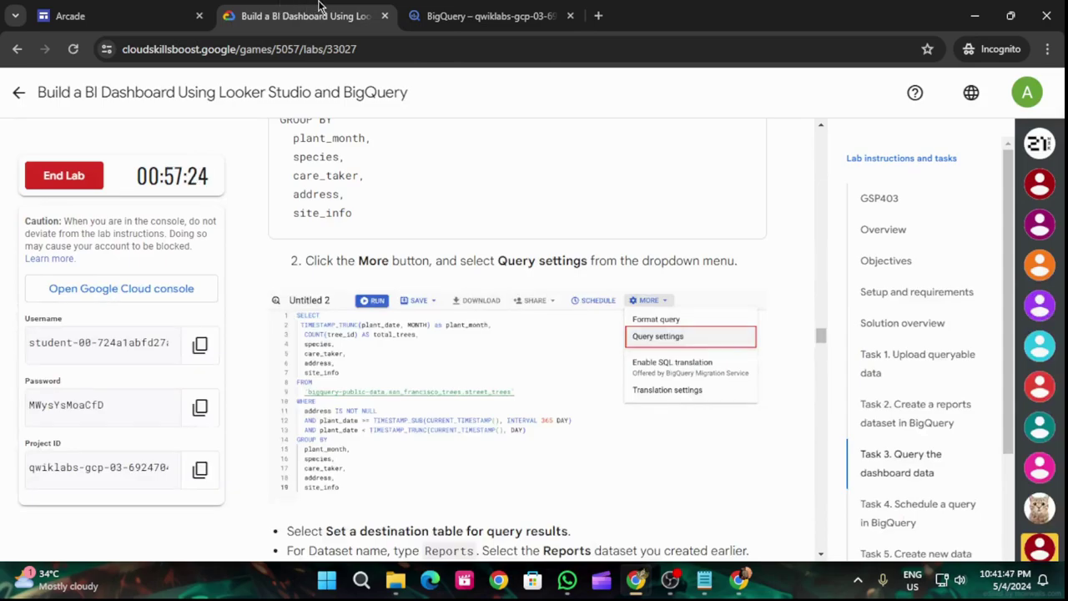
{"action": "left_click", "coordinate": [484, 16]}
{"action": "left_click", "coordinate": [906, 246]}
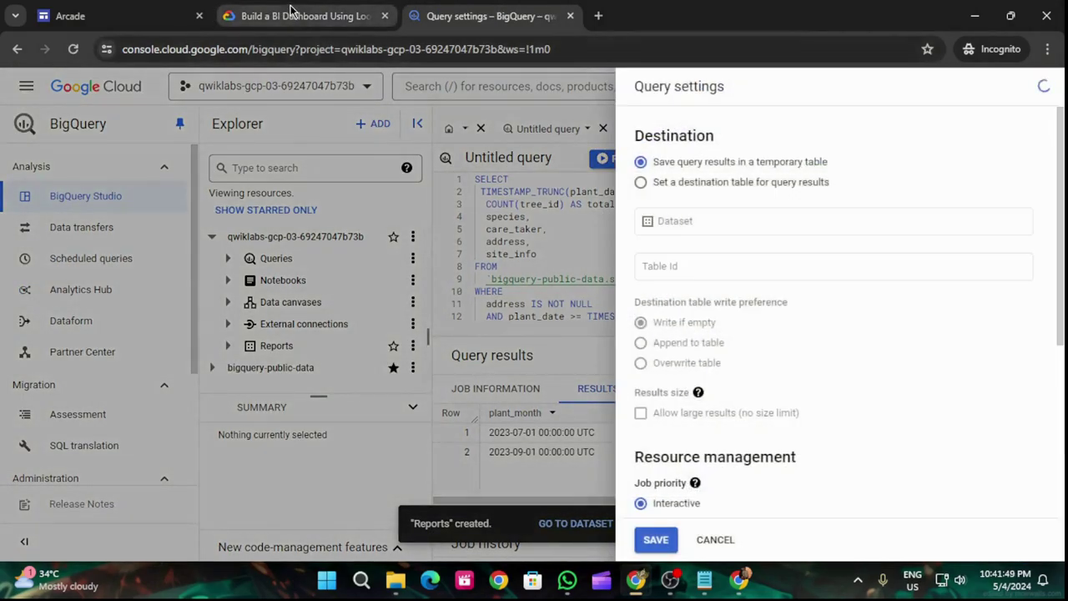
Set a destination table for the query results and choose the Reports dataset of the Qwiklabs project.
{"action": "left_click", "coordinate": [291, 12]}
{"action": "scroll", "coordinate": [479, 325], "scroll_direction": "down", "scroll_amount": 5}
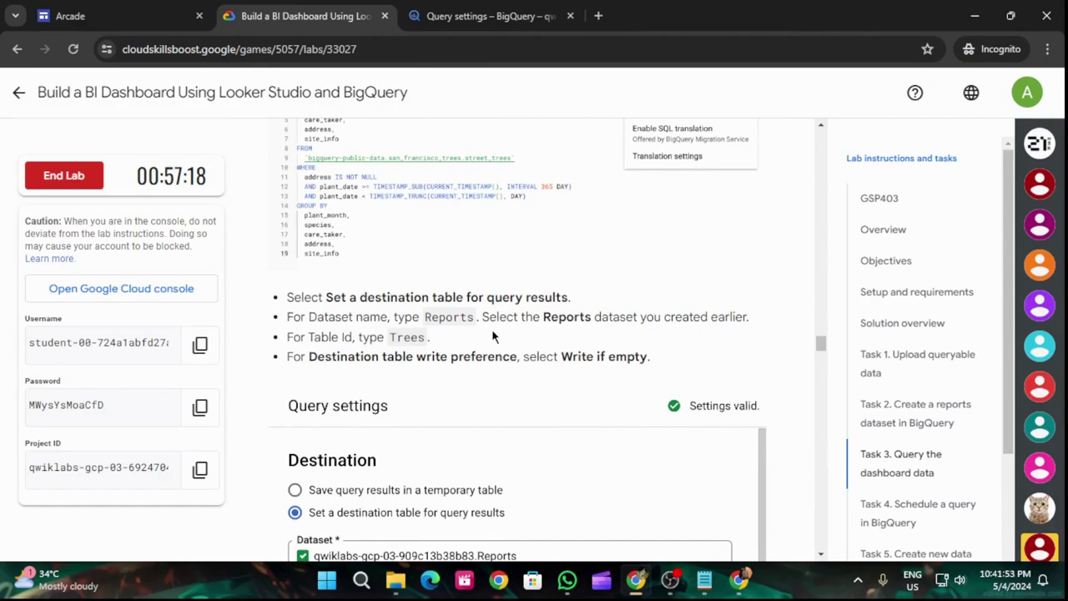
{"action": "left_click_drag", "start_coordinate": [424, 318], "coordinate": [476, 318]}
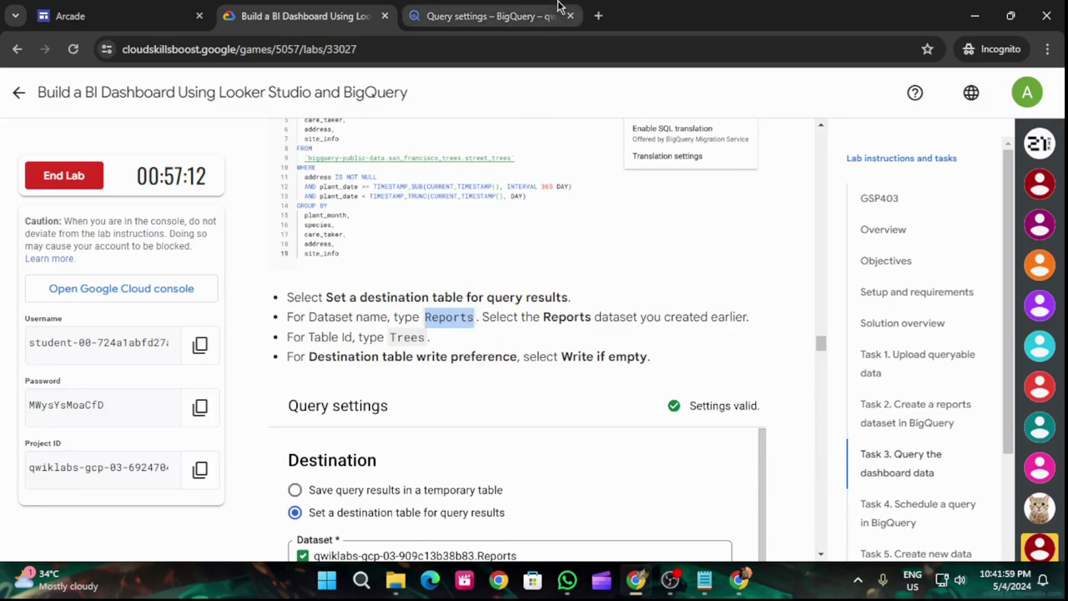
{"action": "left_click", "coordinate": [498, 6]}
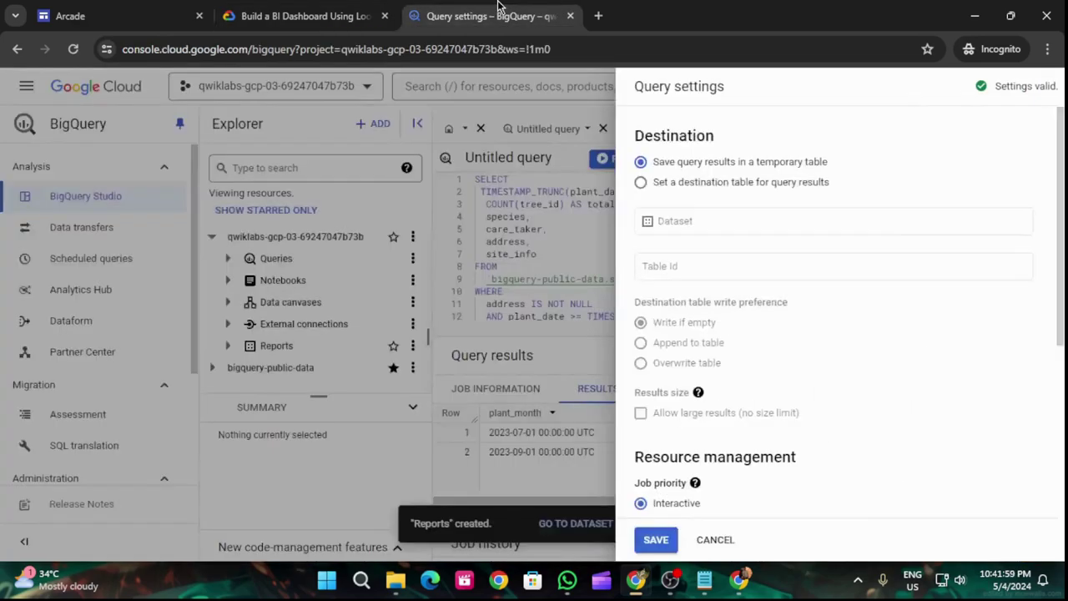
{"action": "left_click", "coordinate": [643, 184]}
{"action": "left_click", "coordinate": [669, 222]}
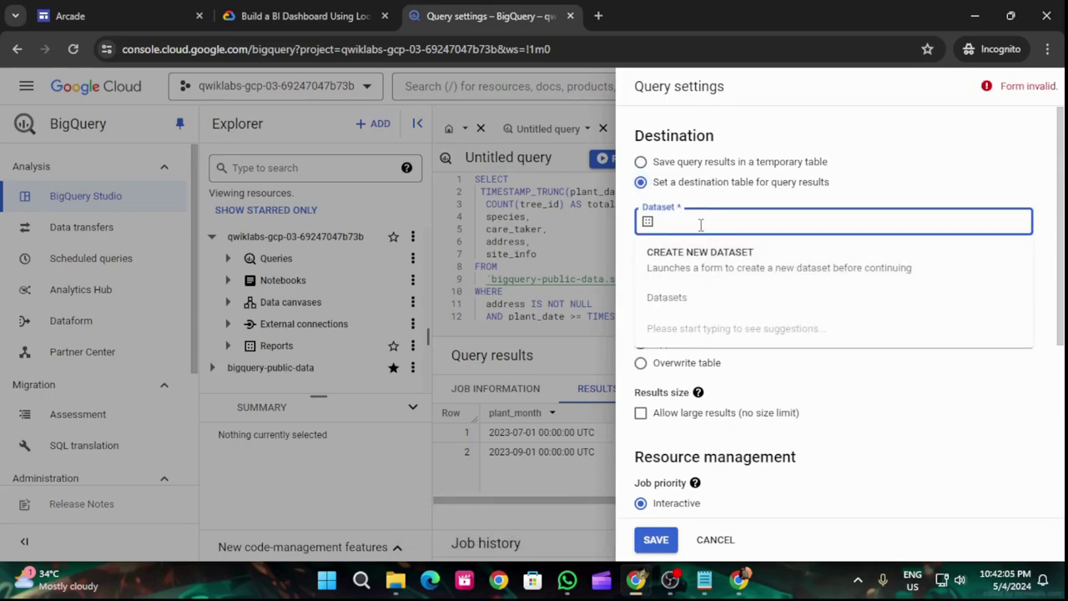
{"action": "type", "text": "Reports"}
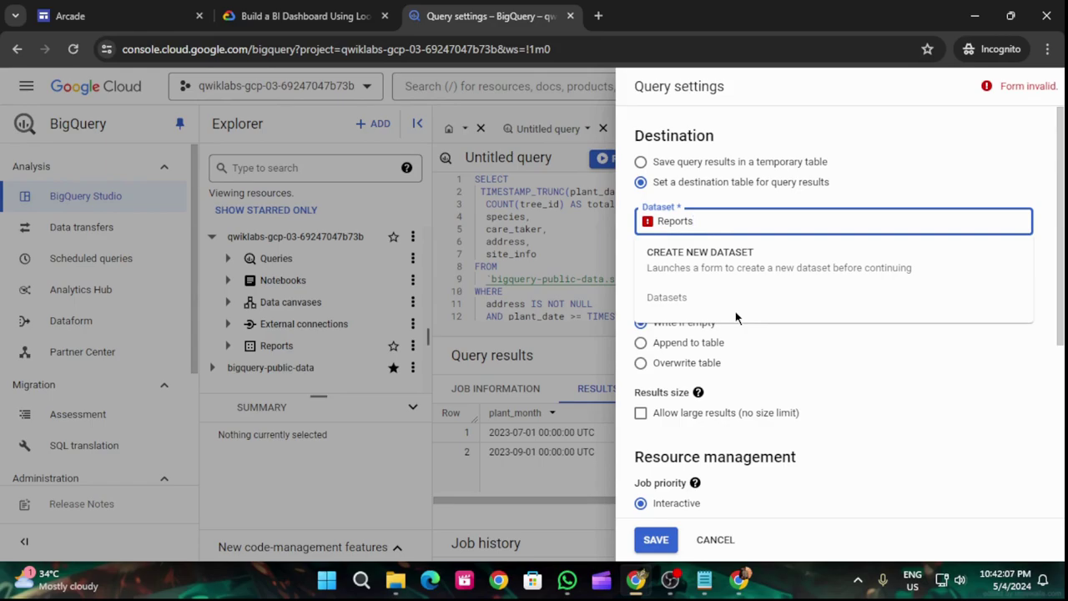
{"action": "left_click", "coordinate": [704, 332]}
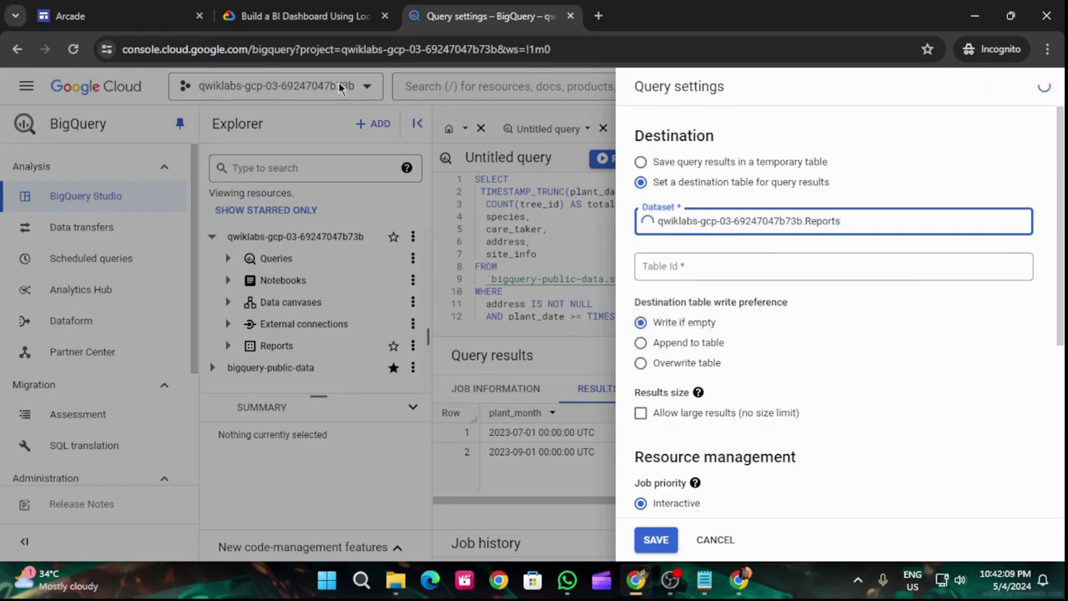
Copy the table name from the lab and set the destination Table Id to Trees, keeping the Write if empty preference.
{"action": "left_click", "coordinate": [304, 16]}
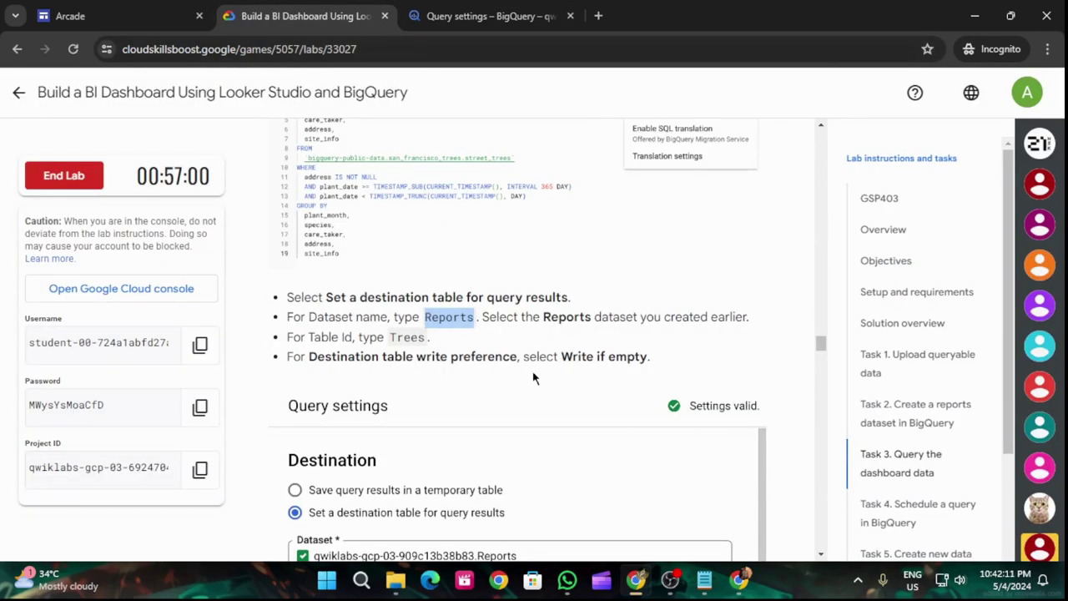
{"action": "scroll", "coordinate": [536, 379], "scroll_direction": "down", "scroll_amount": 2}
{"action": "left_click_drag", "start_coordinate": [389, 181], "coordinate": [415, 186]}
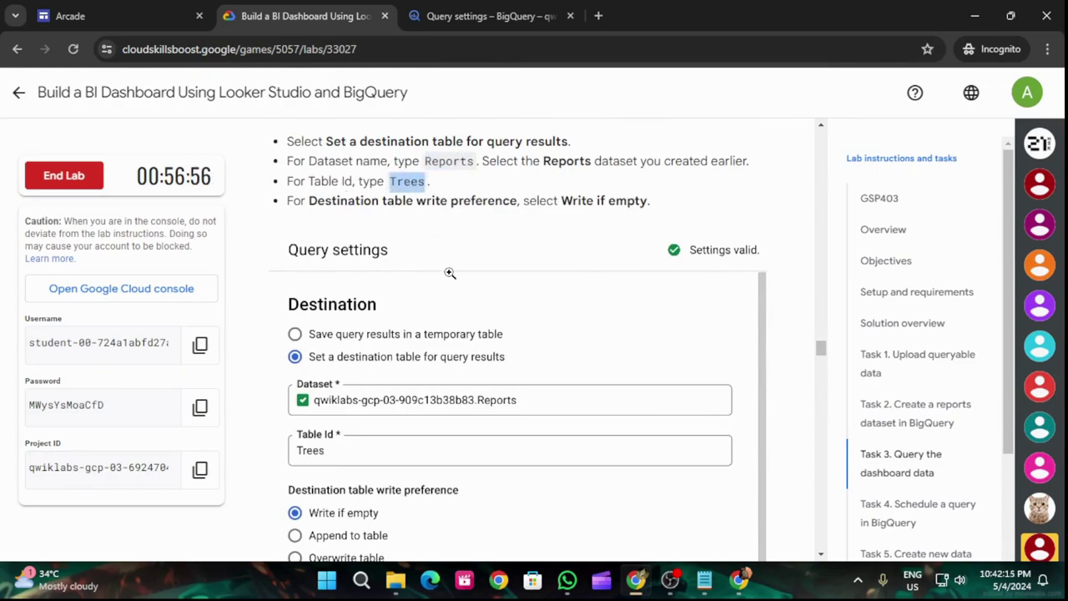
{"action": "left_click", "coordinate": [506, 13]}
{"action": "left_click", "coordinate": [678, 276]}
{"action": "left_click", "coordinate": [308, 12]}
{"action": "scroll", "coordinate": [525, 230], "scroll_direction": "down", "scroll_amount": 2}
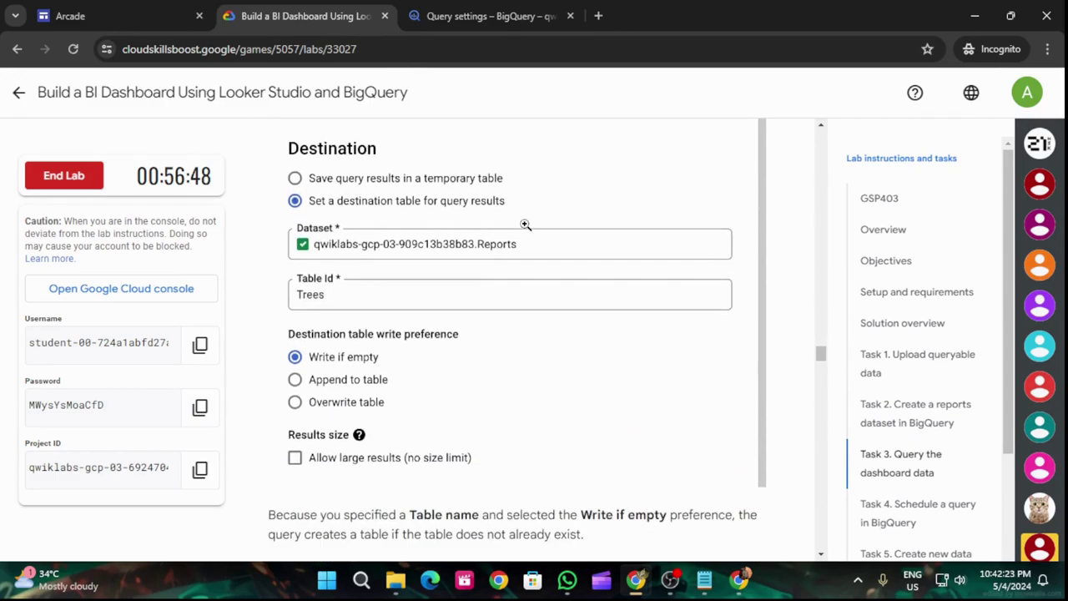
{"action": "left_click", "coordinate": [479, 16]}
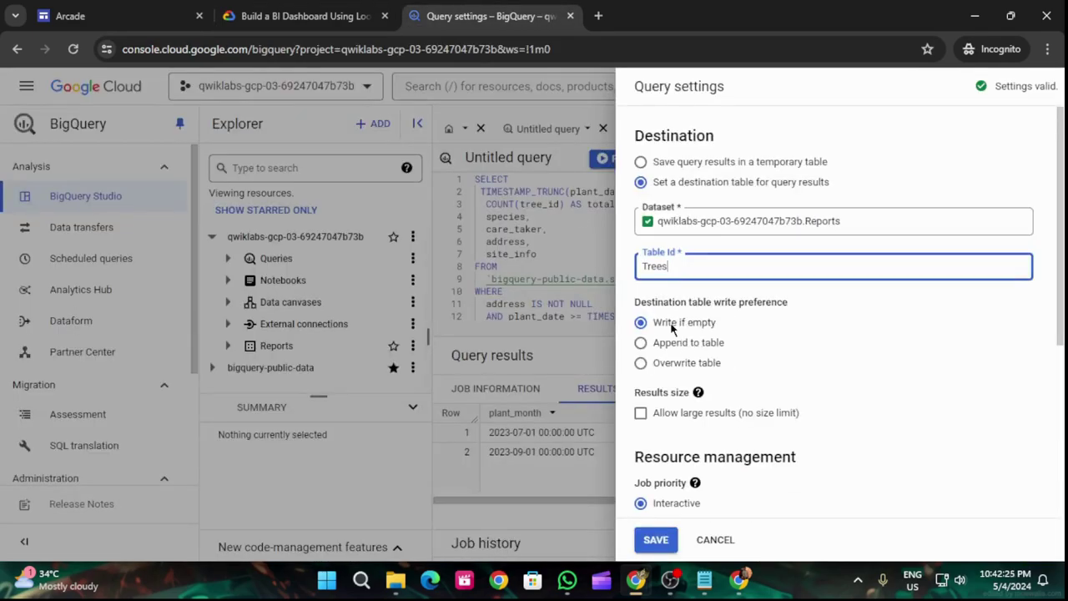
Save the query settings with the other defaults and run the query into the Reports.Trees table, as the lab instructs.
{"action": "left_click", "coordinate": [305, 16]}
{"action": "scroll", "coordinate": [454, 332], "scroll_direction": "down", "scroll_amount": 3}
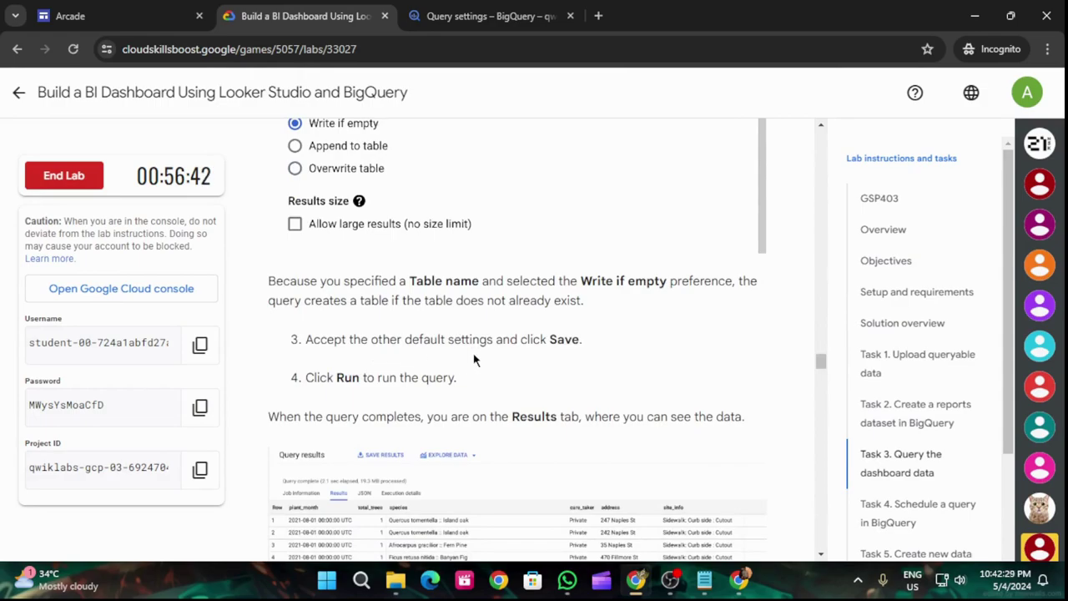
{"action": "scroll", "coordinate": [477, 357], "scroll_direction": "down", "scroll_amount": 2}
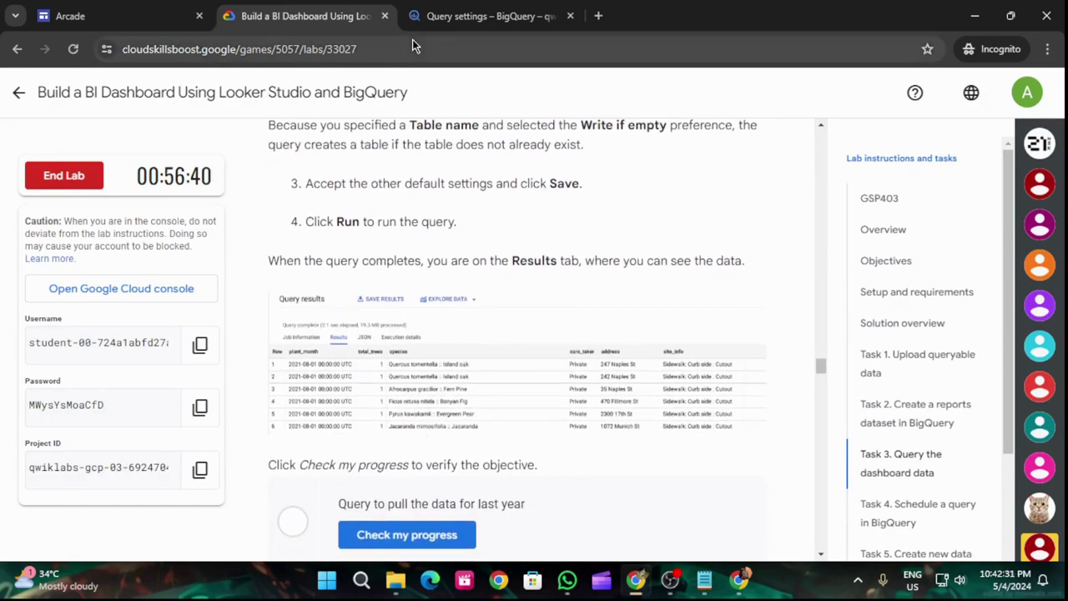
{"action": "left_click", "coordinate": [491, 18]}
{"action": "left_click", "coordinate": [656, 540]}
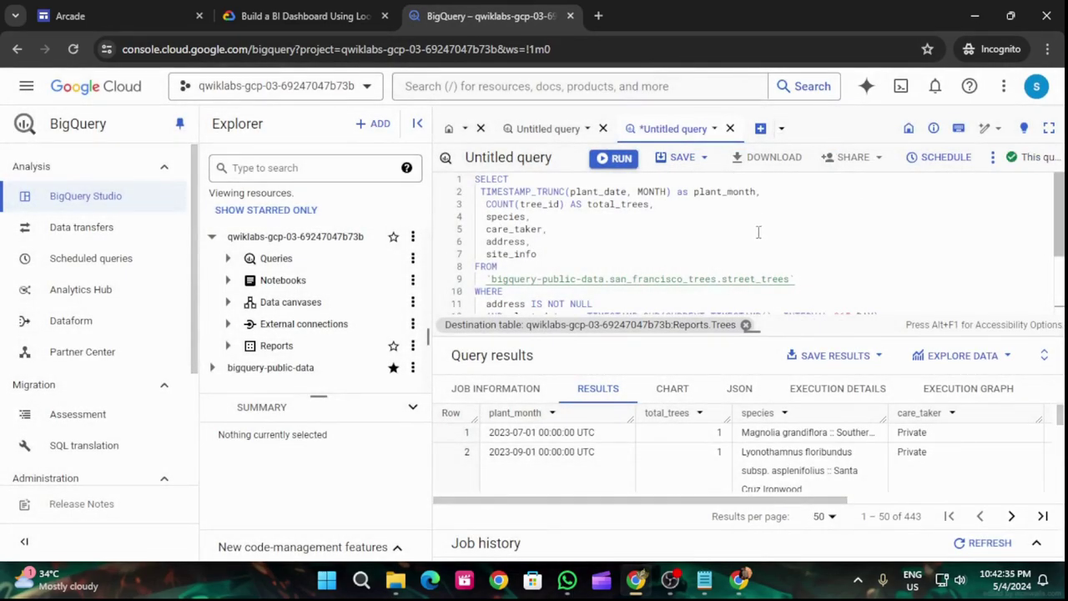
{"action": "left_click", "coordinate": [312, 16]}
{"action": "left_click", "coordinate": [484, 12]}
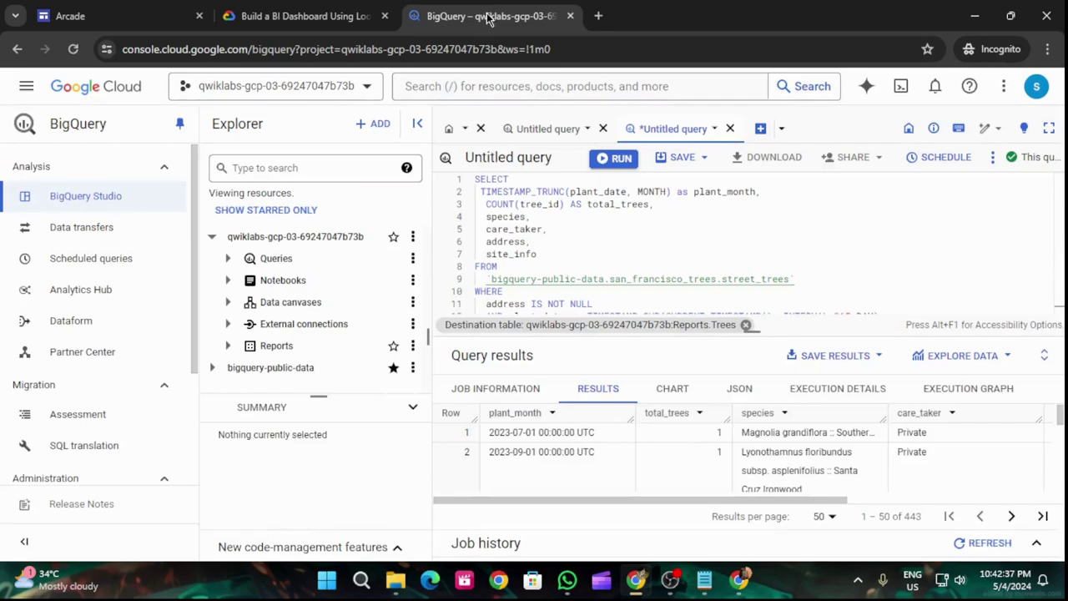
Check the lab progress for the "Query to pull the data for last year" objective.
{"action": "left_click", "coordinate": [308, 16]}
{"action": "scroll", "coordinate": [417, 348], "scroll_direction": "down", "scroll_amount": 2}
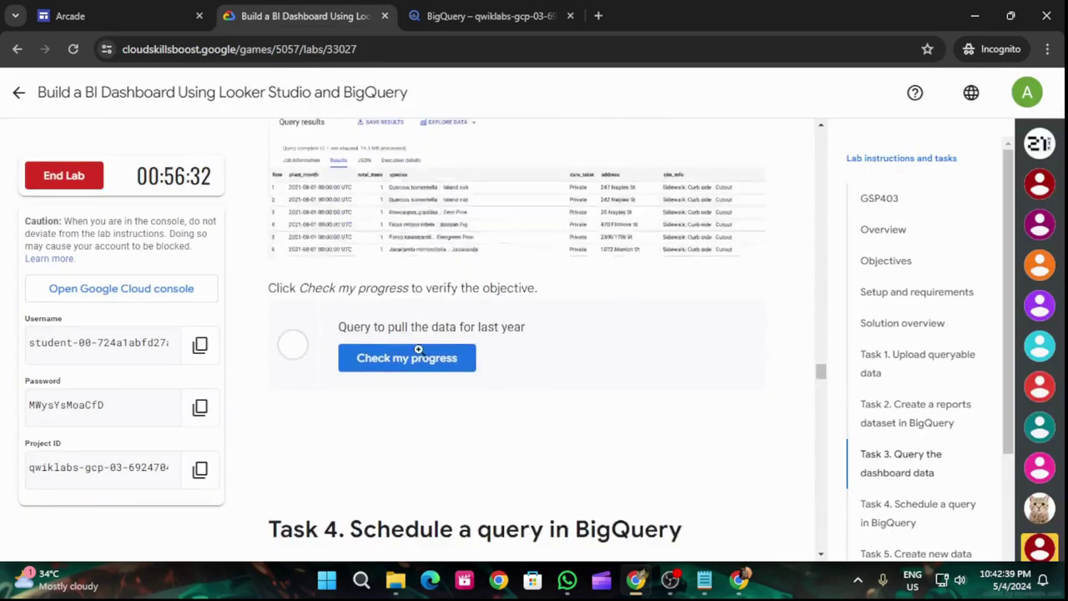
{"action": "left_click", "coordinate": [393, 306]}
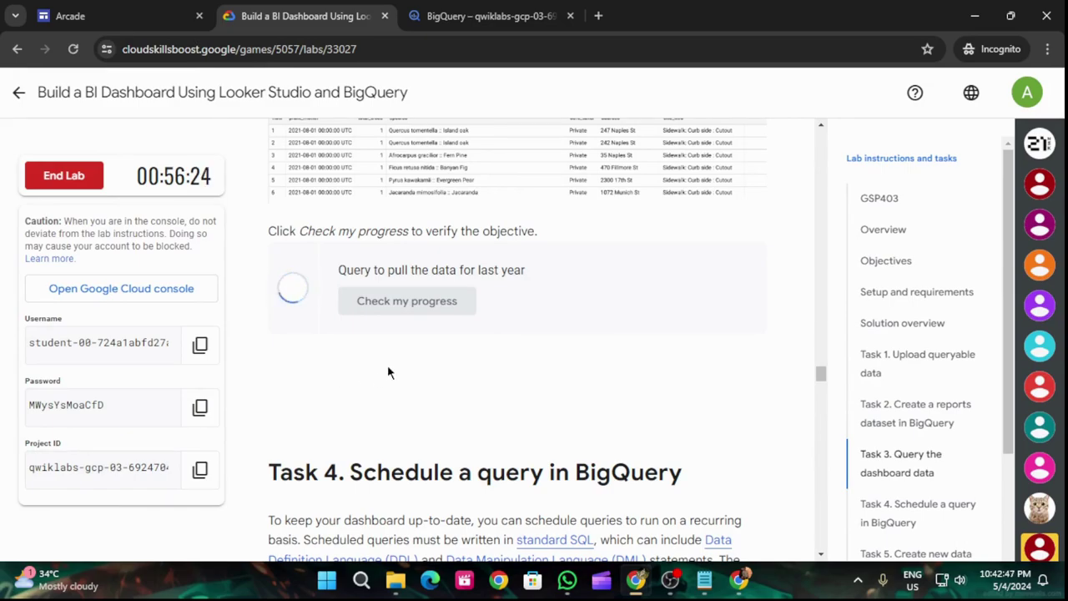
{"action": "left_click", "coordinate": [488, 16]}
{"action": "left_click", "coordinate": [292, 23]}
Copy the Task 4 incremental query with the 1 DAY interval from the lab instructions.
{"action": "scroll", "coordinate": [522, 326], "scroll_direction": "down", "scroll_amount": 5}
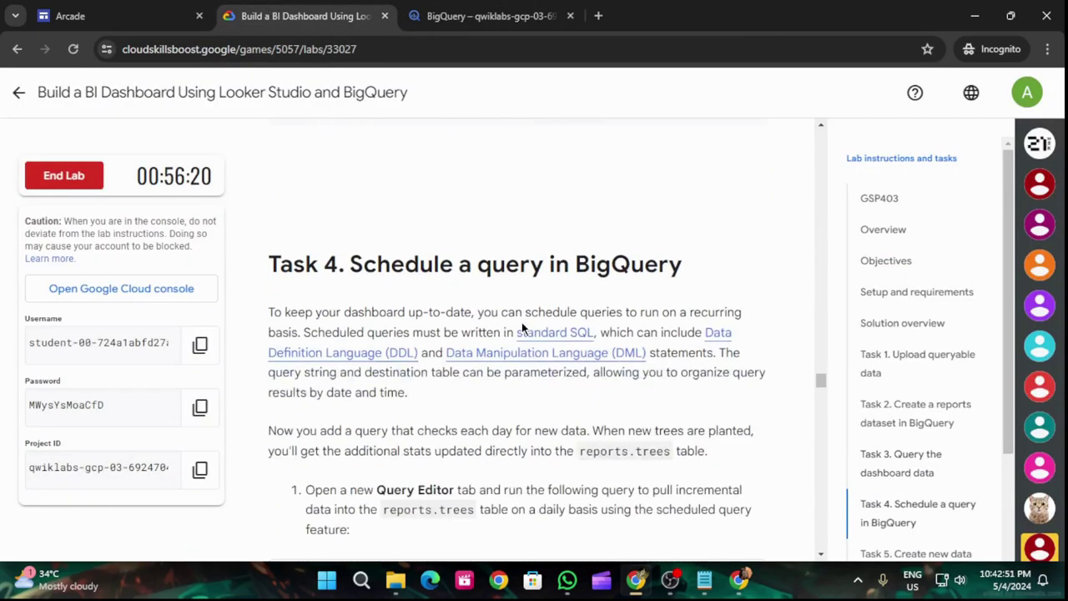
{"action": "left_click", "coordinate": [740, 424]}
{"action": "scroll", "coordinate": [573, 445], "scroll_direction": "down", "scroll_amount": 5}
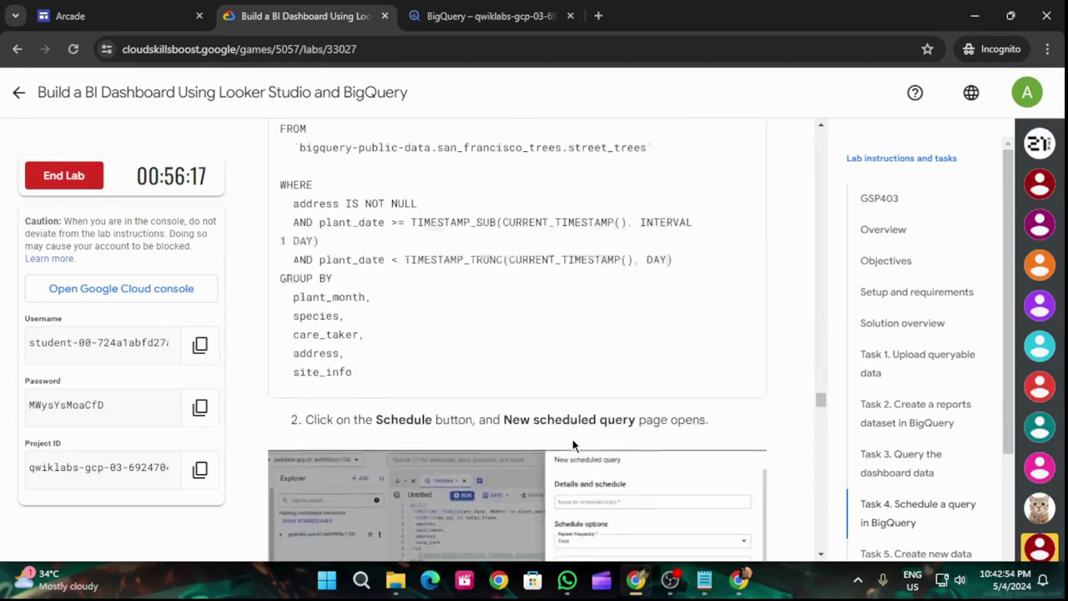
Open a new SQL query in BigQuery, paste the copied Task 4 query and run it.
{"action": "left_click", "coordinate": [512, 10]}
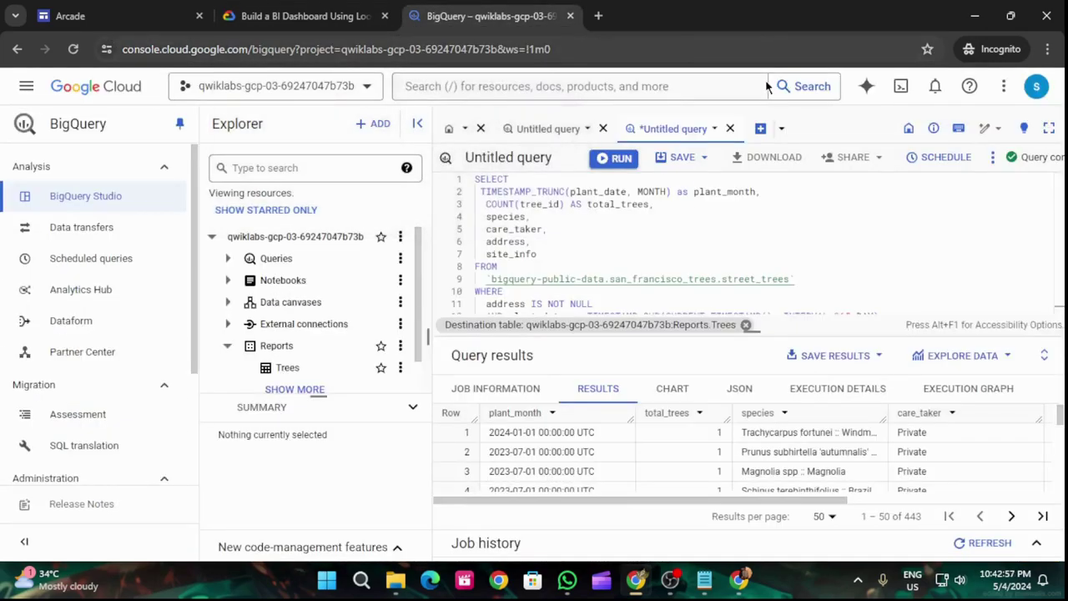
{"action": "left_click", "coordinate": [782, 129]}
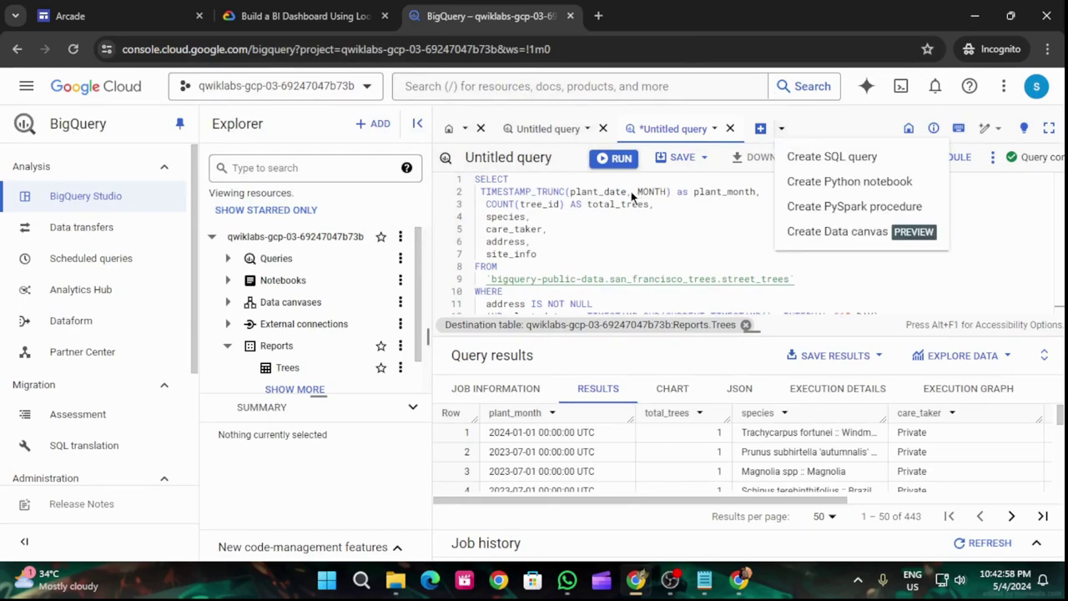
{"action": "left_click", "coordinate": [760, 129]}
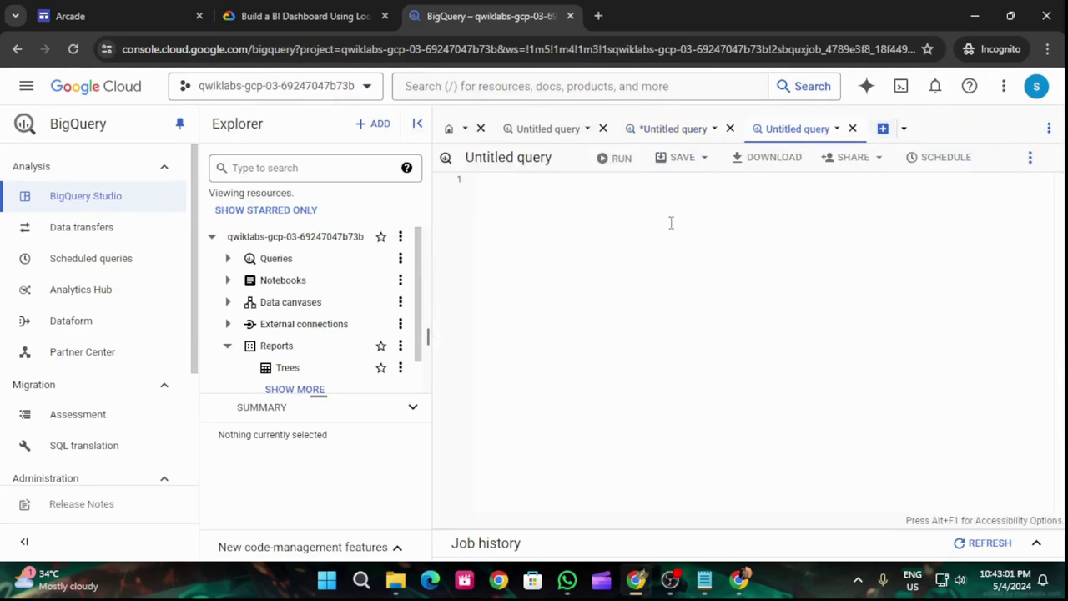
{"action": "key", "text": "ctrl+v"}
{"action": "left_click", "coordinate": [621, 157]}
Consult the Task 4 scheduling instructions in the lab and start a new scheduled query from the Task 4 query in BigQuery.
{"action": "key", "text": "ctrl+shift+Tab"}
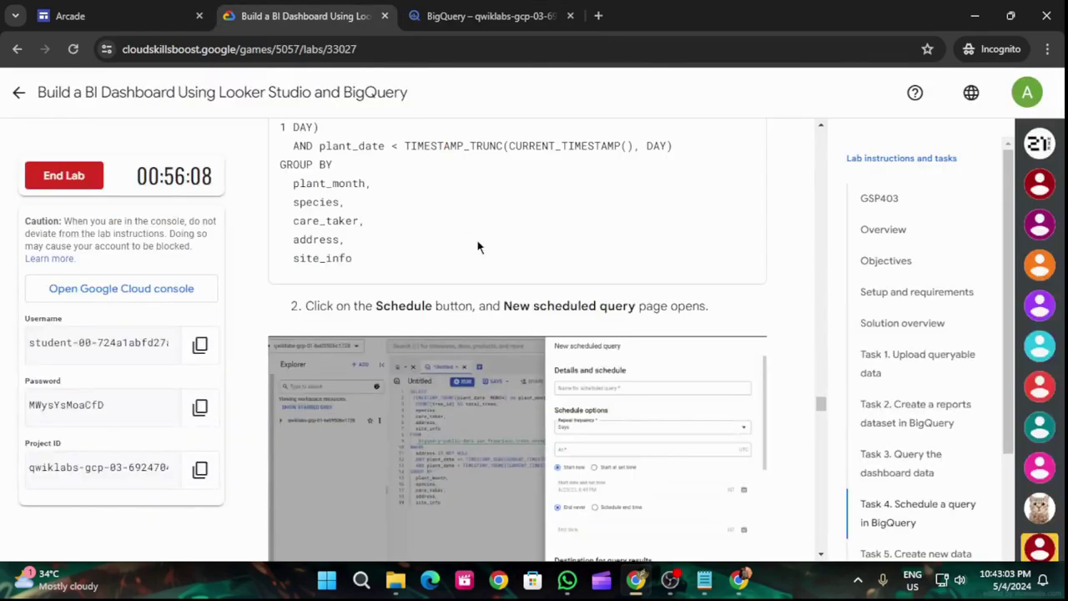
{"action": "scroll", "coordinate": [330, 307], "scroll_direction": "up", "scroll_amount": 1}
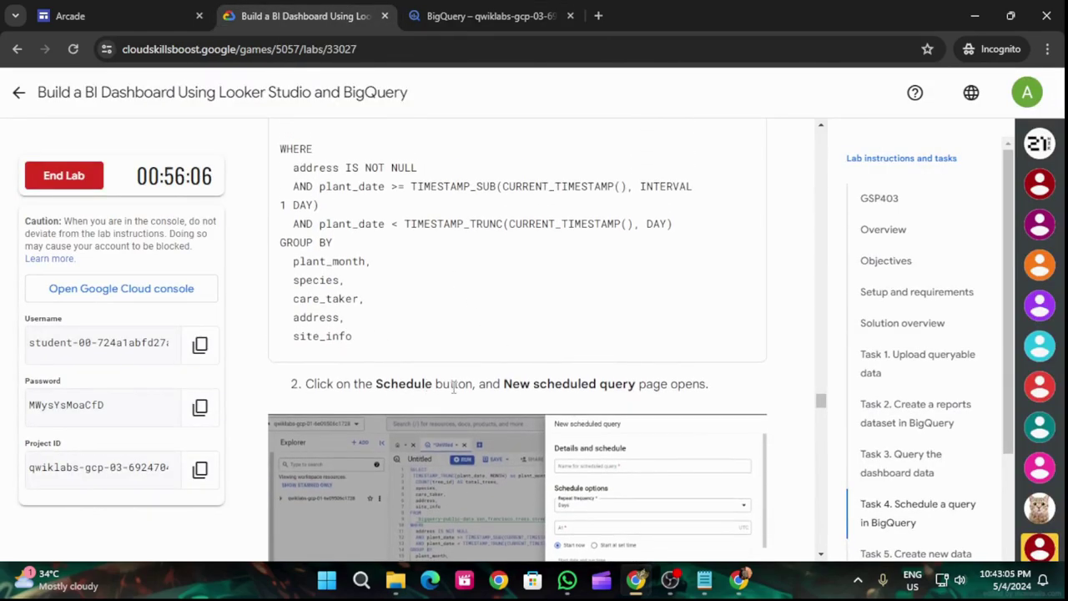
{"action": "scroll", "coordinate": [584, 407], "scroll_direction": "down", "scroll_amount": 3}
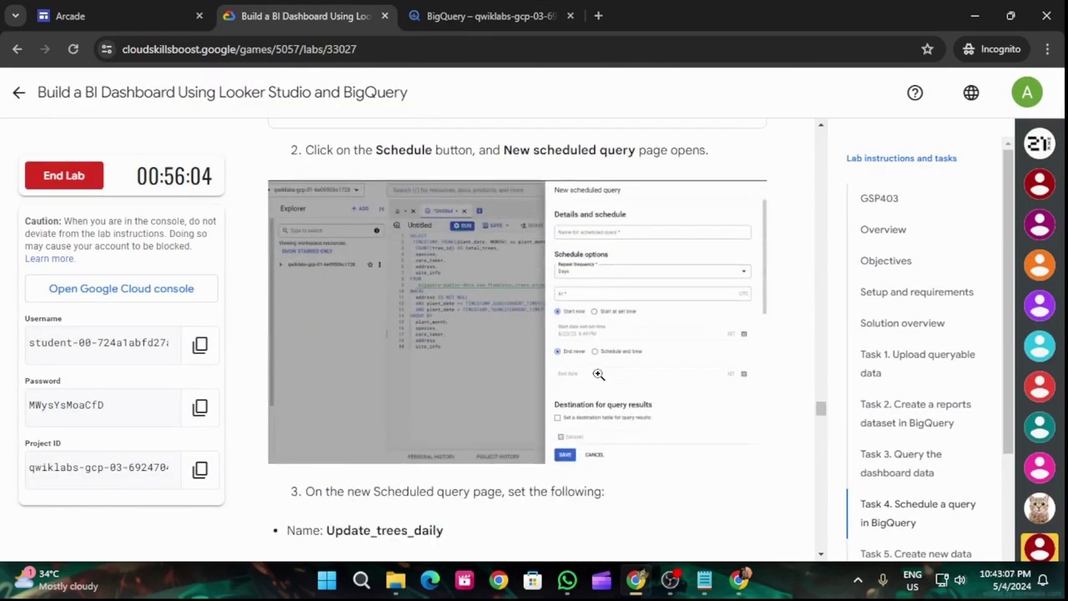
{"action": "left_click", "coordinate": [492, 16]}
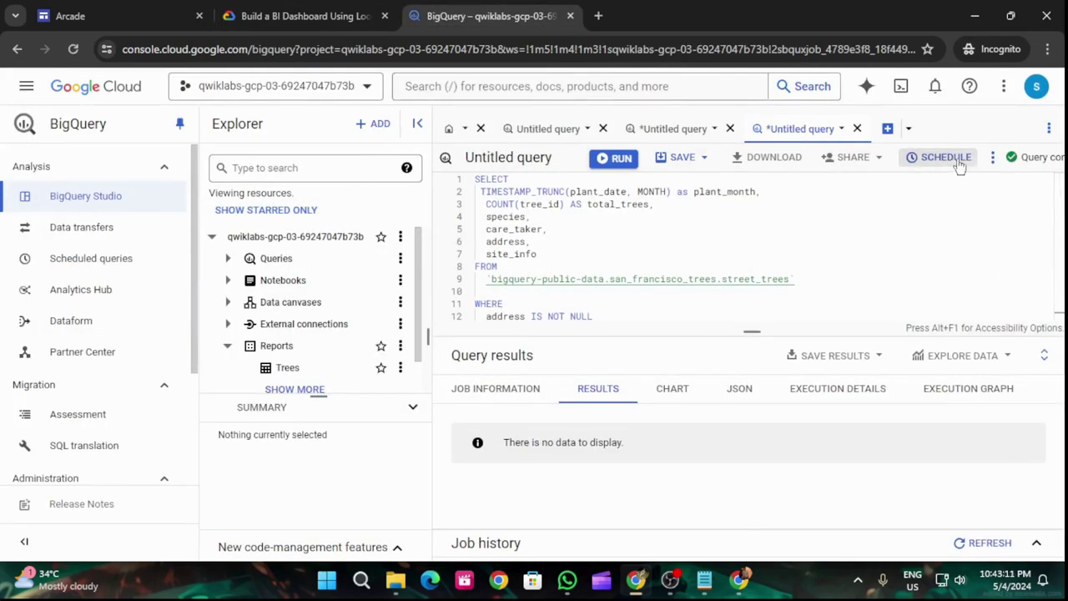
{"action": "left_click", "coordinate": [927, 164]}
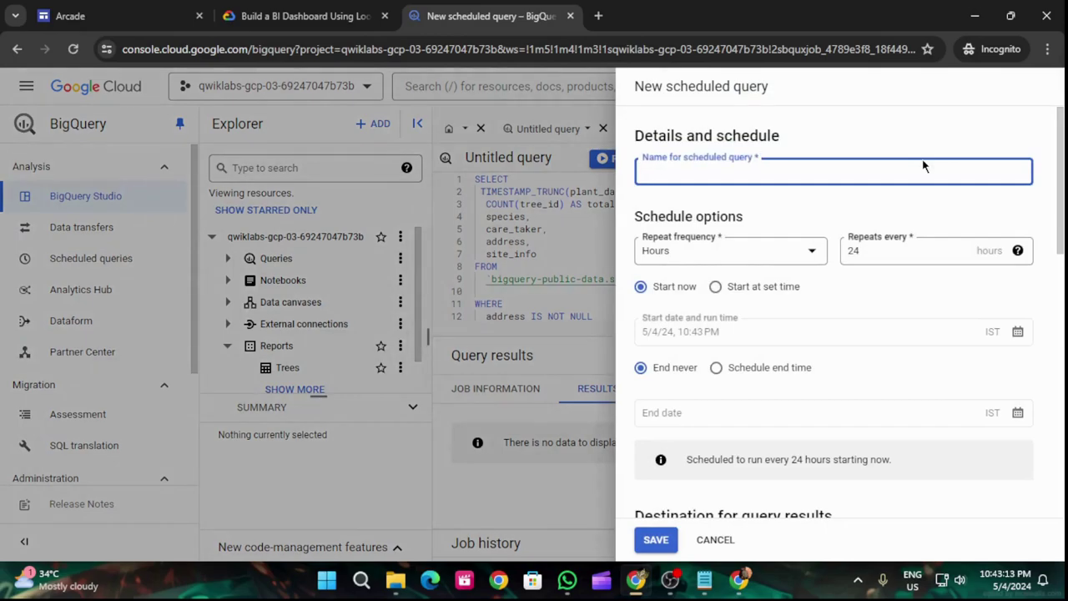
Copy the schedule name Update_trees_daily from the lab instructions and enter it as the scheduled query's name.
{"action": "left_click", "coordinate": [298, 7]}
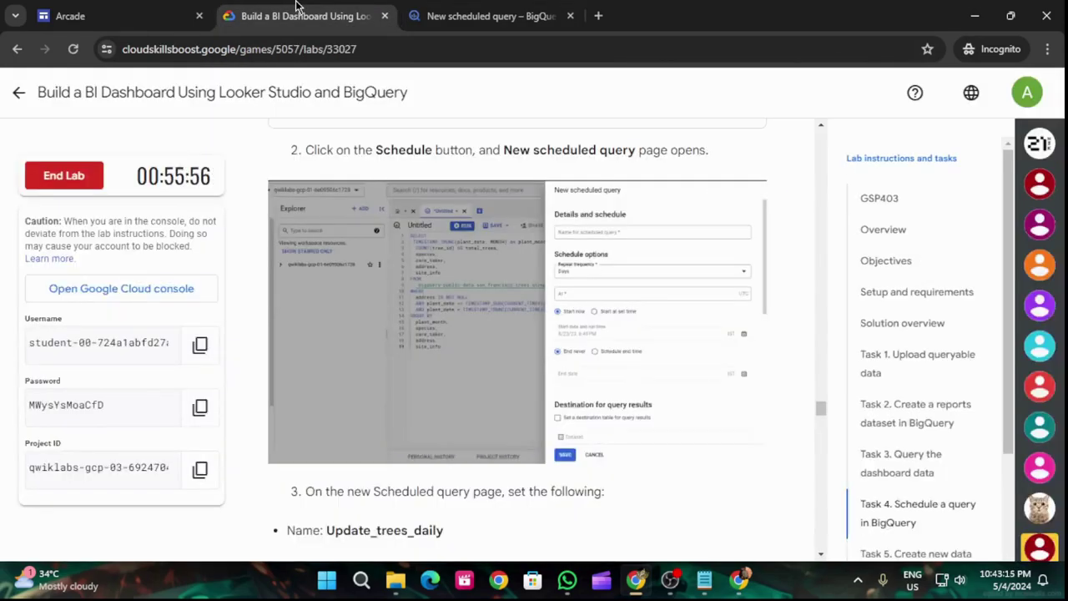
{"action": "scroll", "coordinate": [463, 261], "scroll_direction": "down", "scroll_amount": 3}
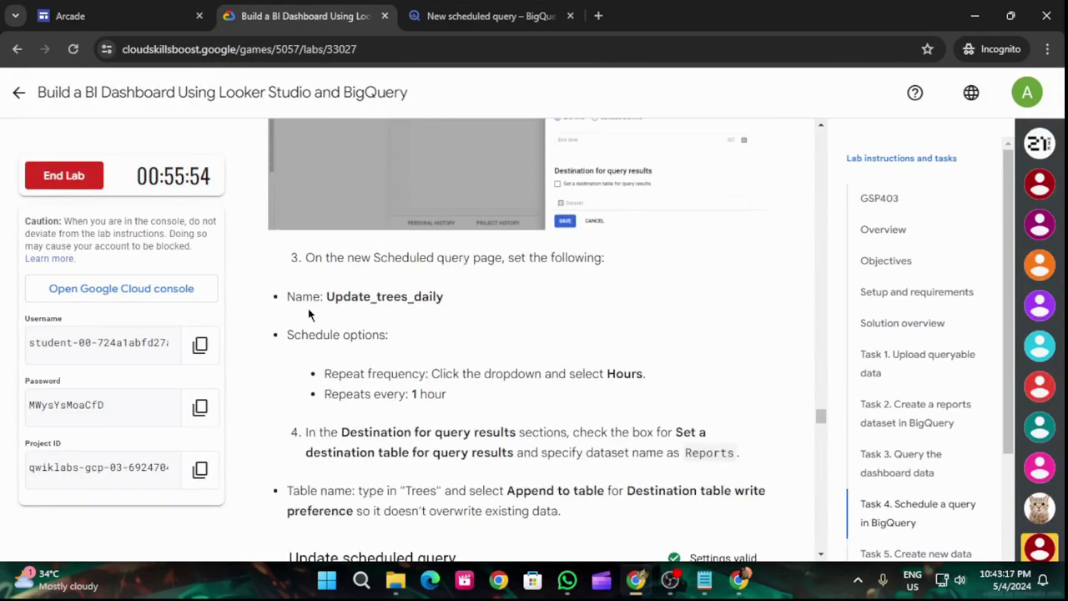
{"action": "left_click_drag", "start_coordinate": [325, 297], "coordinate": [447, 296]}
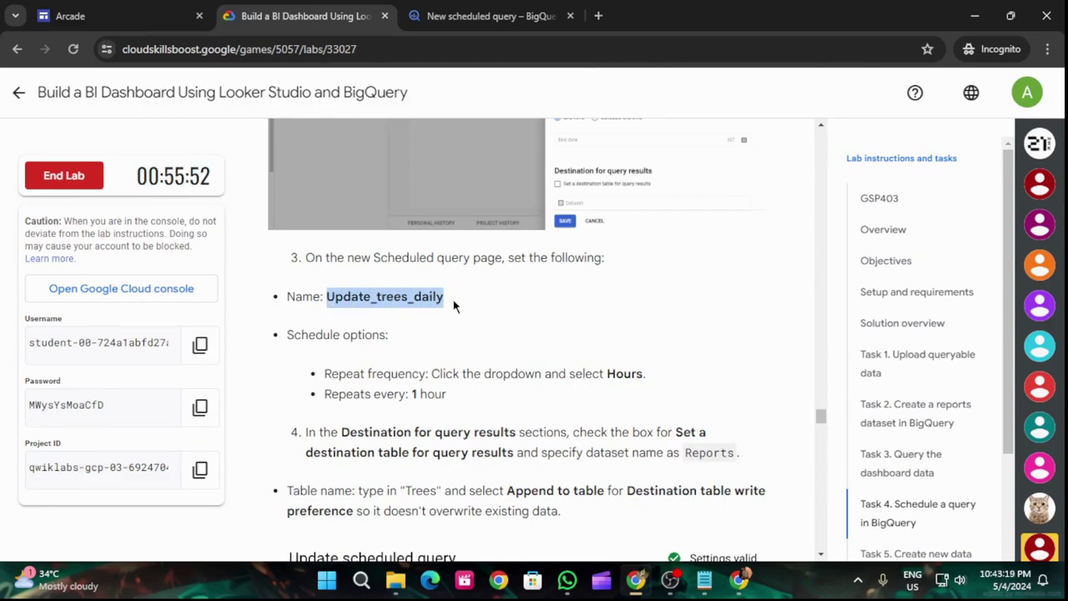
{"action": "left_click", "coordinate": [484, 15]}
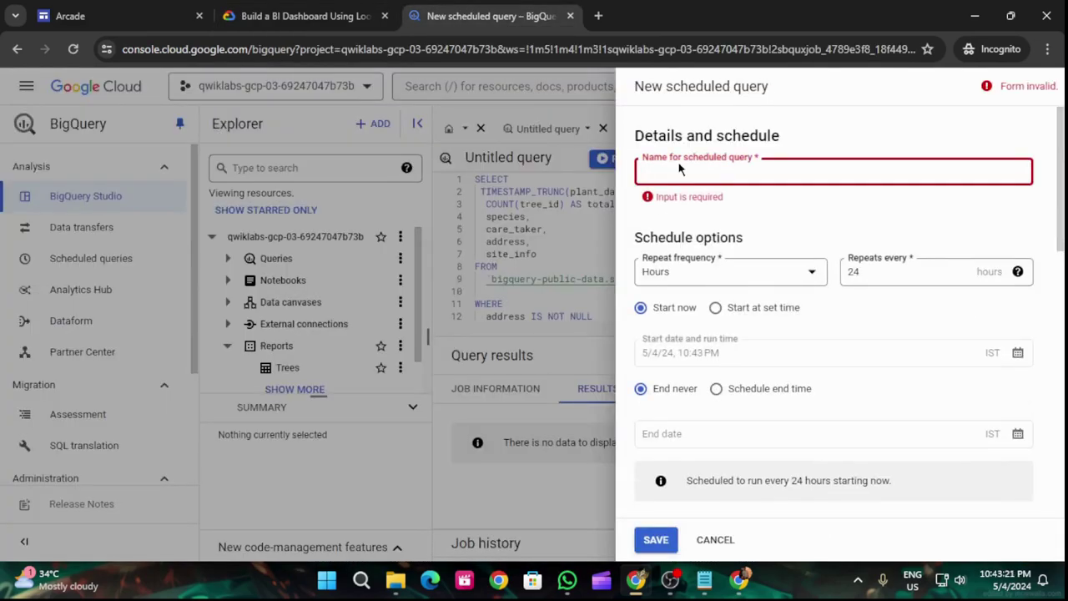
{"action": "key", "text": "ctrl+v"}
Set the scheduled query to repeat every 1 hour, as the lab's schedule options specify.
{"action": "left_click", "coordinate": [305, 15]}
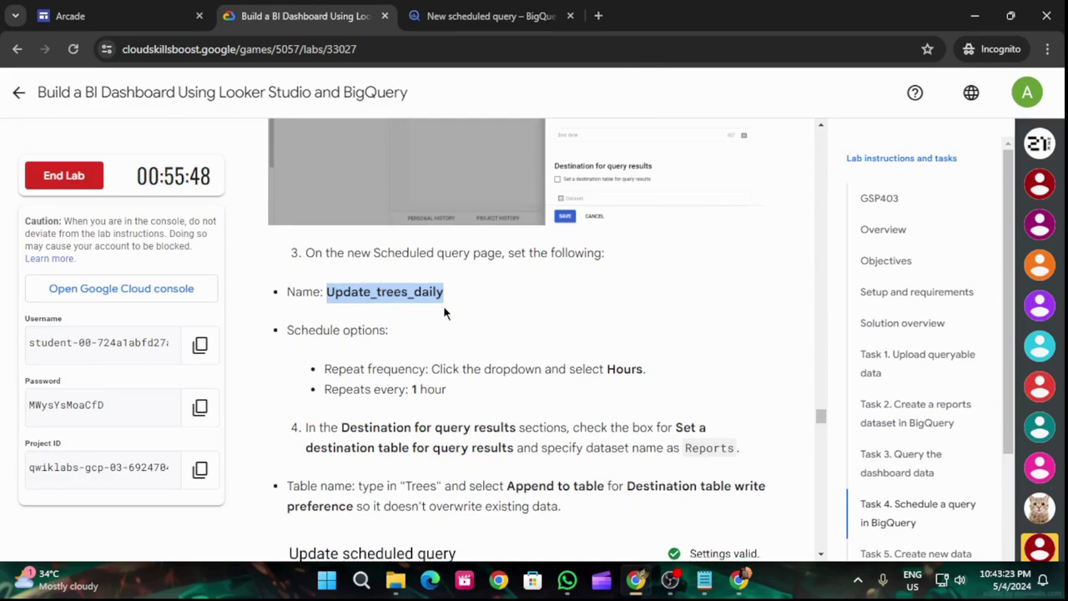
{"action": "scroll", "coordinate": [360, 302], "scroll_direction": "down", "scroll_amount": 1}
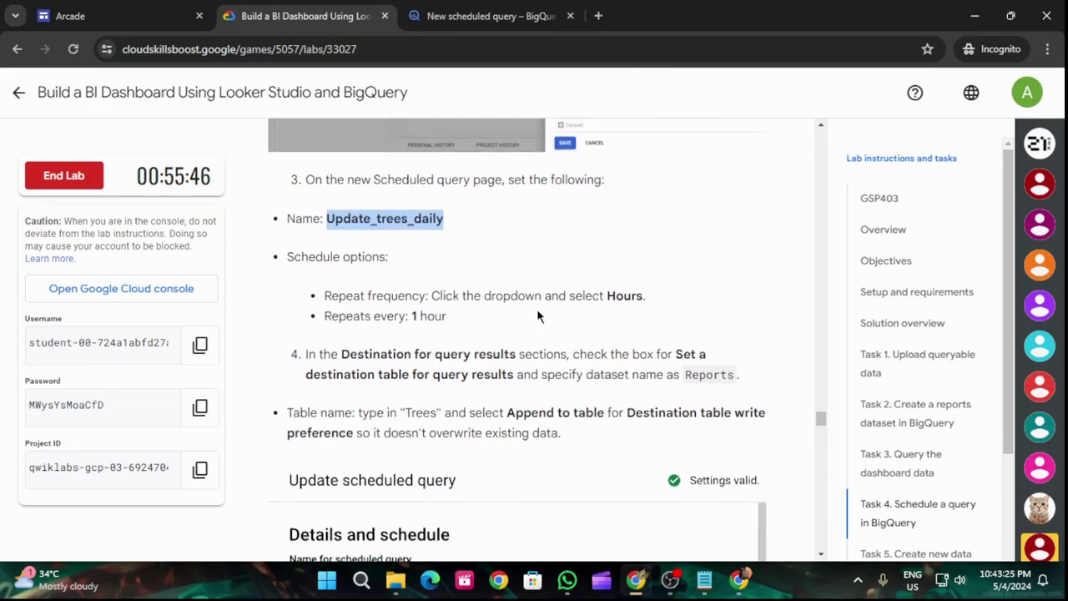
{"action": "left_click", "coordinate": [492, 15]}
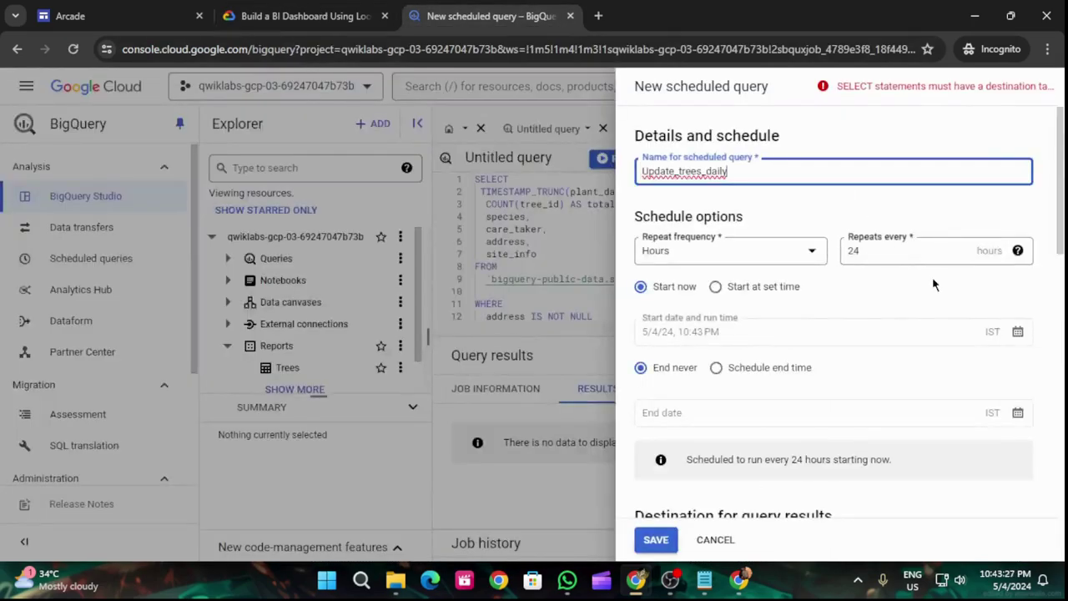
{"action": "left_click", "coordinate": [882, 252]}
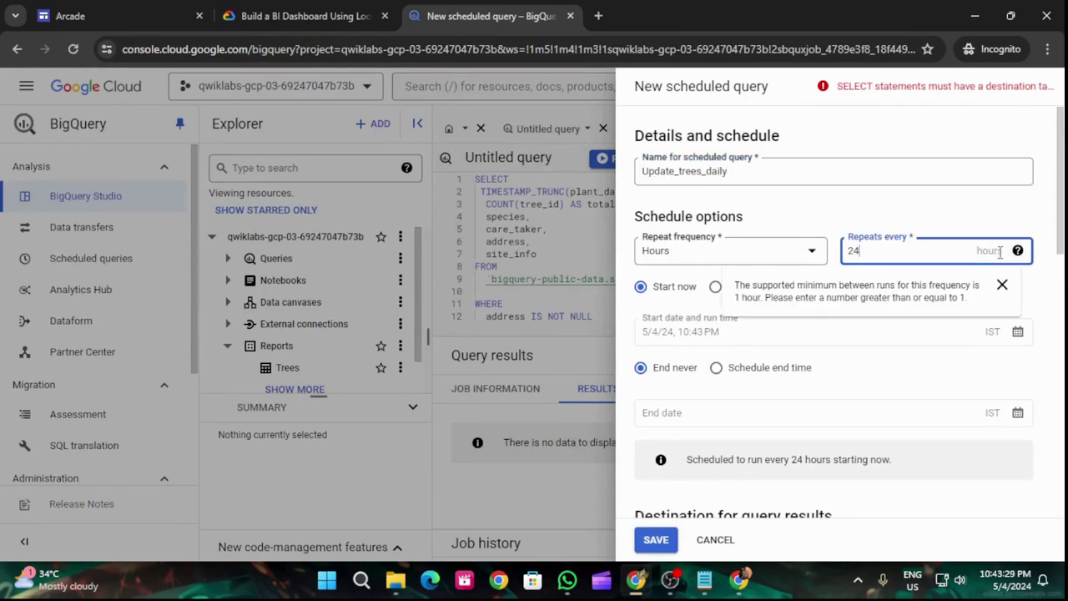
{"action": "left_click", "coordinate": [307, 10]}
{"action": "left_click", "coordinate": [421, 10]}
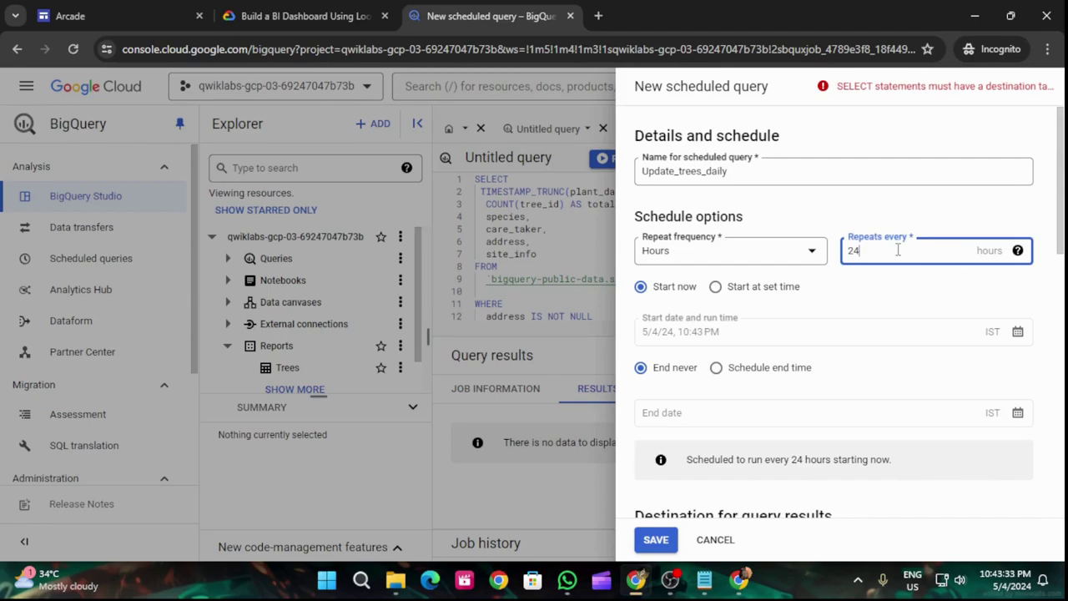
{"action": "key", "text": "BackSpace"}
{"action": "key", "text": "BackSpace"}
{"action": "type", "text": "1"}
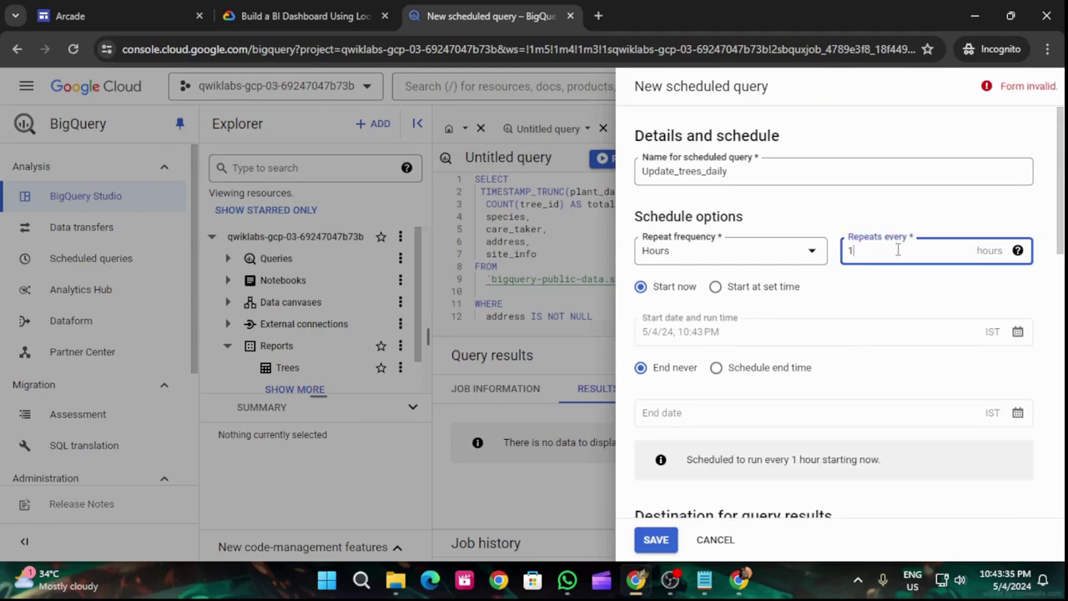
Read the lab's destination instructions and enable a destination table for the scheduled query's results.
{"action": "left_click", "coordinate": [307, 15]}
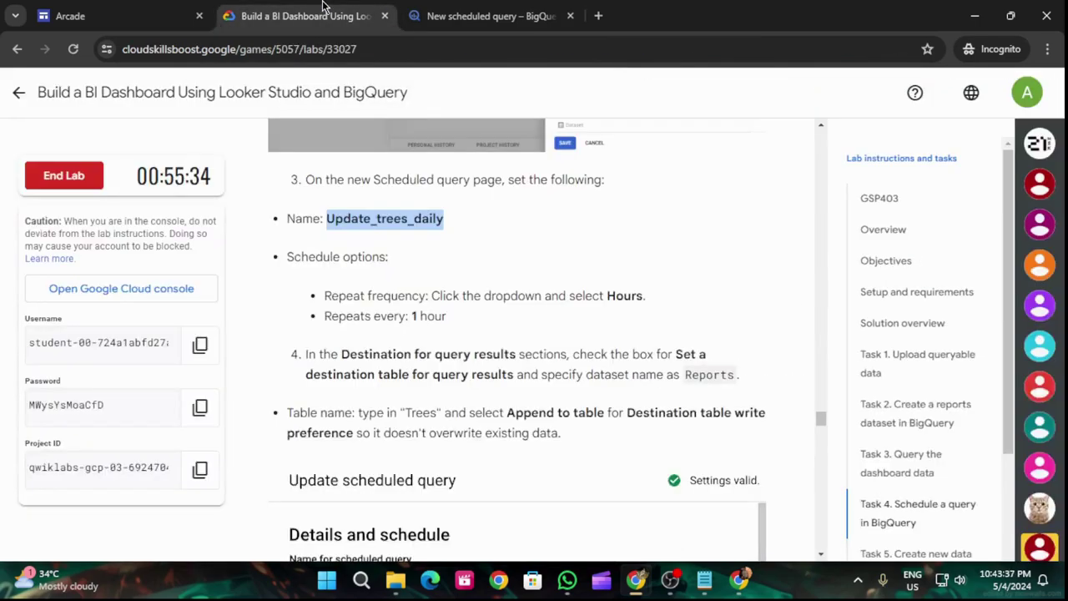
{"action": "scroll", "coordinate": [529, 284], "scroll_direction": "down", "scroll_amount": 2}
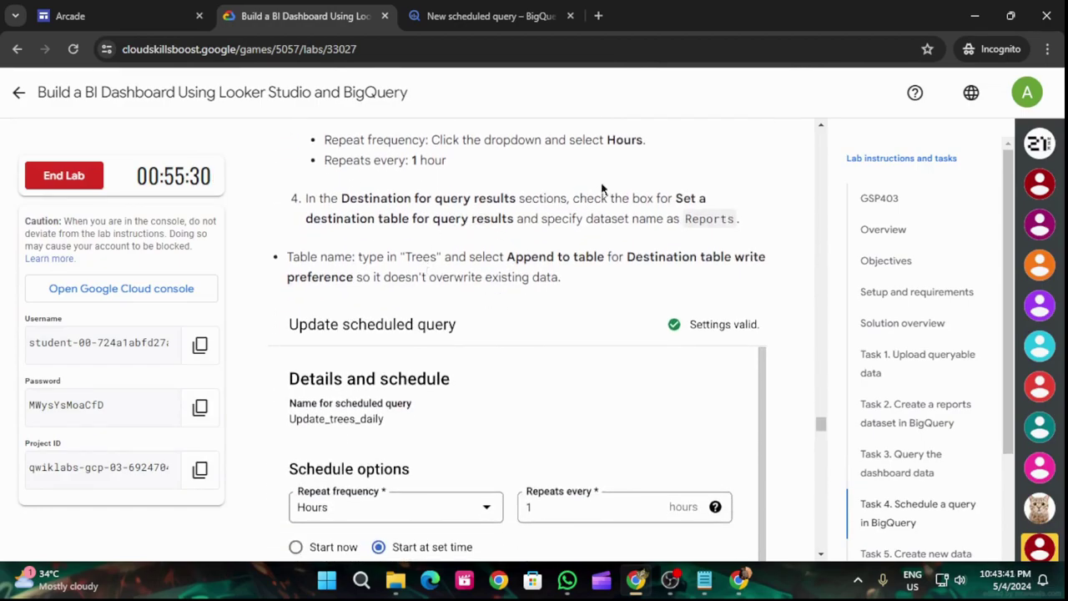
{"action": "left_click", "coordinate": [492, 16]}
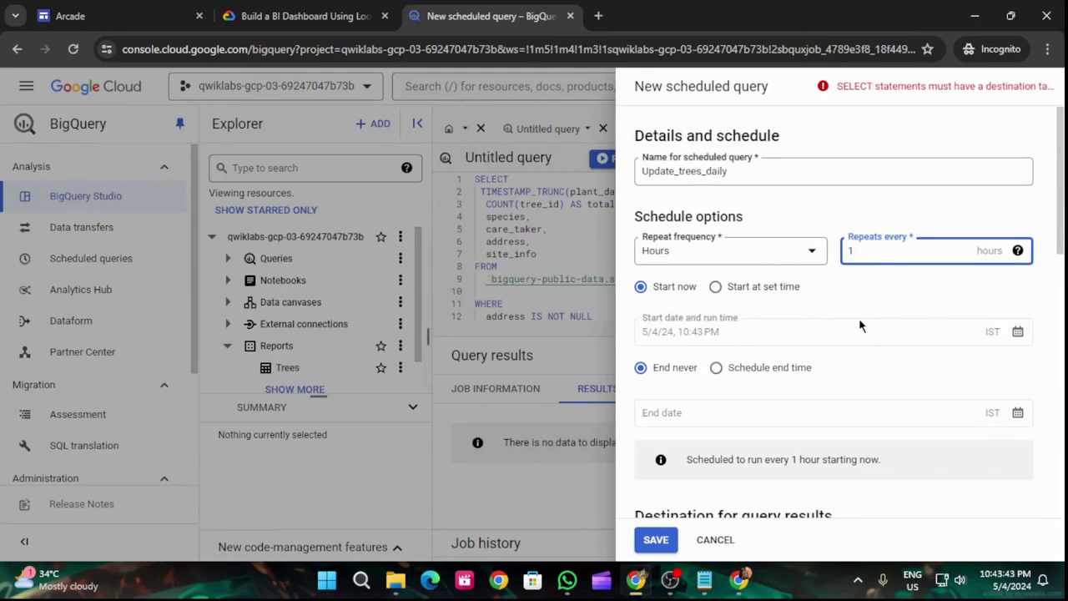
{"action": "scroll", "coordinate": [865, 331], "scroll_direction": "down", "scroll_amount": 3}
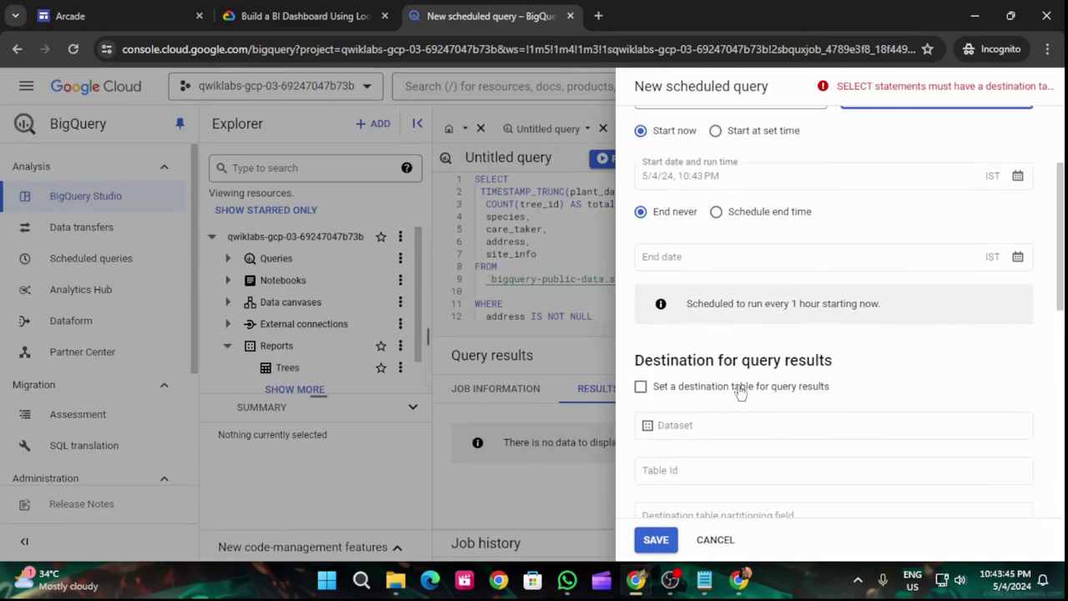
{"action": "left_click", "coordinate": [641, 387]}
Copy the dataset name Reports from the lab instructions and select that dataset as the destination for the query results.
{"action": "left_click", "coordinate": [305, 16]}
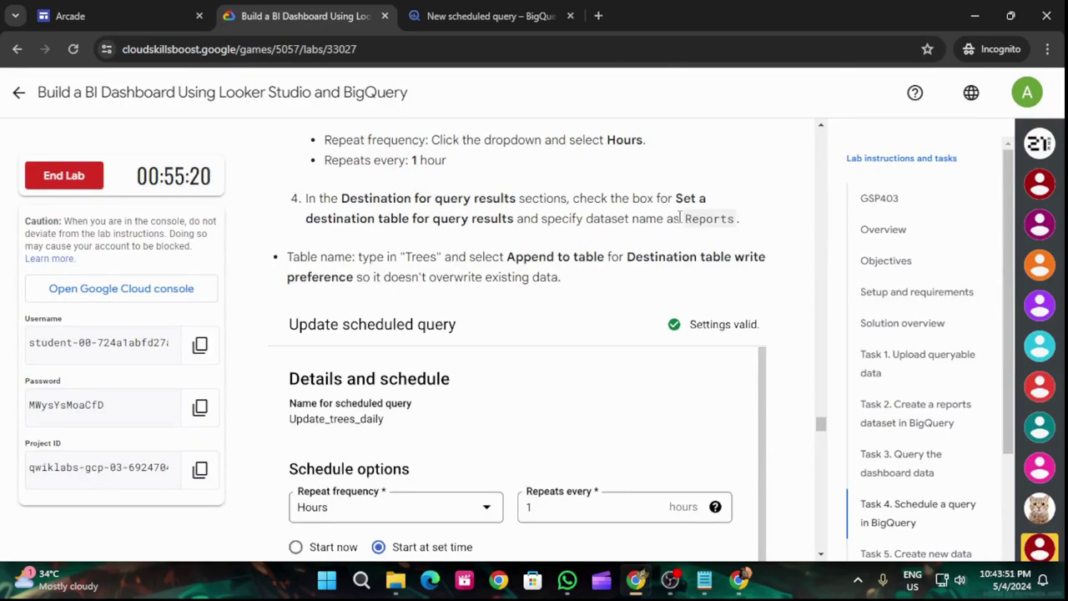
{"action": "left_click_drag", "start_coordinate": [686, 217], "coordinate": [733, 219]}
{"action": "key", "text": "ctrl+c"}
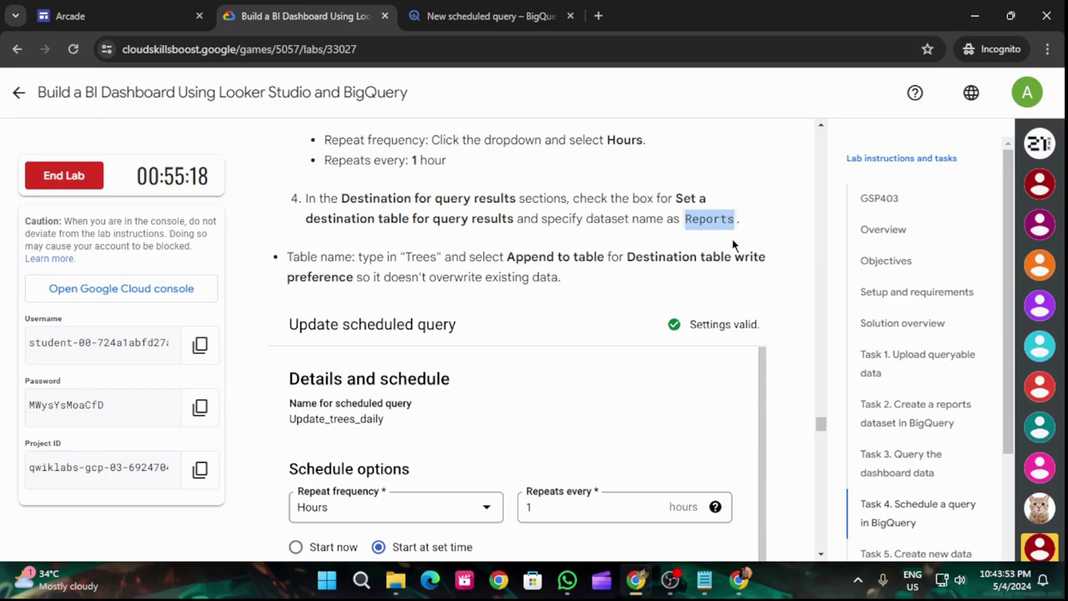
{"action": "left_click", "coordinate": [489, 17]}
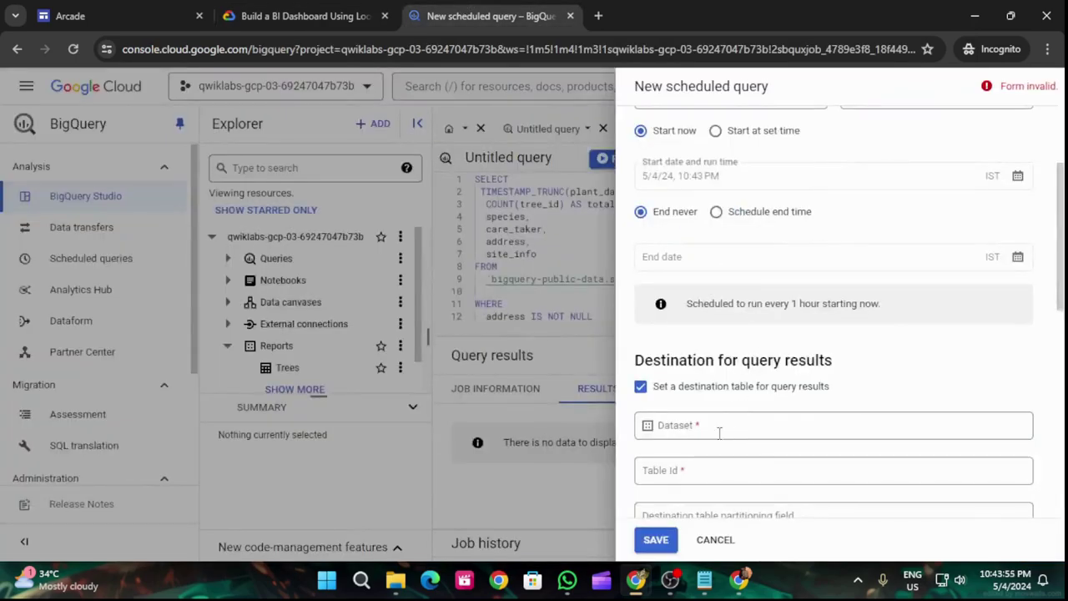
{"action": "left_click", "coordinate": [693, 424]}
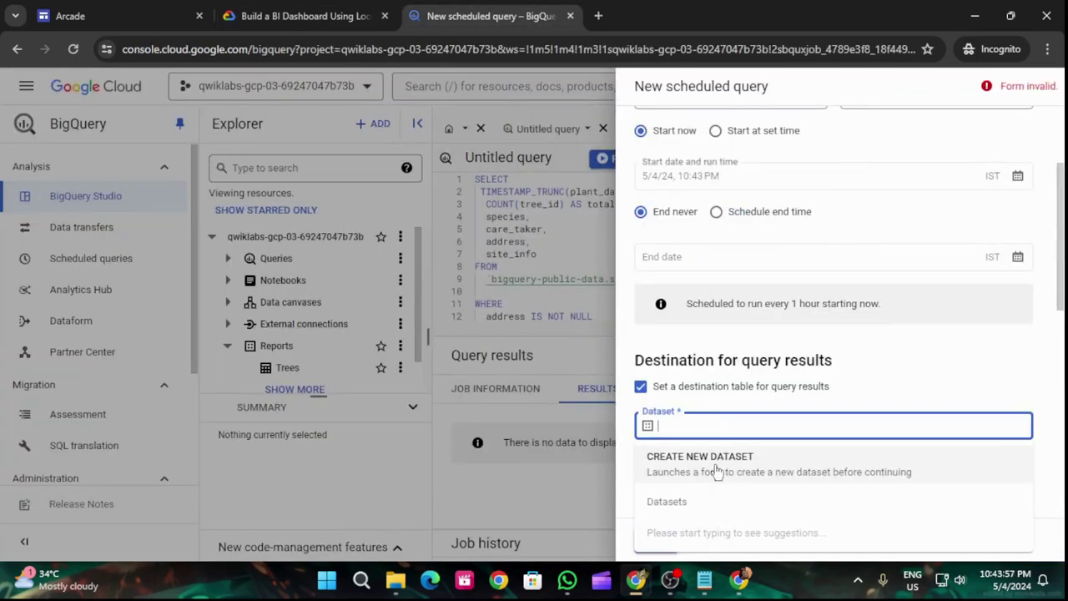
{"action": "key", "text": "ctrl+v"}
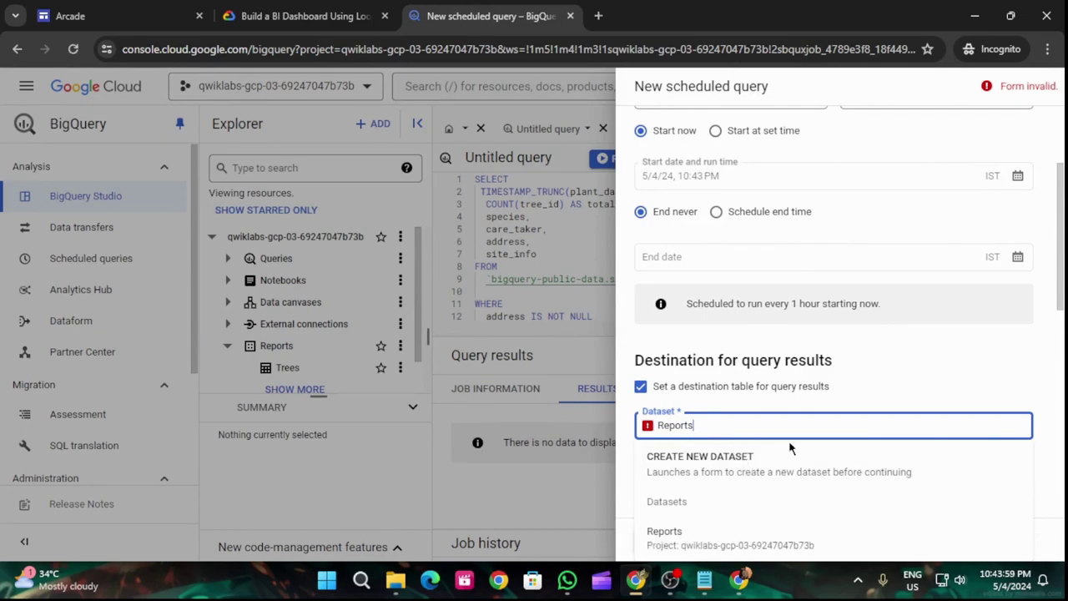
{"action": "left_click", "coordinate": [701, 531]}
{"action": "scroll", "coordinate": [701, 501], "scroll_direction": "down", "scroll_amount": 3}
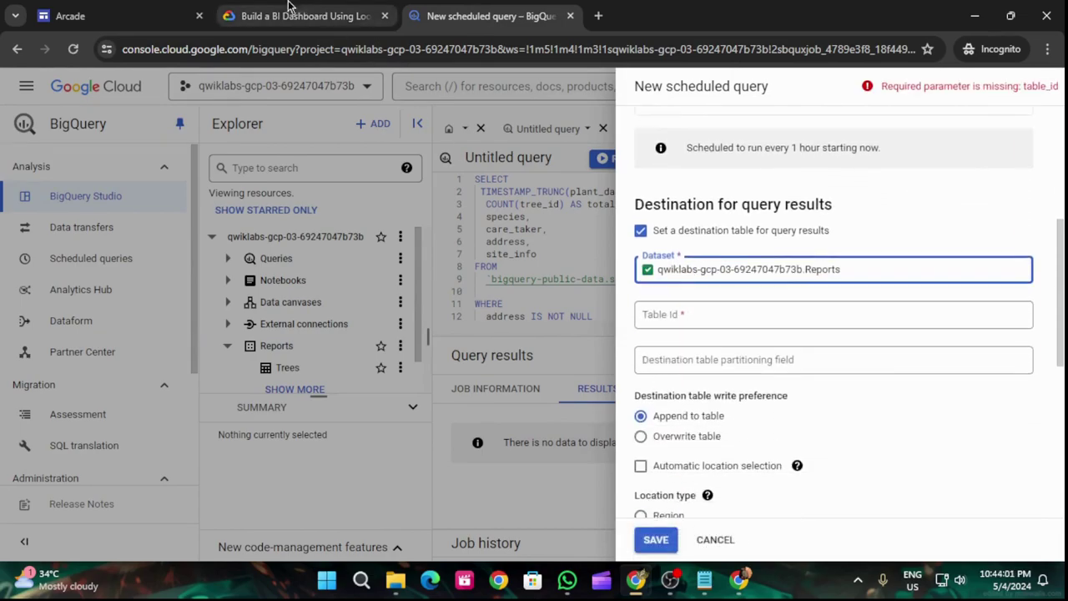
Find the destination table name in the lab instructions and select the text Trees.
{"action": "key", "text": "ctrl+shift+Tab"}
{"action": "scroll", "coordinate": [508, 348], "scroll_direction": "down", "scroll_amount": 1}
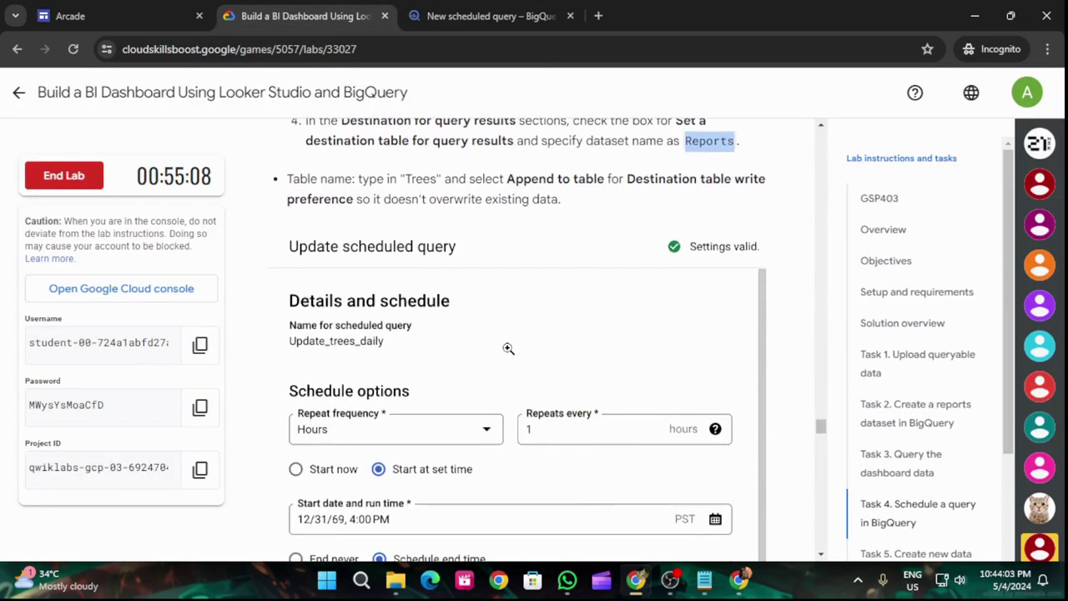
{"action": "left_click_drag", "start_coordinate": [406, 179], "coordinate": [438, 188]}
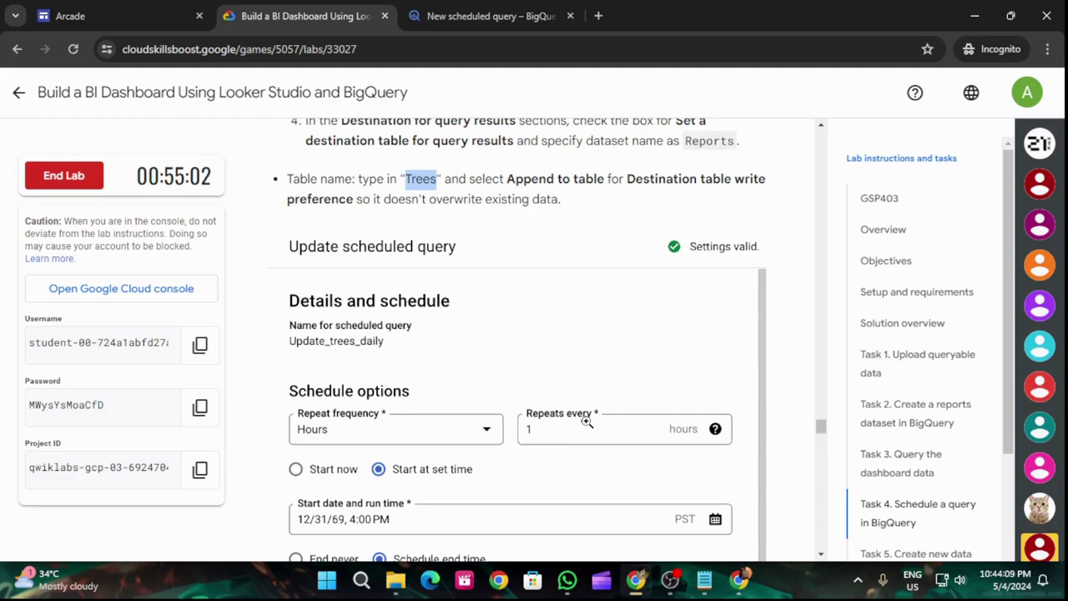
Compare the name and schedule options in the lab instructions with those entered for the scheduled query in BigQuery.
{"action": "scroll", "coordinate": [588, 421], "scroll_direction": "up", "scroll_amount": 5}
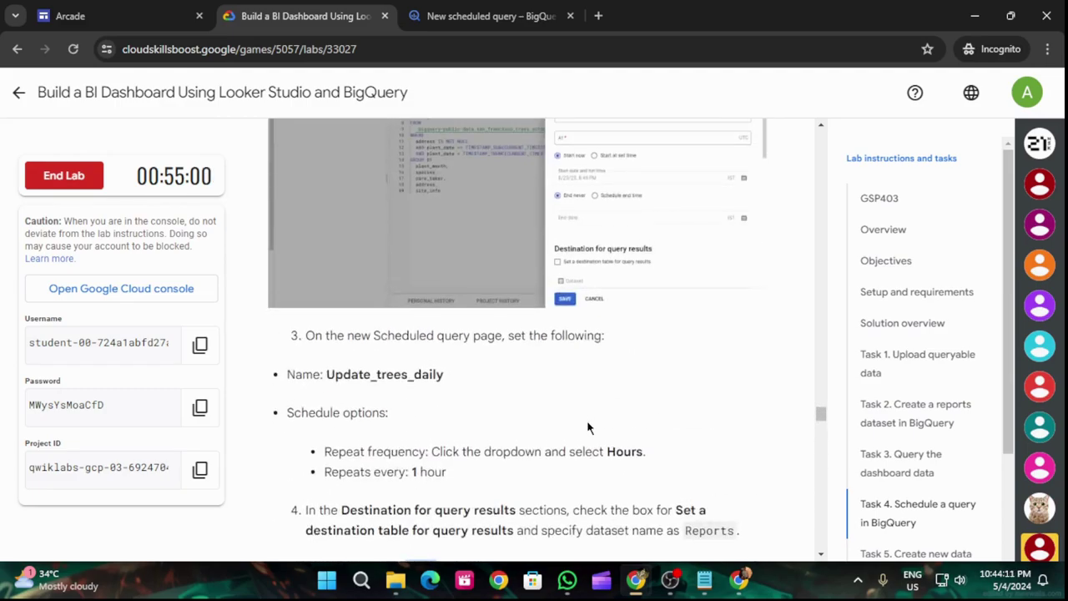
{"action": "scroll", "coordinate": [586, 428], "scroll_direction": "up", "scroll_amount": 3}
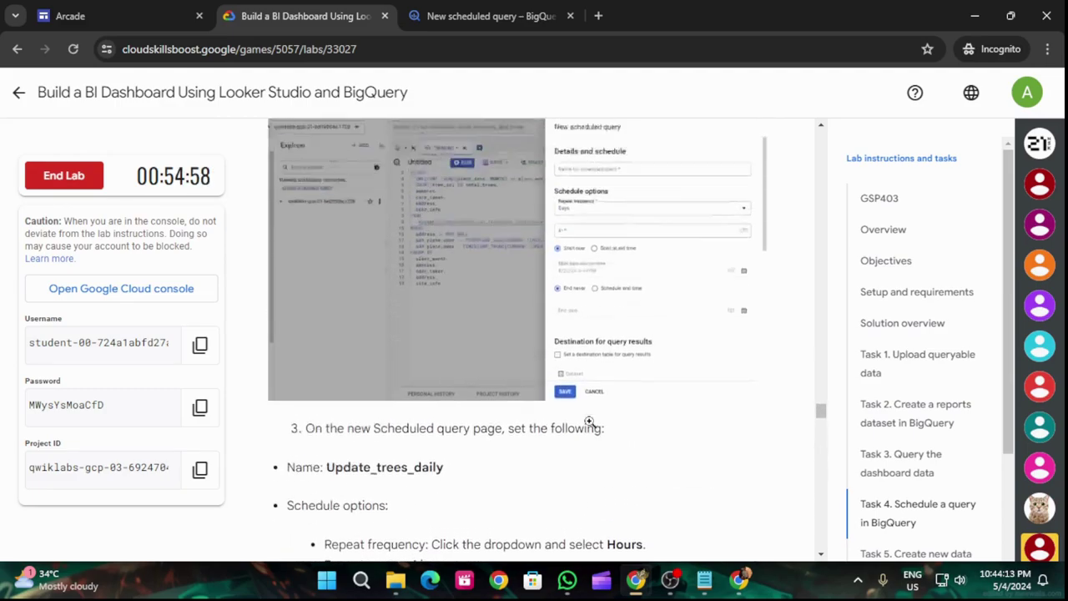
{"action": "scroll", "coordinate": [588, 425], "scroll_direction": "down", "scroll_amount": 3}
{"action": "scroll", "coordinate": [589, 425], "scroll_direction": "up", "scroll_amount": 1}
{"action": "scroll", "coordinate": [590, 420], "scroll_direction": "down", "scroll_amount": 1}
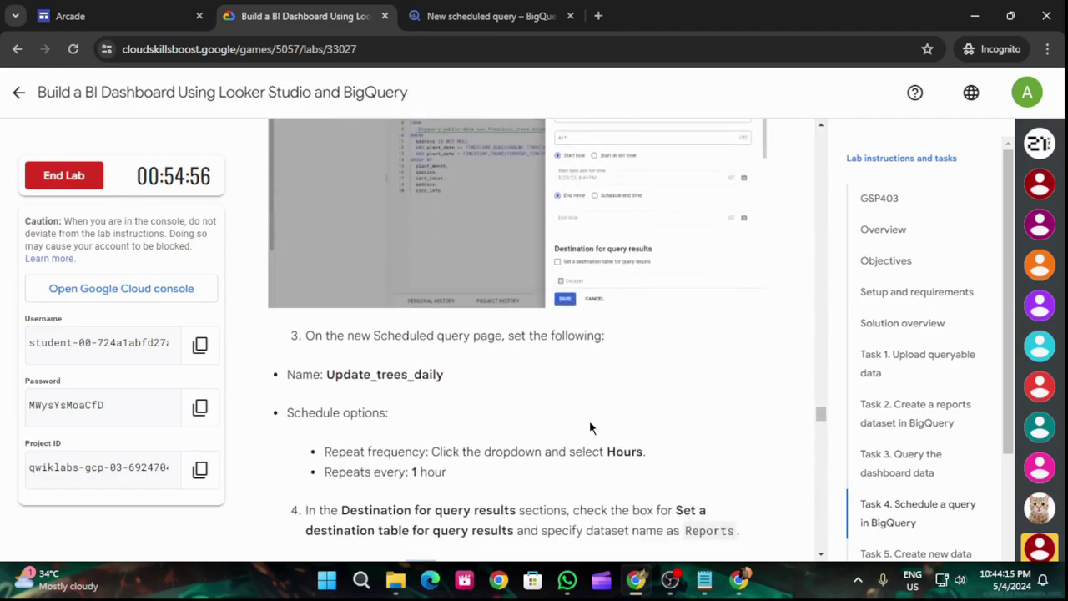
{"action": "scroll", "coordinate": [589, 421], "scroll_direction": "up", "scroll_amount": 1}
{"action": "scroll", "coordinate": [589, 422], "scroll_direction": "down", "scroll_amount": 10}
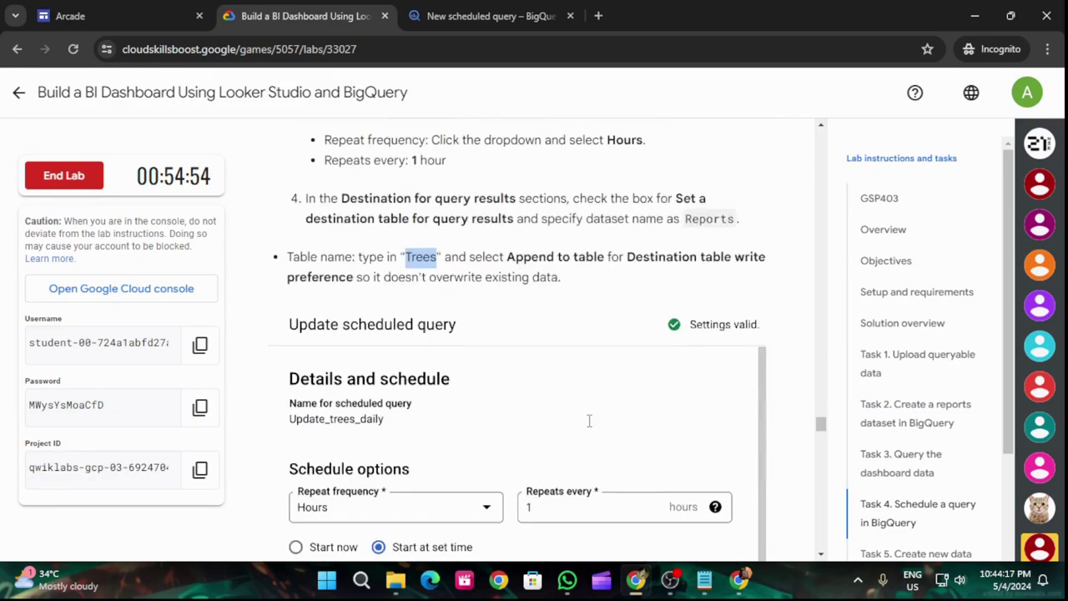
{"action": "key", "text": "ctrl+Tab"}
{"action": "scroll", "coordinate": [786, 305], "scroll_direction": "up", "scroll_amount": 5}
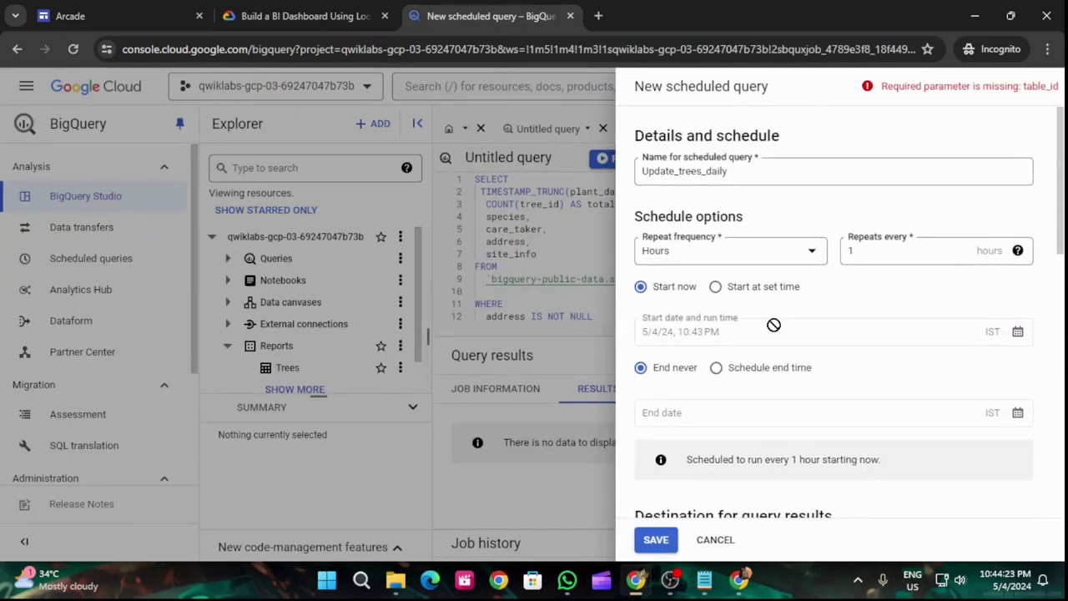
Set the destination table ID of the scheduled query to Trees.
{"action": "scroll", "coordinate": [773, 324], "scroll_direction": "down", "scroll_amount": 5}
{"action": "left_click", "coordinate": [665, 248]}
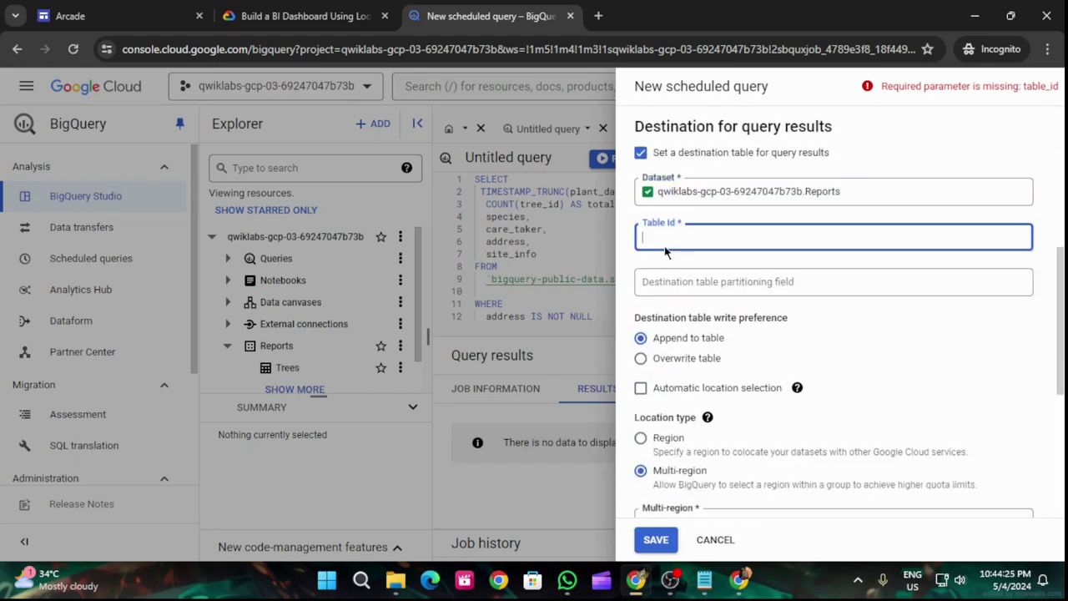
{"action": "type", "text": "Trees"}
Compare the destination table and write preference in the lab instructions with the scheduled query form, and check its location and service account options.
{"action": "left_click", "coordinate": [247, 14]}
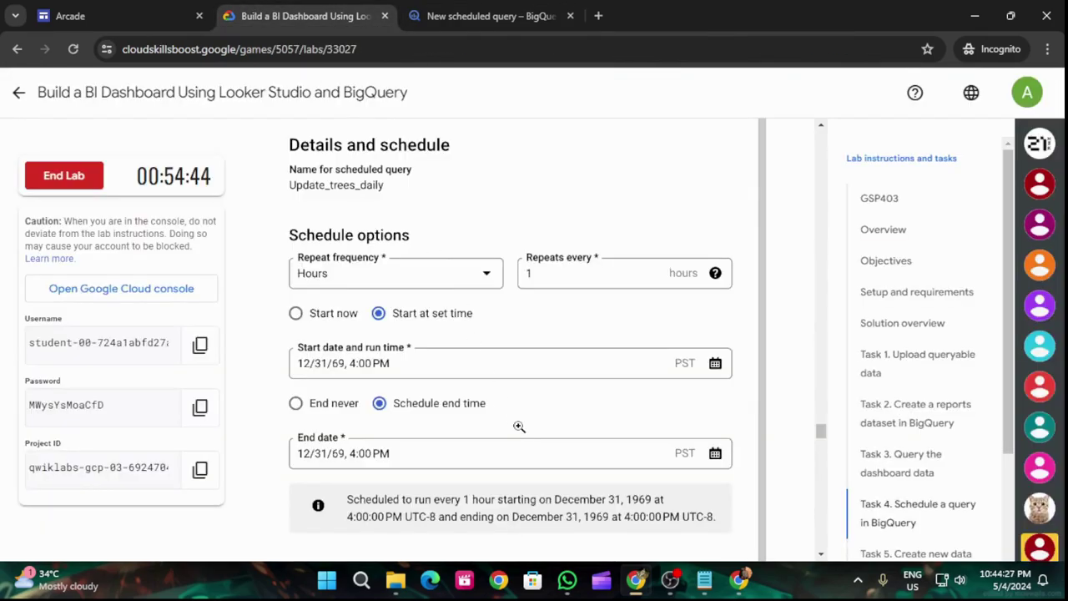
{"action": "scroll", "coordinate": [522, 429], "scroll_direction": "down", "scroll_amount": 4}
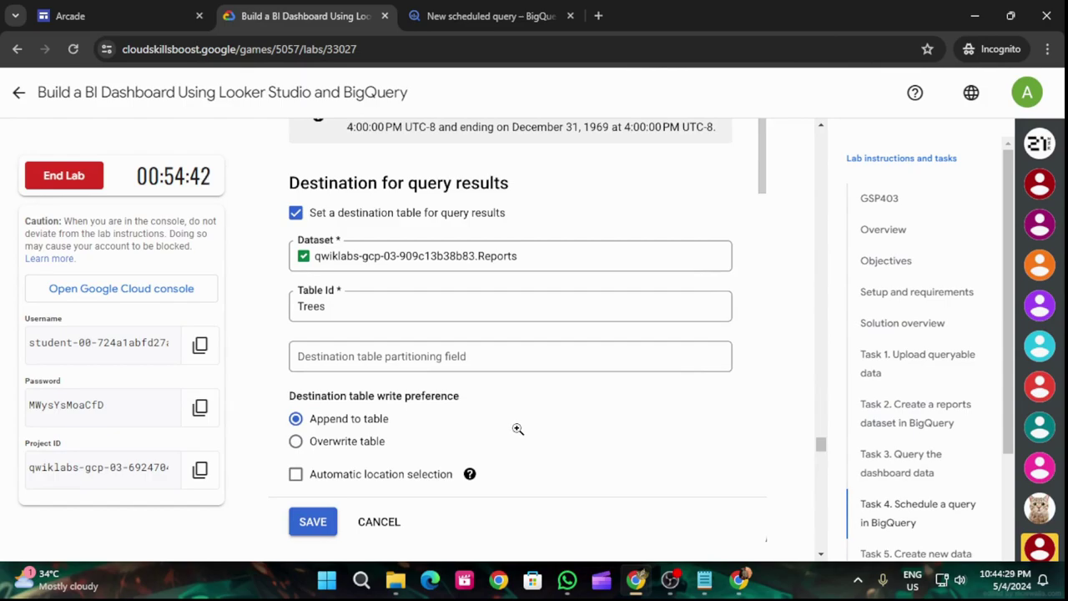
{"action": "scroll", "coordinate": [515, 417], "scroll_direction": "down", "scroll_amount": 2}
{"action": "scroll", "coordinate": [516, 415], "scroll_direction": "up", "scroll_amount": 10}
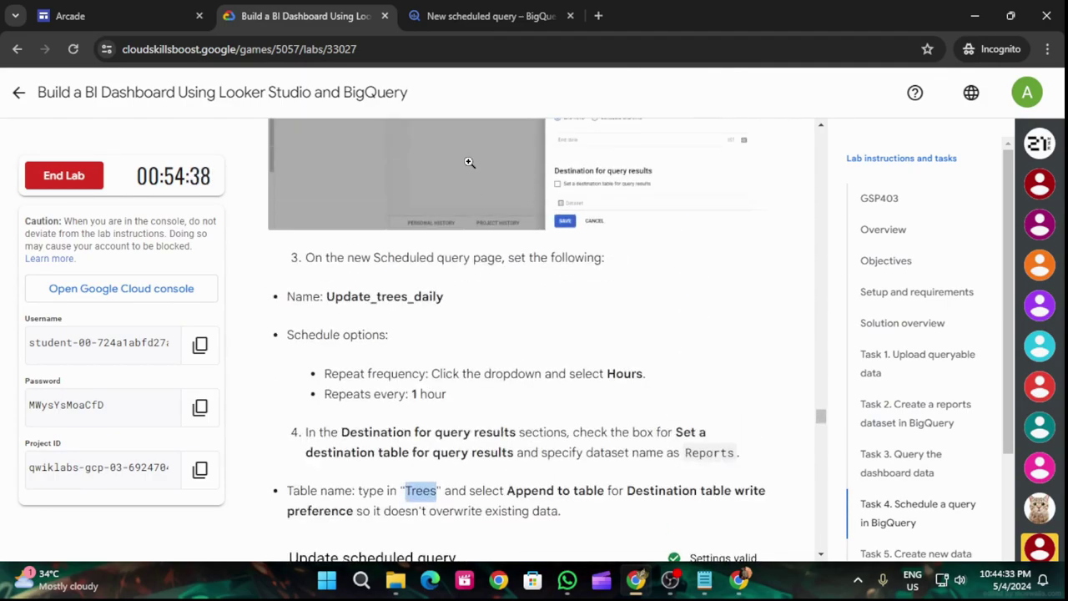
{"action": "left_click", "coordinate": [491, 16]}
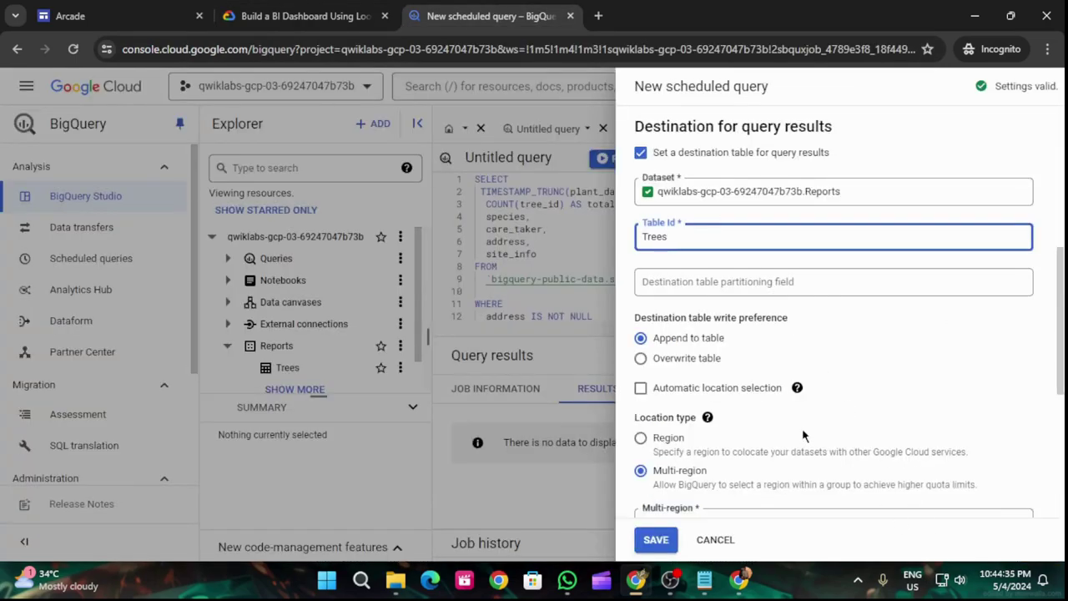
{"action": "scroll", "coordinate": [799, 426], "scroll_direction": "down", "scroll_amount": 1}
{"action": "scroll", "coordinate": [727, 276], "scroll_direction": "down", "scroll_amount": 1}
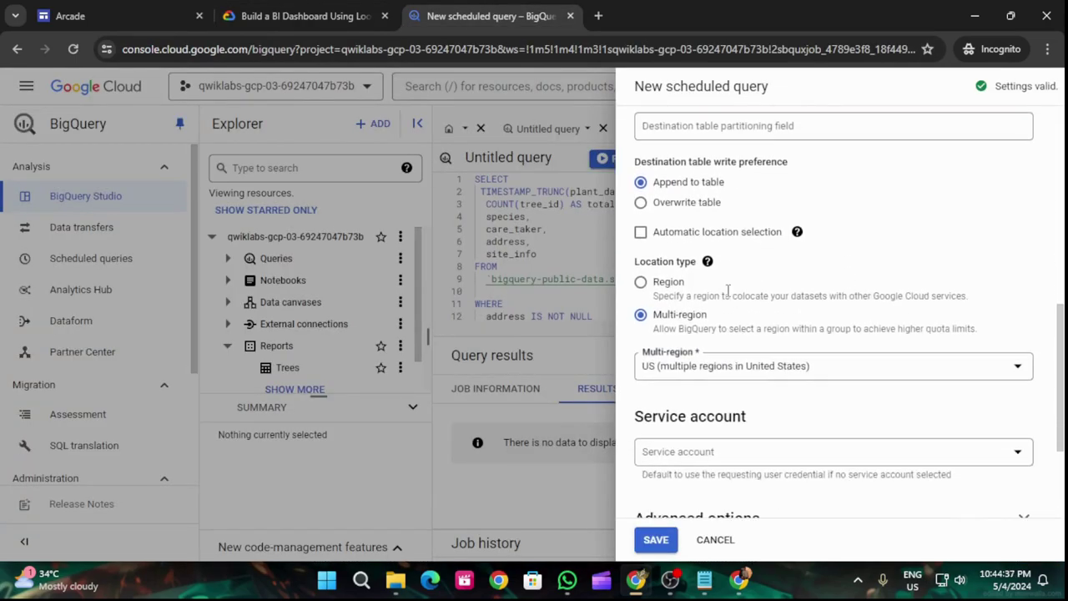
{"action": "scroll", "coordinate": [728, 292], "scroll_direction": "down", "scroll_amount": 1}
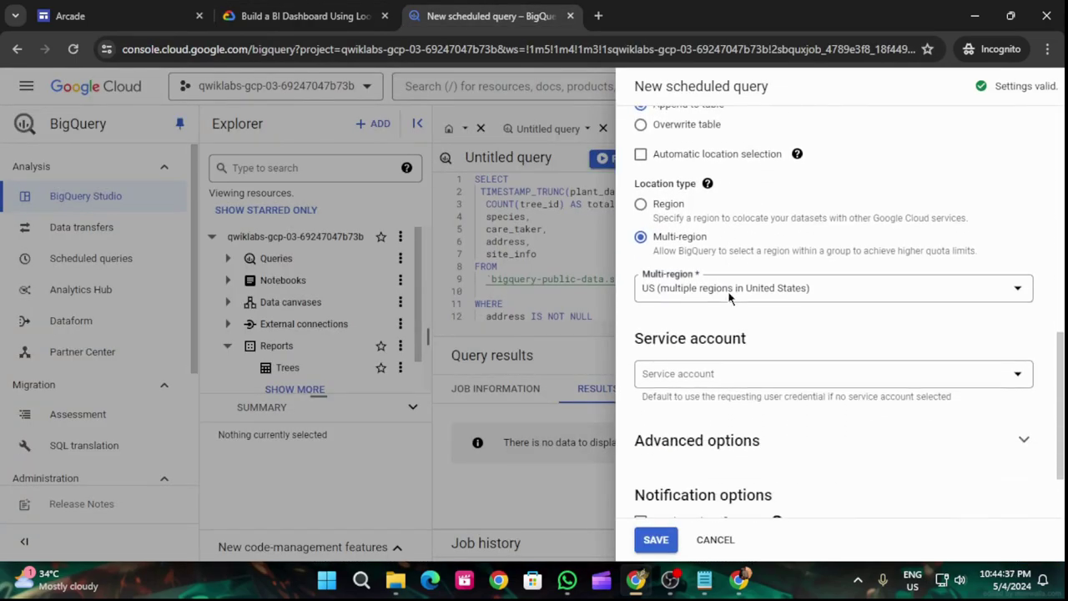
{"action": "left_click", "coordinate": [748, 376]}
{"action": "left_click", "coordinate": [775, 335]}
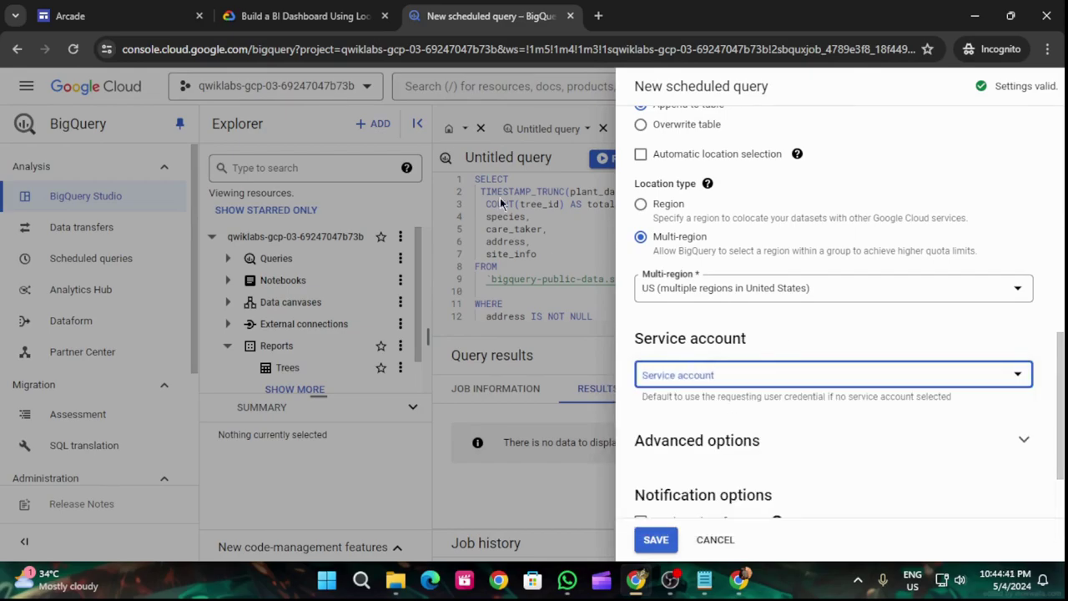
Recheck the append-to-table destination settings against the lab instructions and save the scheduled query.
{"action": "left_click", "coordinate": [305, 16]}
{"action": "scroll", "coordinate": [585, 356], "scroll_direction": "up", "scroll_amount": 1}
{"action": "scroll", "coordinate": [585, 356], "scroll_direction": "down", "scroll_amount": 10}
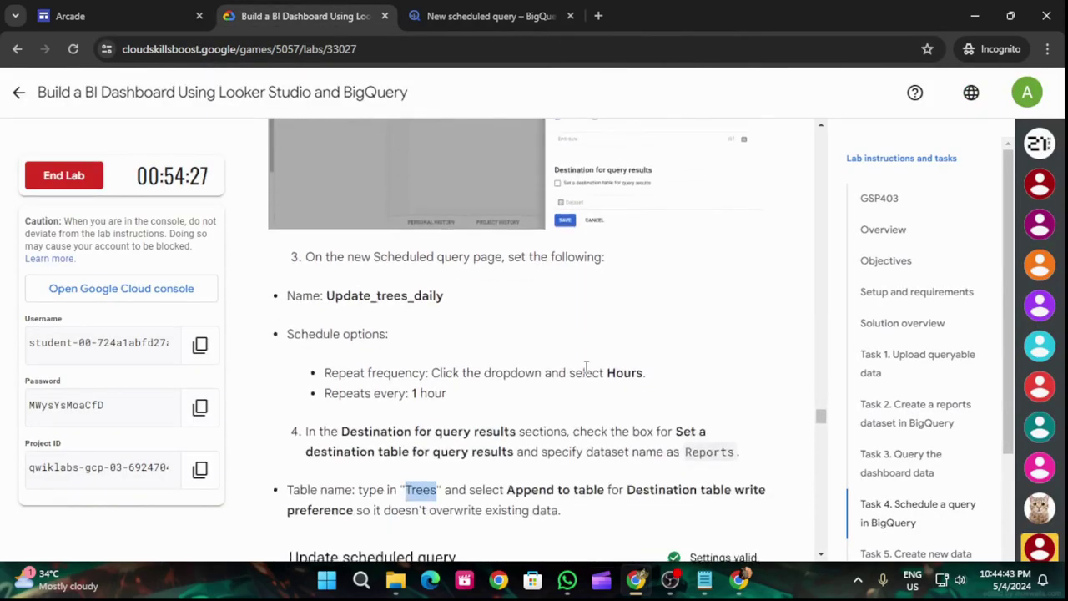
{"action": "scroll", "coordinate": [586, 373], "scroll_direction": "down", "scroll_amount": 2}
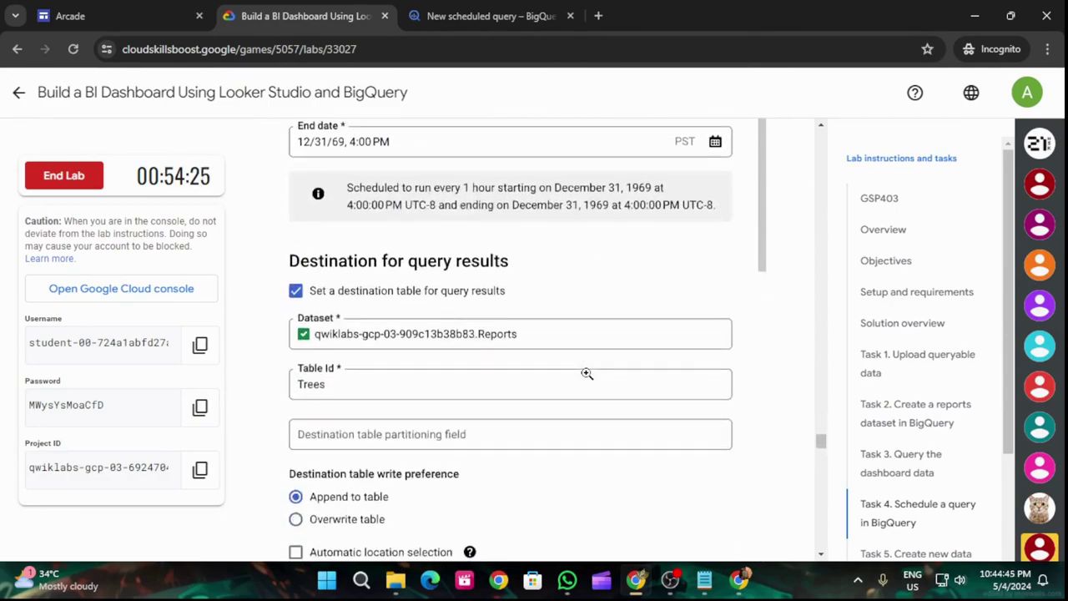
{"action": "scroll", "coordinate": [587, 373], "scroll_direction": "down", "scroll_amount": 3}
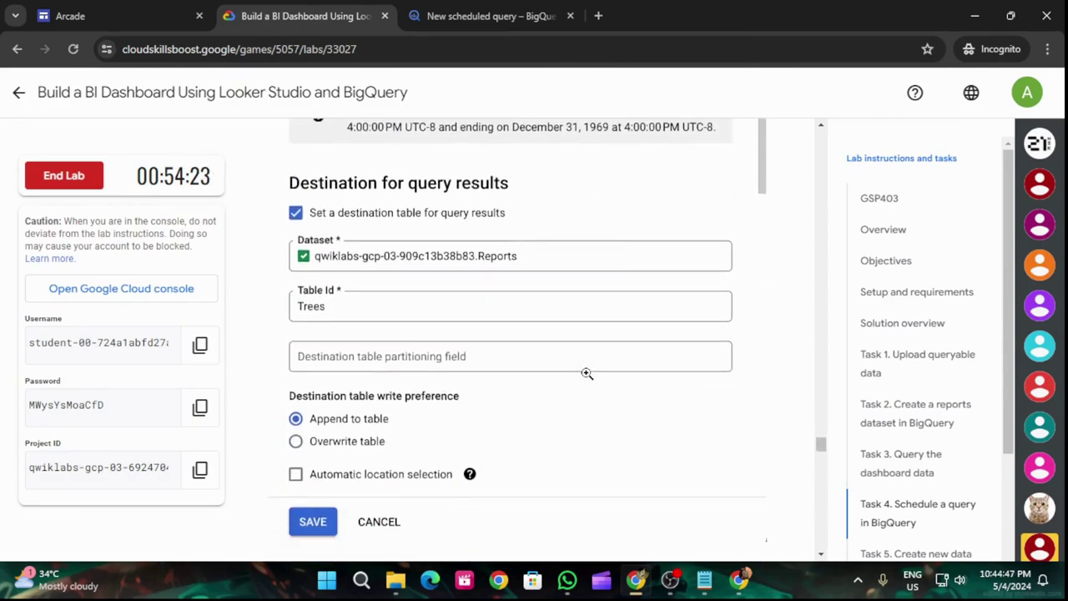
{"action": "left_click", "coordinate": [484, 16]}
{"action": "scroll", "coordinate": [860, 373], "scroll_direction": "up", "scroll_amount": 2}
{"action": "scroll", "coordinate": [859, 373], "scroll_direction": "down", "scroll_amount": 3}
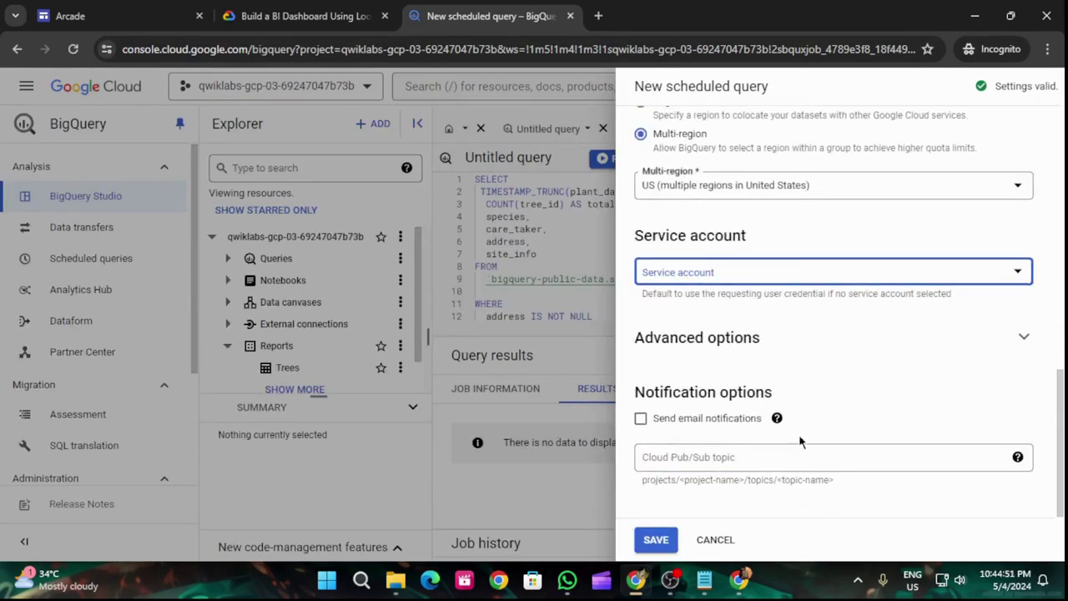
{"action": "left_click", "coordinate": [653, 540]}
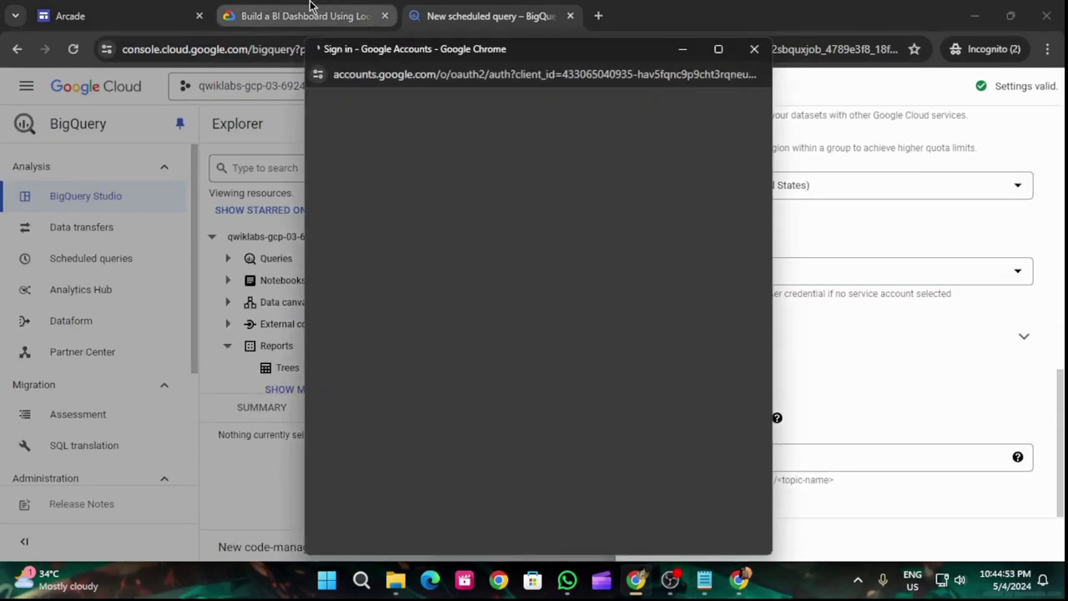
Read the lab's remaining Task 4 steps about saving the query and open Looker Studio from Task 5.
{"action": "left_click", "coordinate": [310, 13]}
{"action": "scroll", "coordinate": [436, 362], "scroll_direction": "down", "scroll_amount": 2}
{"action": "scroll", "coordinate": [436, 362], "scroll_direction": "down", "scroll_amount": 4}
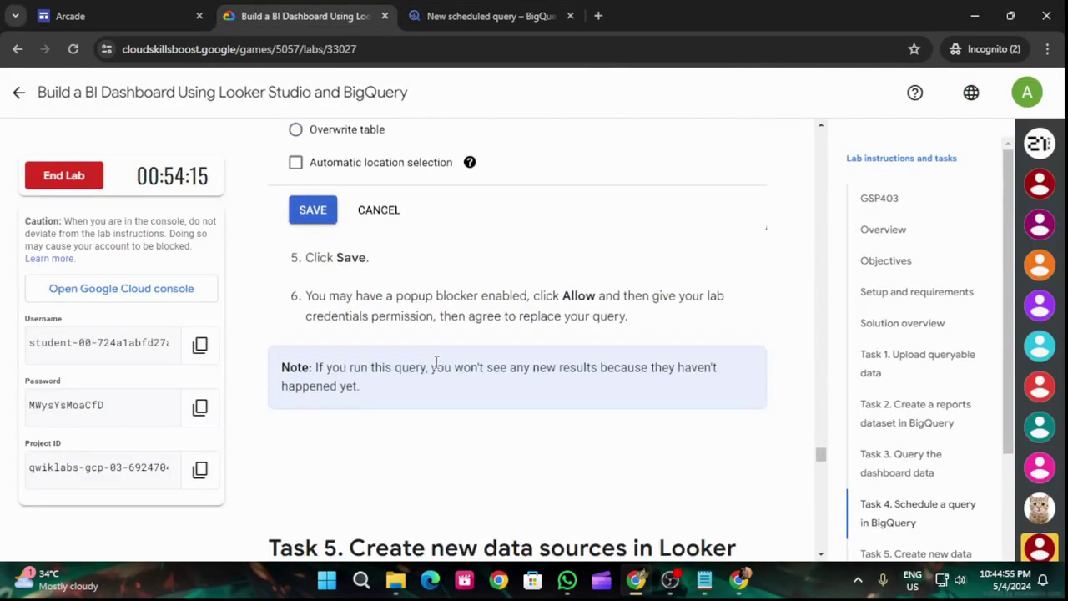
{"action": "left_click", "coordinate": [492, 16]}
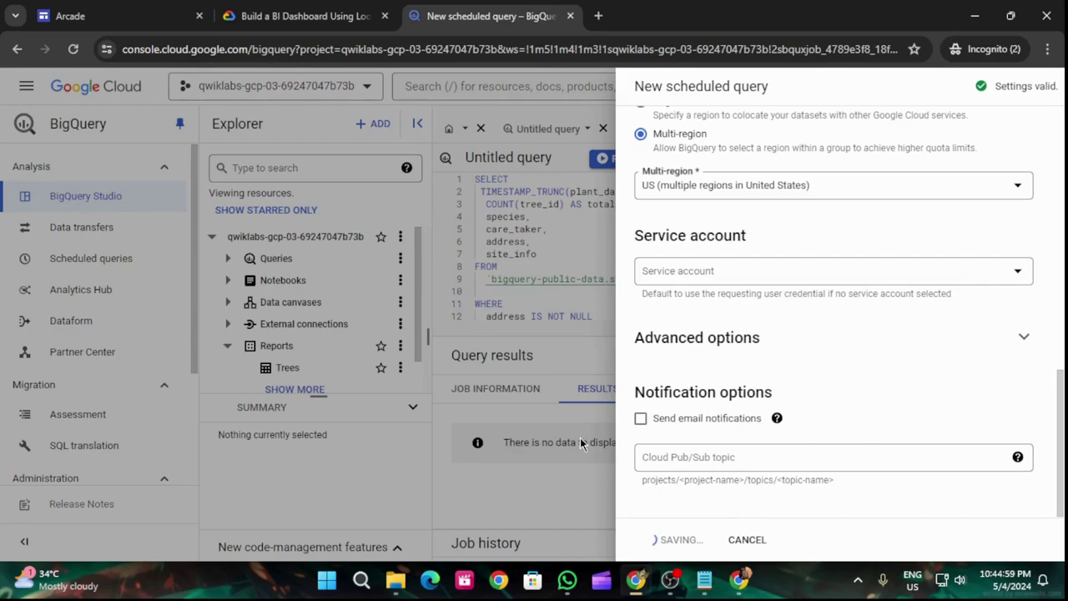
{"action": "left_click", "coordinate": [308, 20]}
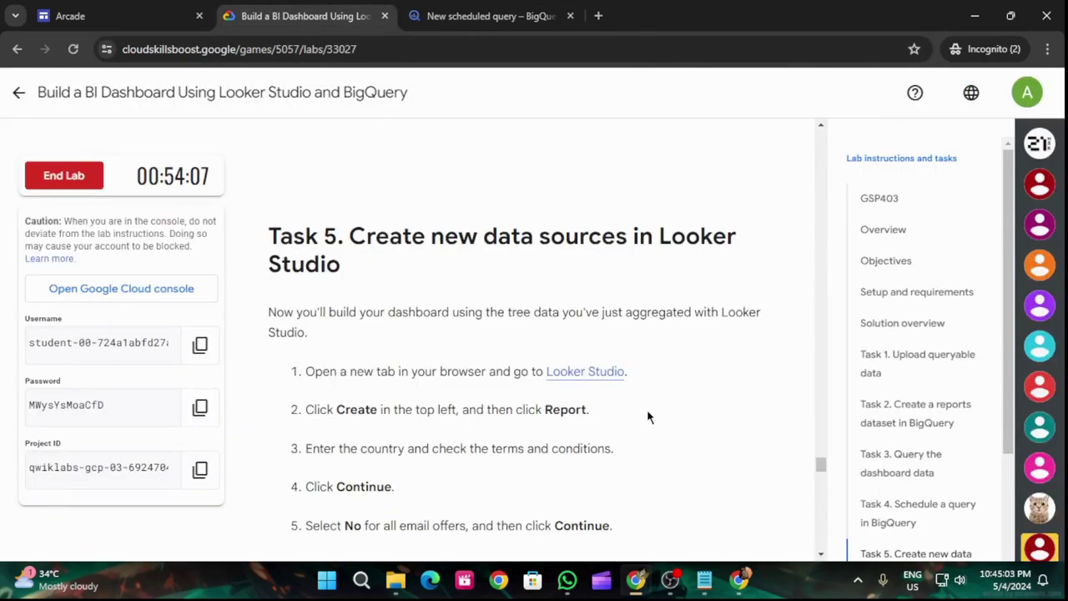
{"action": "left_click", "coordinate": [614, 375]}
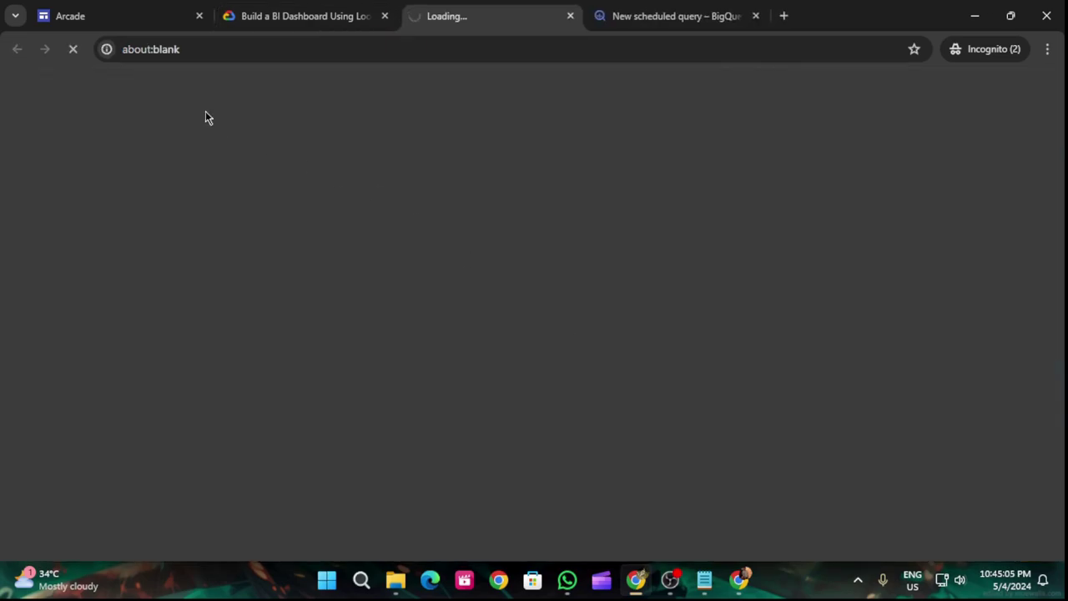
Check the scheduled query's save status and read the Task 6 instructions for adding the BigQuery Trees table to a report.
{"action": "left_click", "coordinate": [267, 10]}
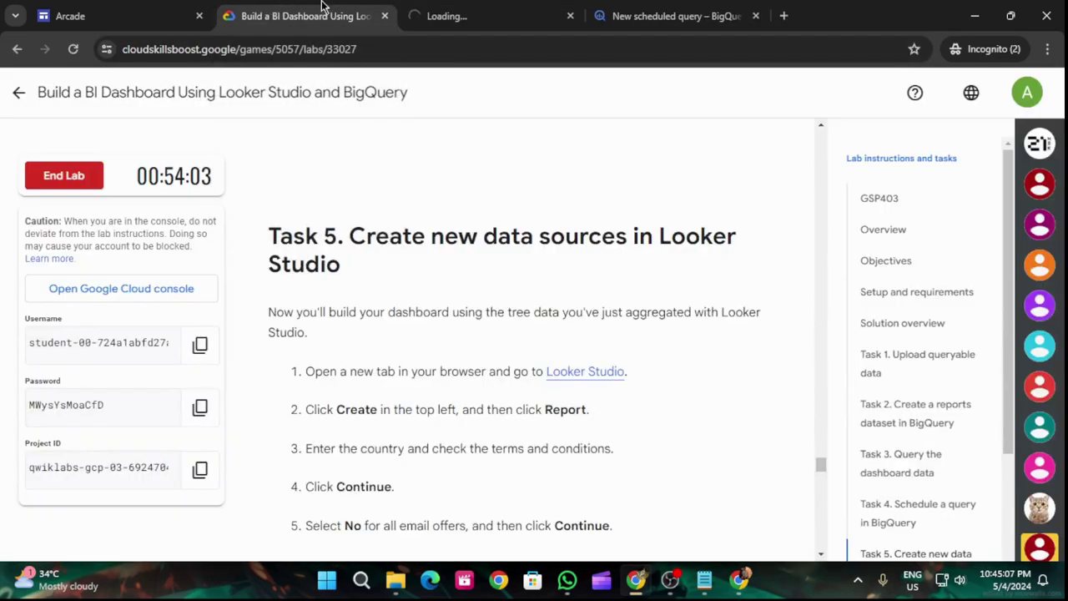
{"action": "left_click", "coordinate": [659, 10]}
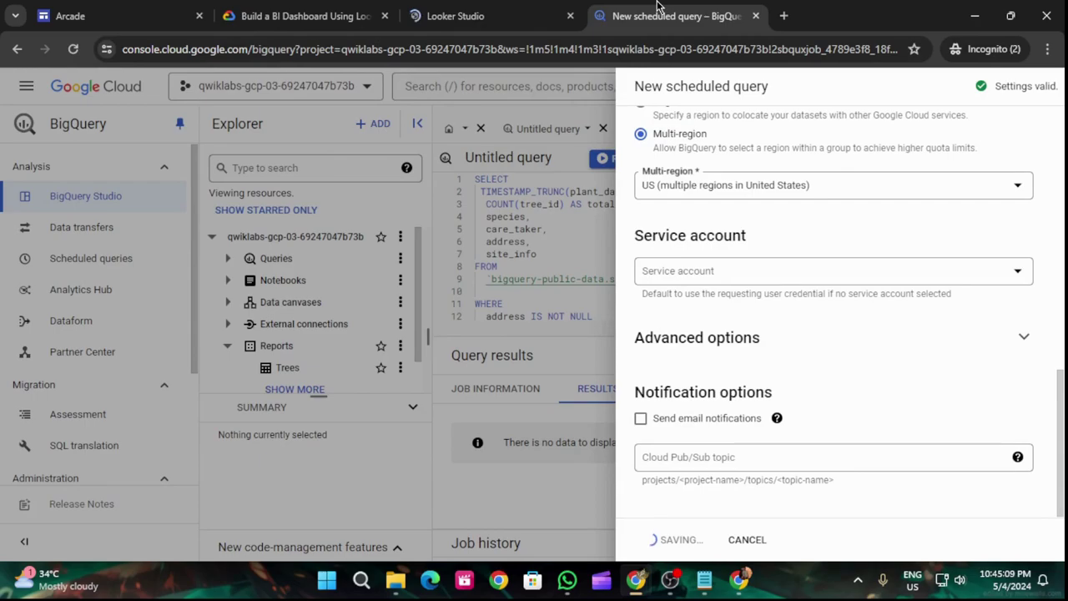
{"action": "left_click", "coordinate": [302, 12]}
{"action": "scroll", "coordinate": [655, 428], "scroll_direction": "down", "scroll_amount": 3}
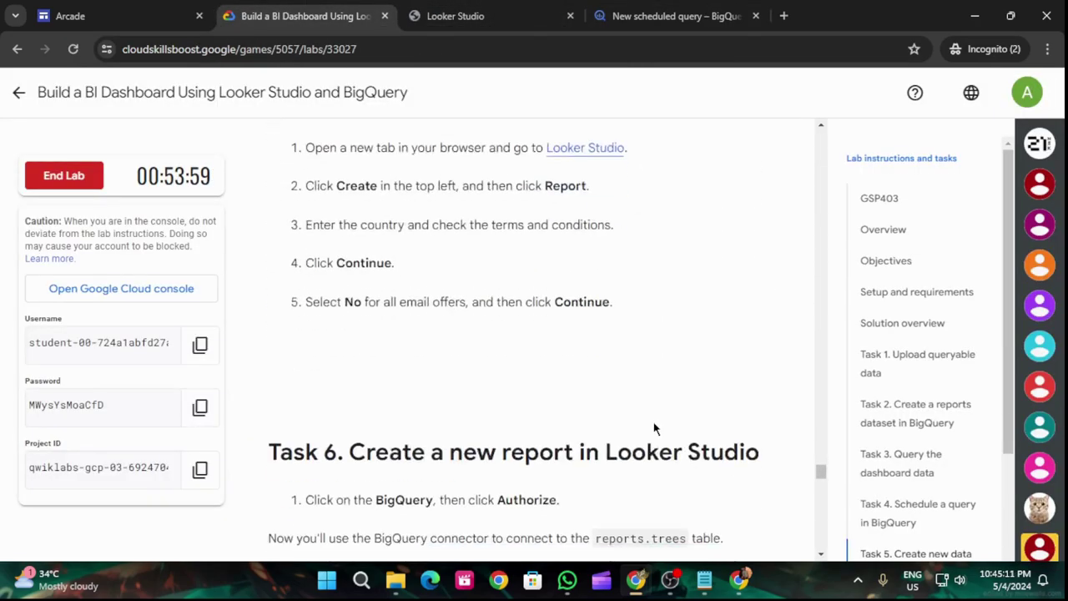
{"action": "scroll", "coordinate": [654, 428], "scroll_direction": "down", "scroll_amount": 10}
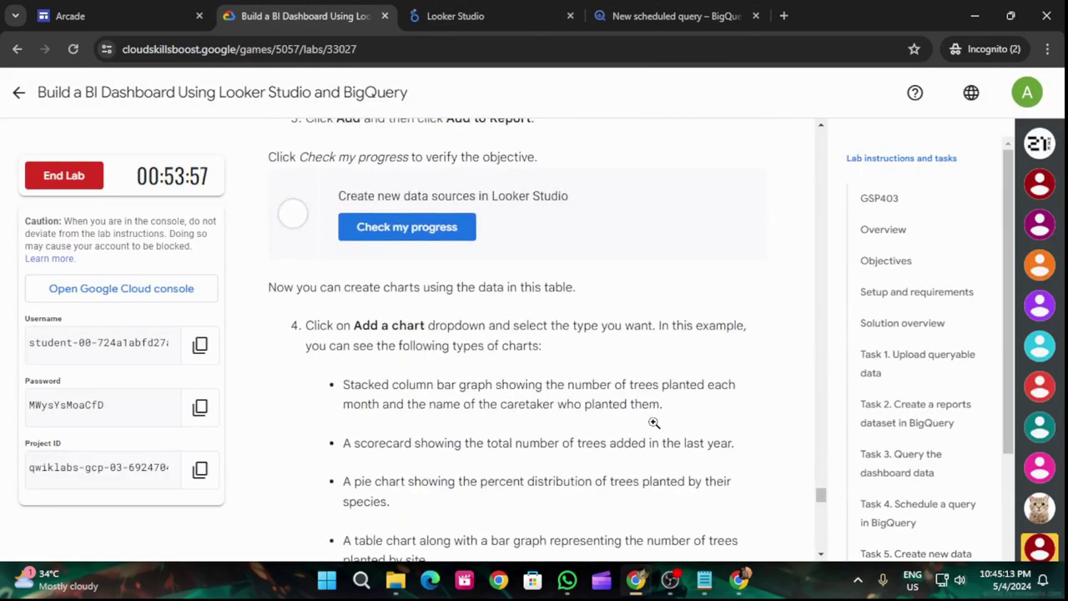
{"action": "scroll", "coordinate": [654, 428], "scroll_direction": "up", "scroll_amount": 3}
{"action": "scroll", "coordinate": [655, 428], "scroll_direction": "down", "scroll_amount": 3}
{"action": "scroll", "coordinate": [647, 425], "scroll_direction": "up", "scroll_amount": 8}
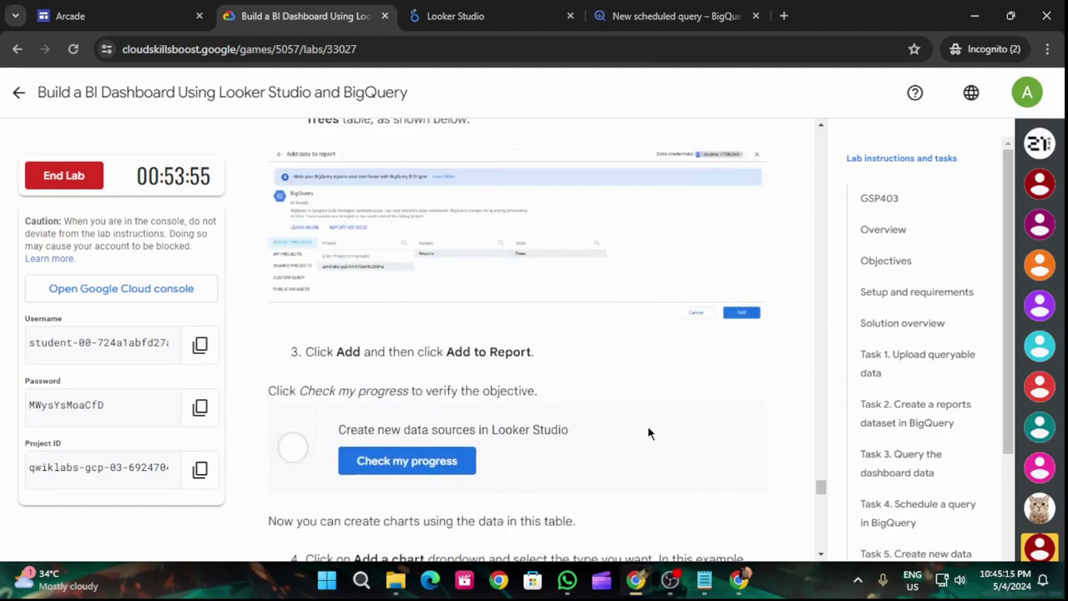
{"action": "left_click", "coordinate": [620, 6]}
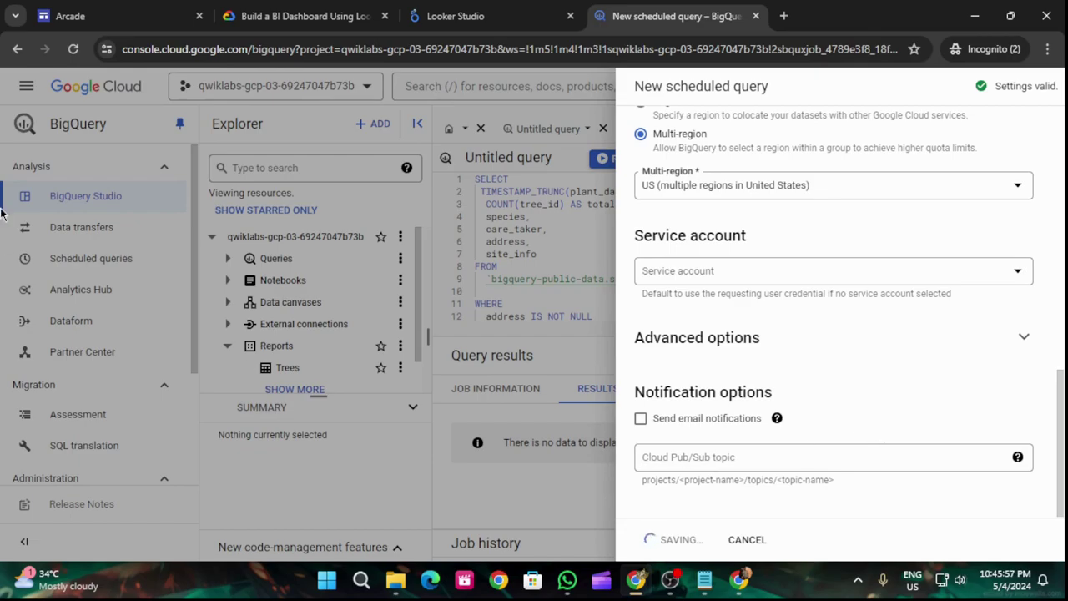
Reread the Task 5 instructions and start creating a new report in Looker Studio.
{"action": "left_click", "coordinate": [489, 10]}
{"action": "left_click", "coordinate": [277, 7]}
{"action": "scroll", "coordinate": [442, 398], "scroll_direction": "up", "scroll_amount": 3}
{"action": "scroll", "coordinate": [442, 398], "scroll_direction": "down", "scroll_amount": 3}
{"action": "scroll", "coordinate": [438, 398], "scroll_direction": "down", "scroll_amount": 5}
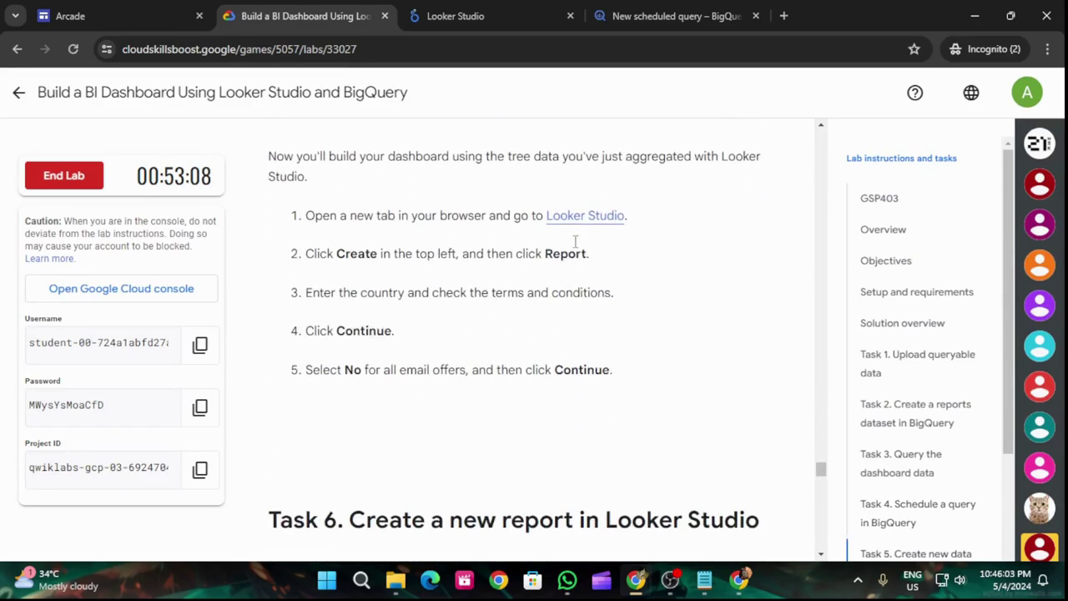
{"action": "left_click", "coordinate": [461, 20]}
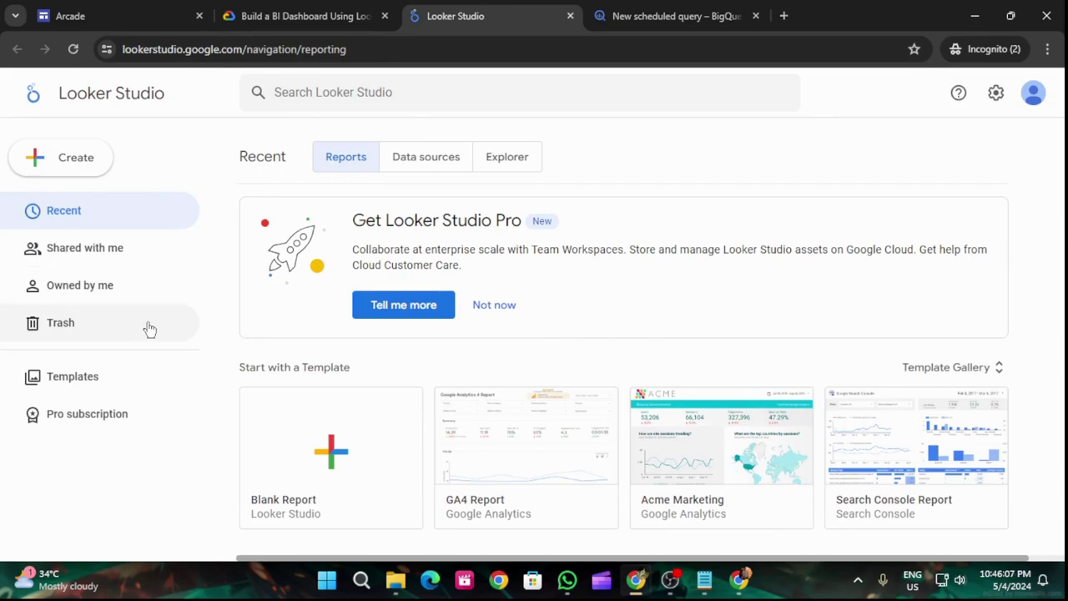
{"action": "left_click", "coordinate": [63, 157]}
{"action": "left_click", "coordinate": [219, 88]}
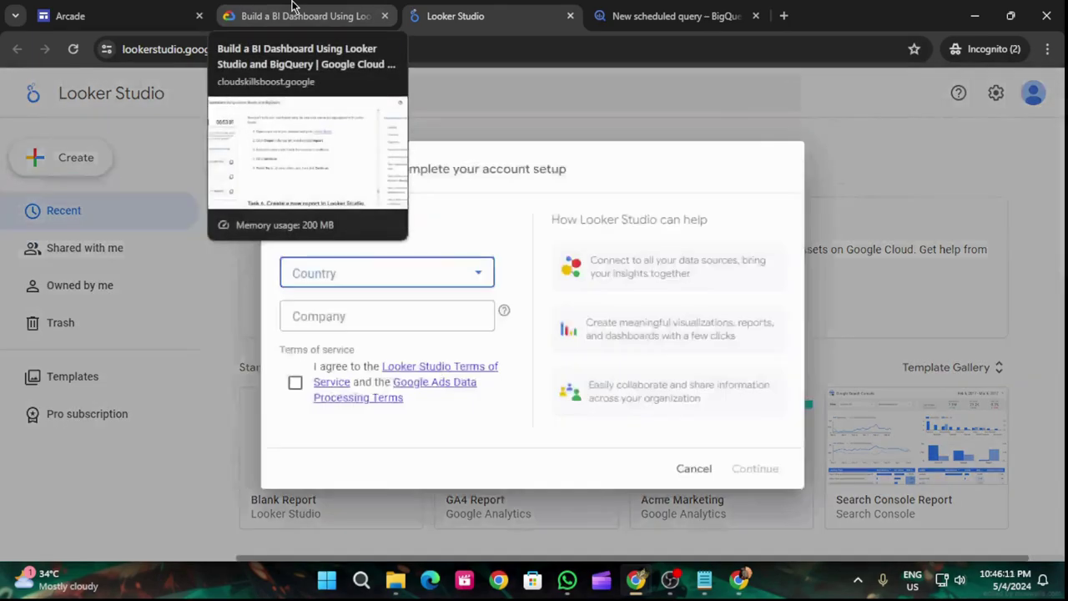
Check the account setup requirements in the lab instructions and set the country to India.
{"action": "left_click", "coordinate": [292, 15]}
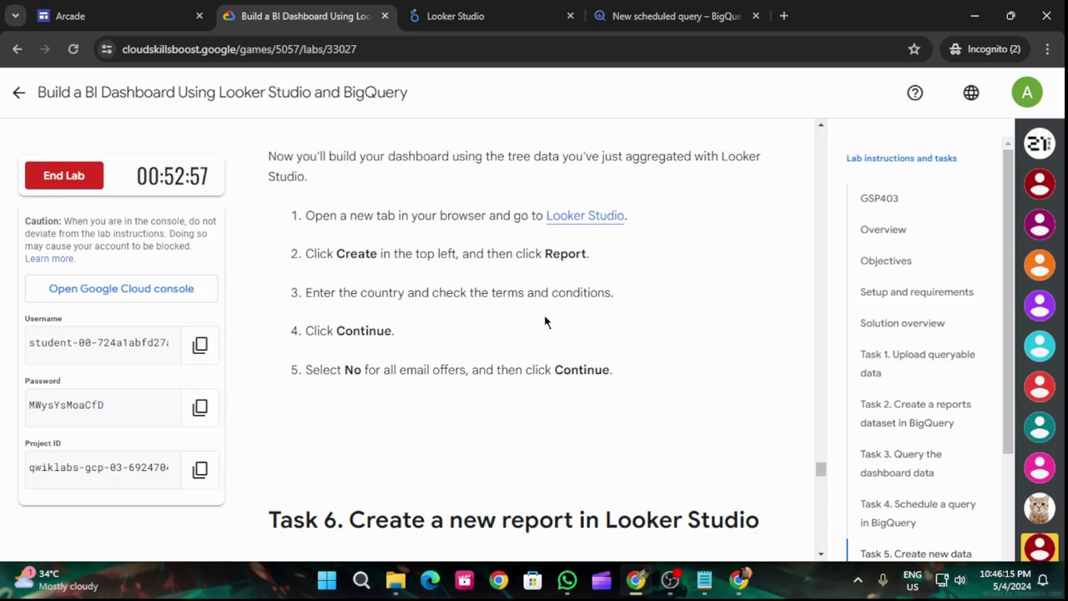
{"action": "left_click", "coordinate": [441, 16]}
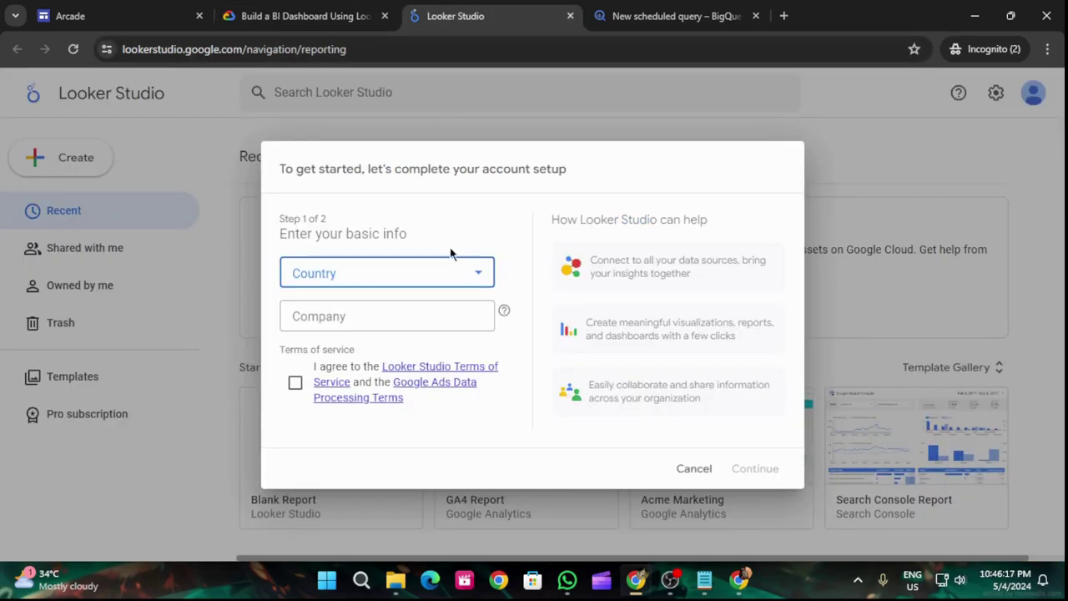
{"action": "left_click", "coordinate": [470, 270]}
{"action": "scroll", "coordinate": [418, 392], "scroll_direction": "down", "scroll_amount": 6}
{"action": "scroll", "coordinate": [417, 403], "scroll_direction": "down", "scroll_amount": 15}
{"action": "scroll", "coordinate": [421, 403], "scroll_direction": "down", "scroll_amount": 10}
{"action": "scroll", "coordinate": [422, 402], "scroll_direction": "up", "scroll_amount": 2}
{"action": "scroll", "coordinate": [422, 403], "scroll_direction": "down", "scroll_amount": 4}
{"action": "scroll", "coordinate": [421, 402], "scroll_direction": "down", "scroll_amount": 8}
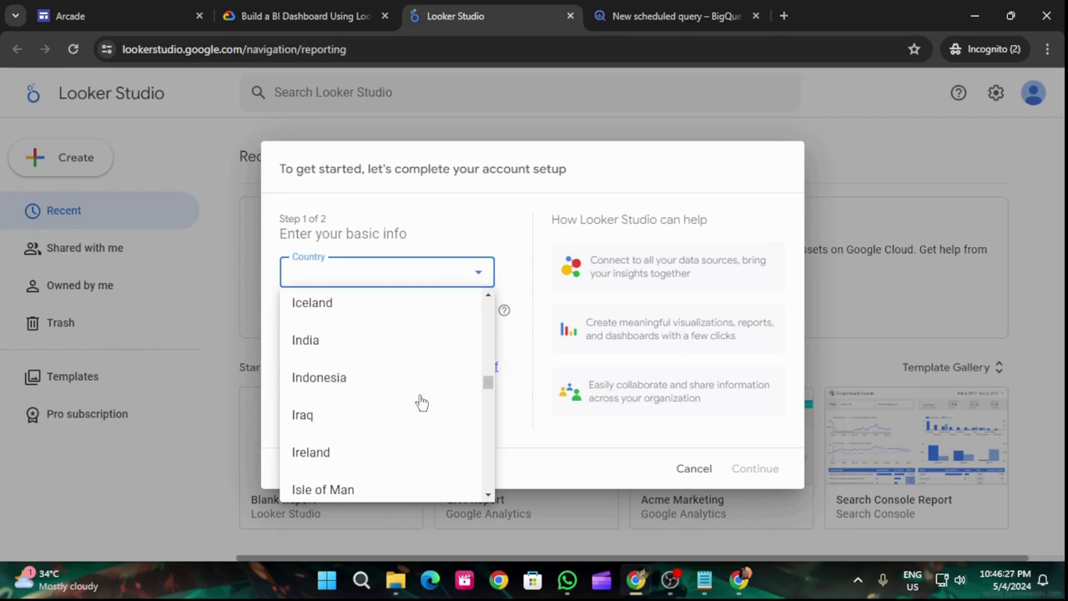
{"action": "left_click", "coordinate": [357, 342]}
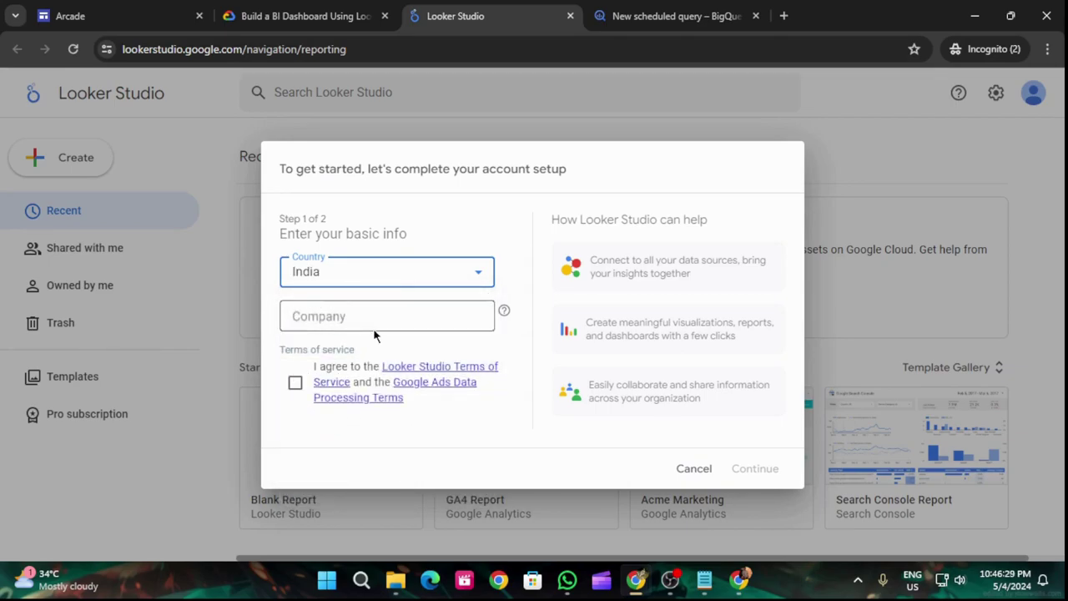
Accept the Looker Studio terms of service, enter rcc as the company, and continue to the second account setup page.
{"action": "left_click", "coordinate": [263, 6]}
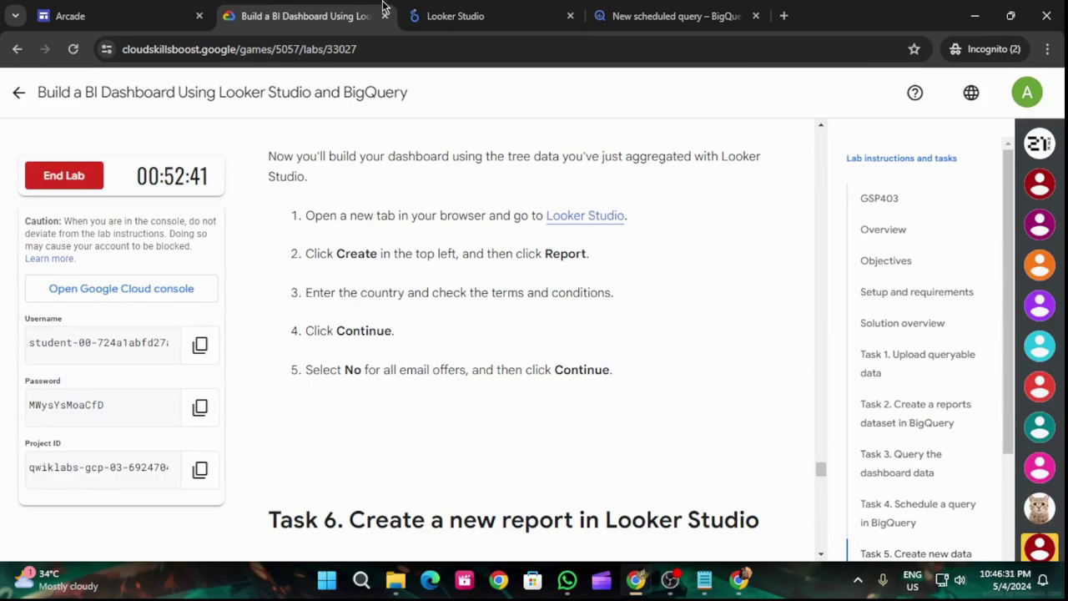
{"action": "left_click", "coordinate": [466, 10]}
{"action": "left_click", "coordinate": [296, 385]}
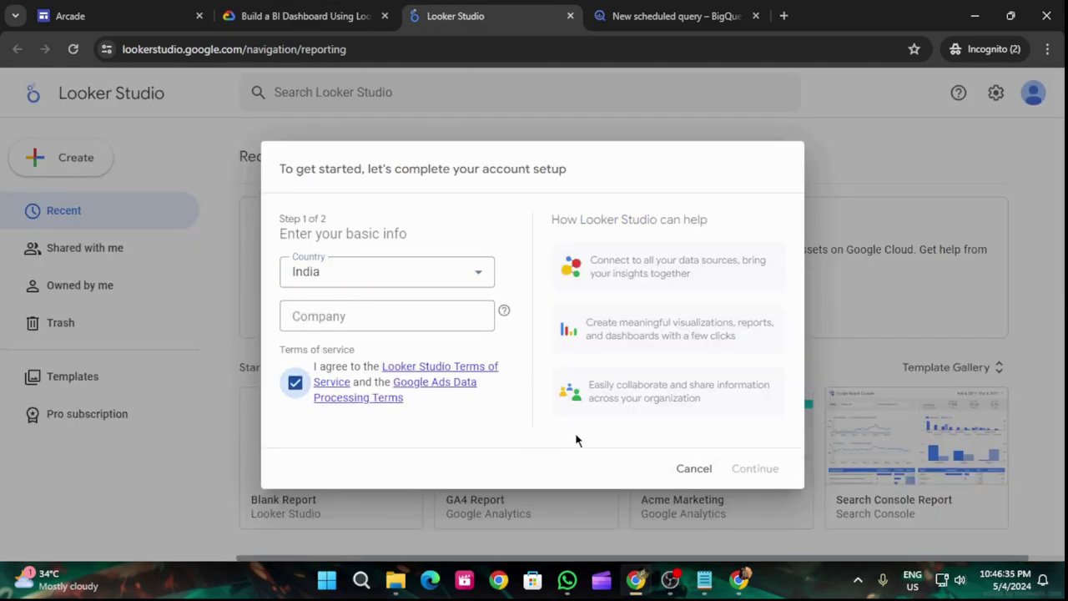
{"action": "left_click", "coordinate": [411, 308]}
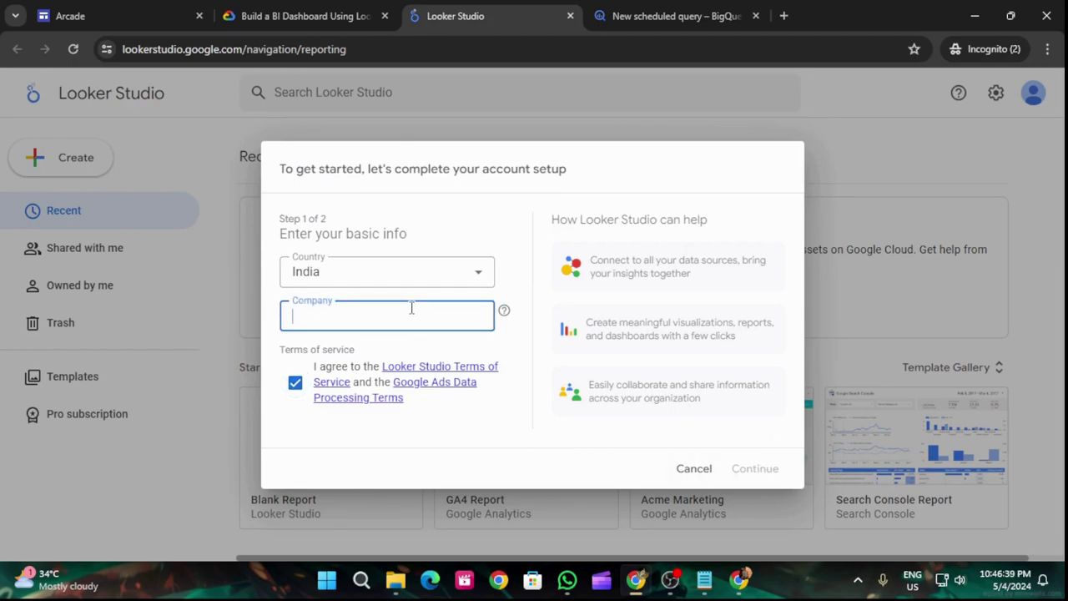
{"action": "left_click", "coordinate": [305, 16]}
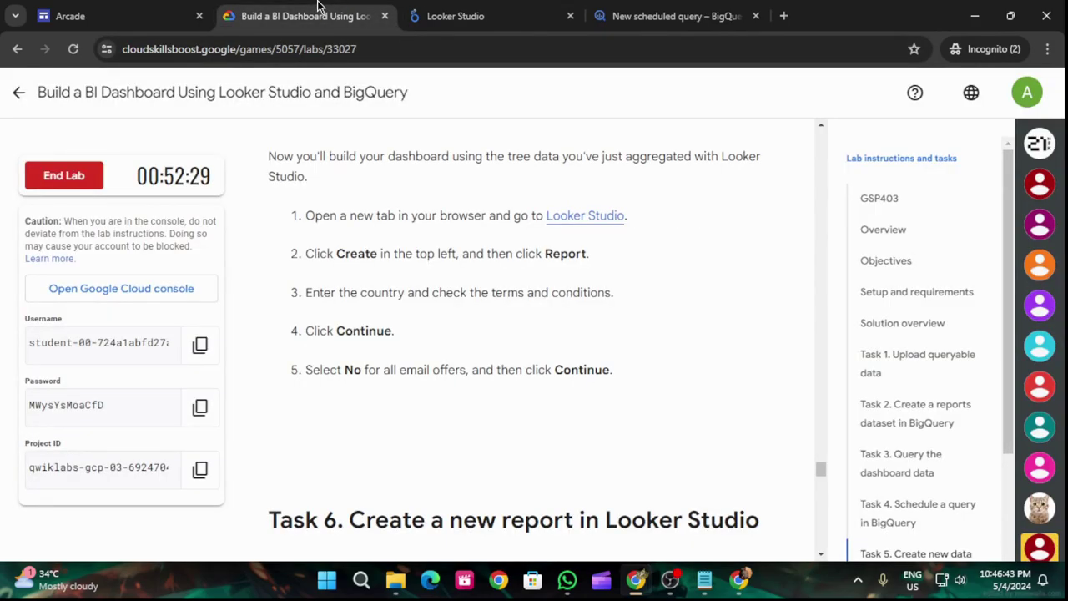
{"action": "left_click", "coordinate": [436, 15]}
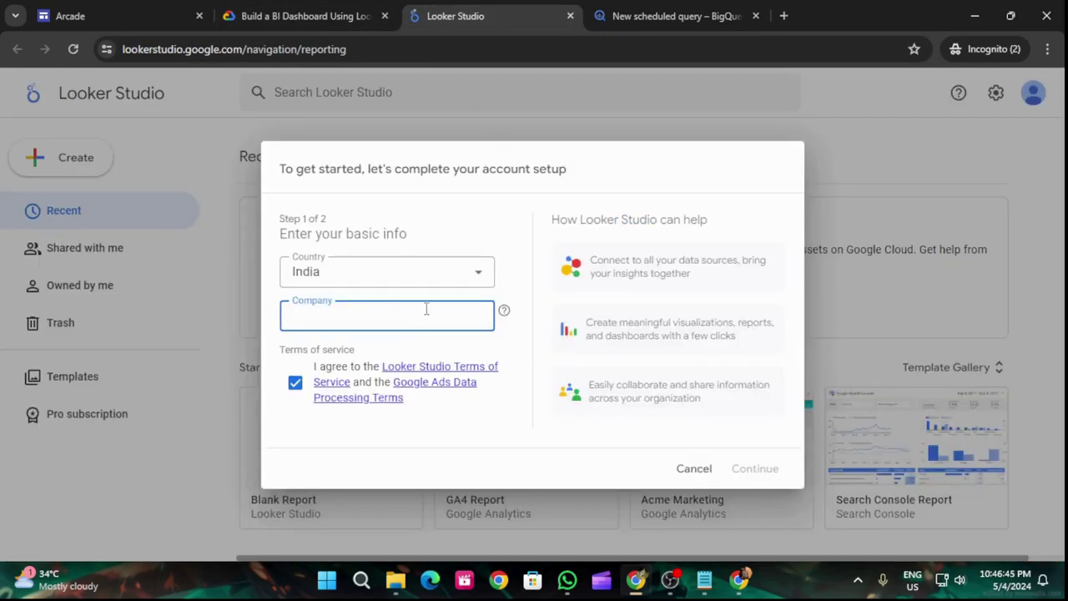
{"action": "type", "text": "rc"}
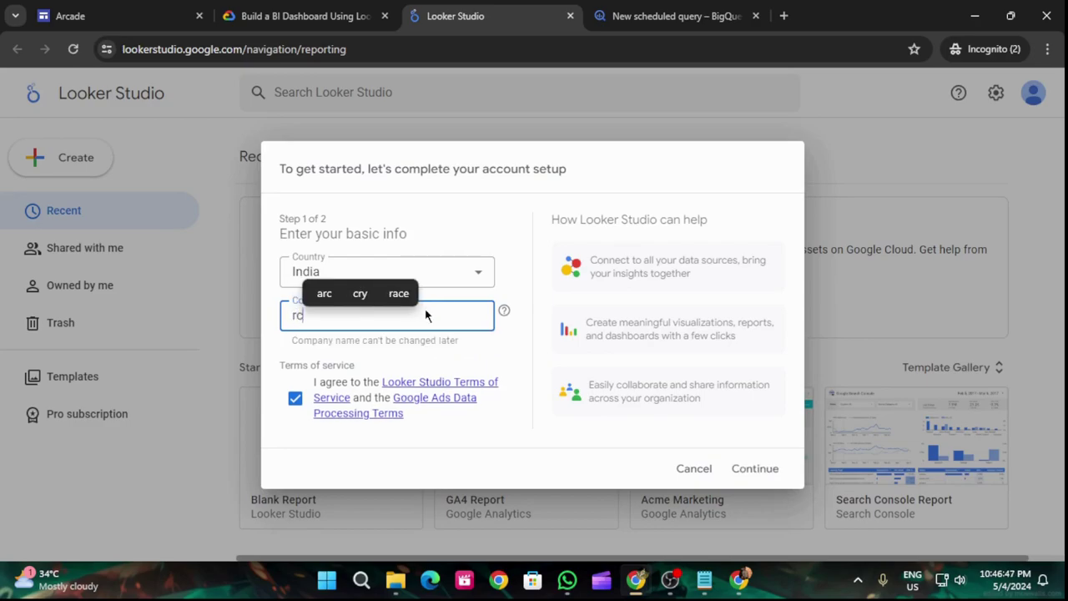
{"action": "type", "text": "c"}
{"action": "left_click", "coordinate": [753, 469]}
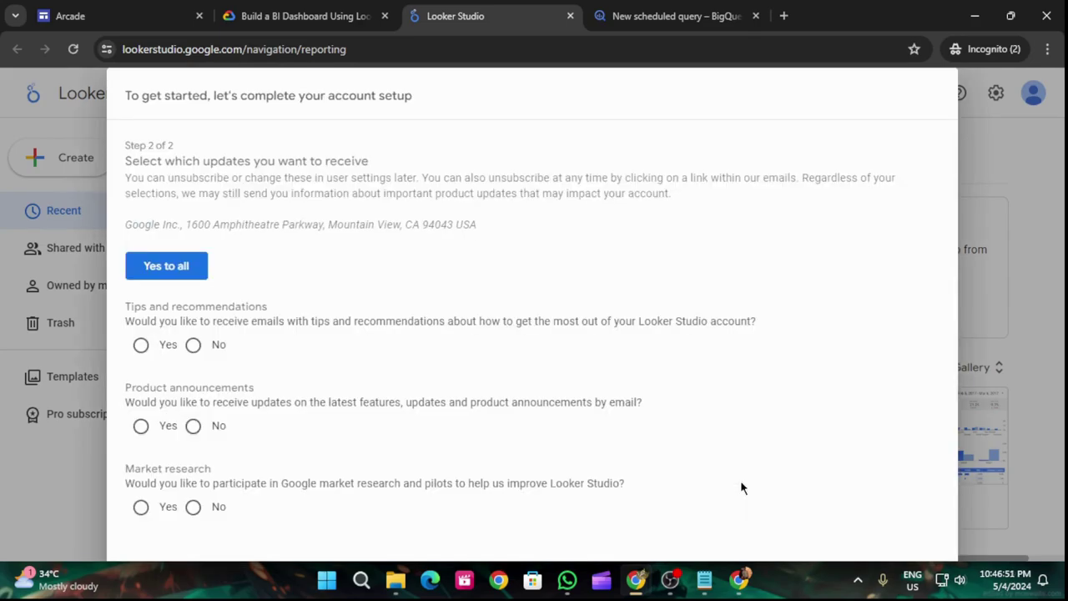
Check the lab's email offer instruction and choose No for tips and recommendations, product announcements and market research.
{"action": "left_click", "coordinate": [300, 16]}
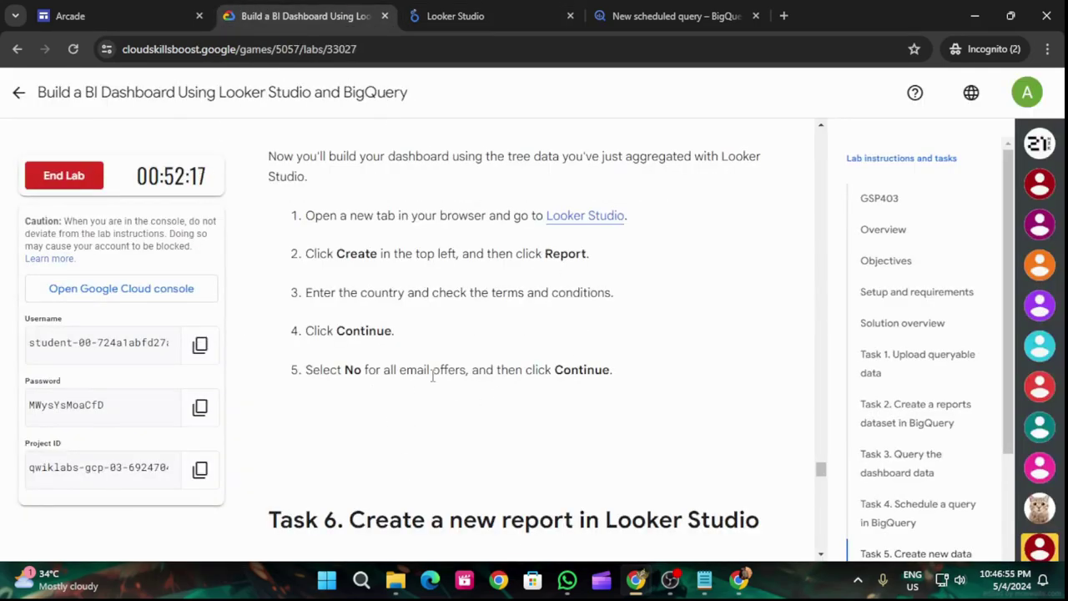
{"action": "left_click", "coordinate": [505, 8]}
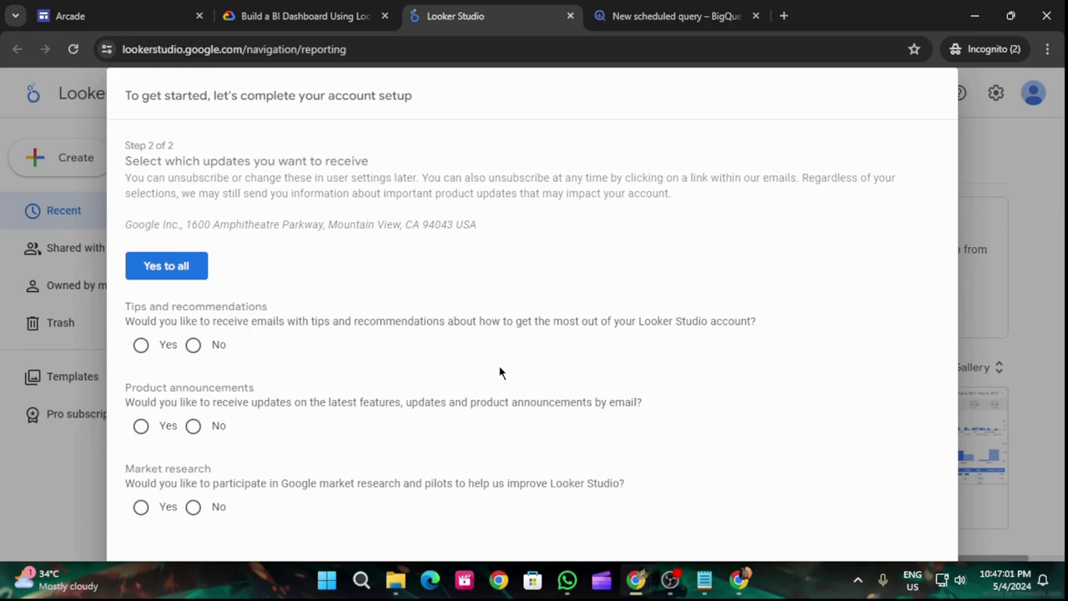
{"action": "left_click", "coordinate": [194, 347]}
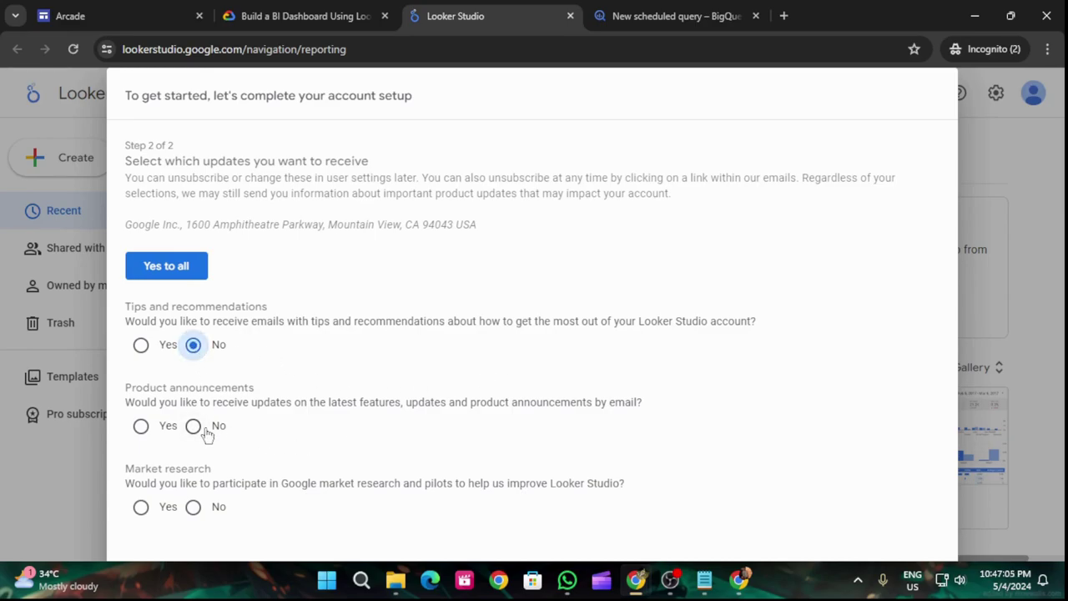
{"action": "left_click", "coordinate": [211, 434]}
{"action": "left_click", "coordinate": [195, 507]}
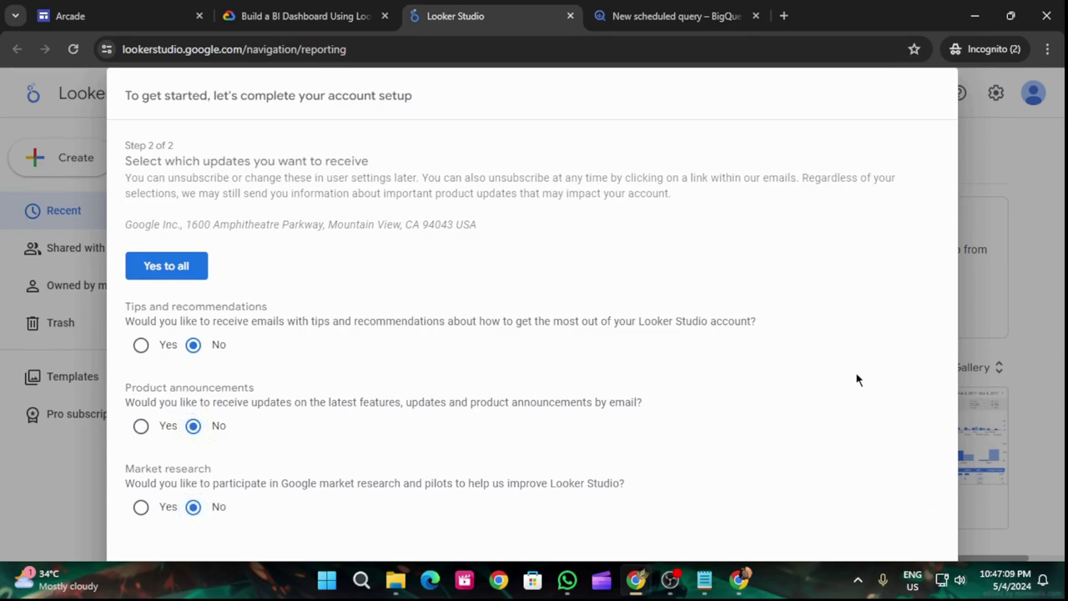
Zoom the Looker Studio page out two levels so the whole setup form fits, and submit the email preferences.
{"action": "left_click_drag", "start_coordinate": [897, 437], "coordinate": [868, 503]}
{"action": "left_click", "coordinate": [827, 369]}
{"action": "left_click", "coordinate": [1048, 49]}
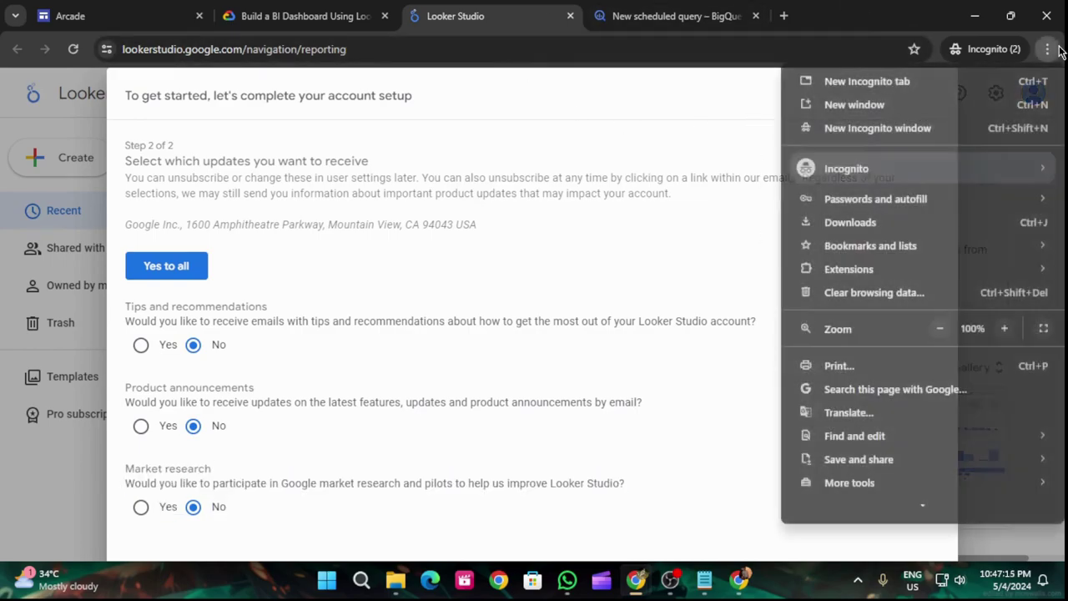
{"action": "left_click", "coordinate": [940, 328]}
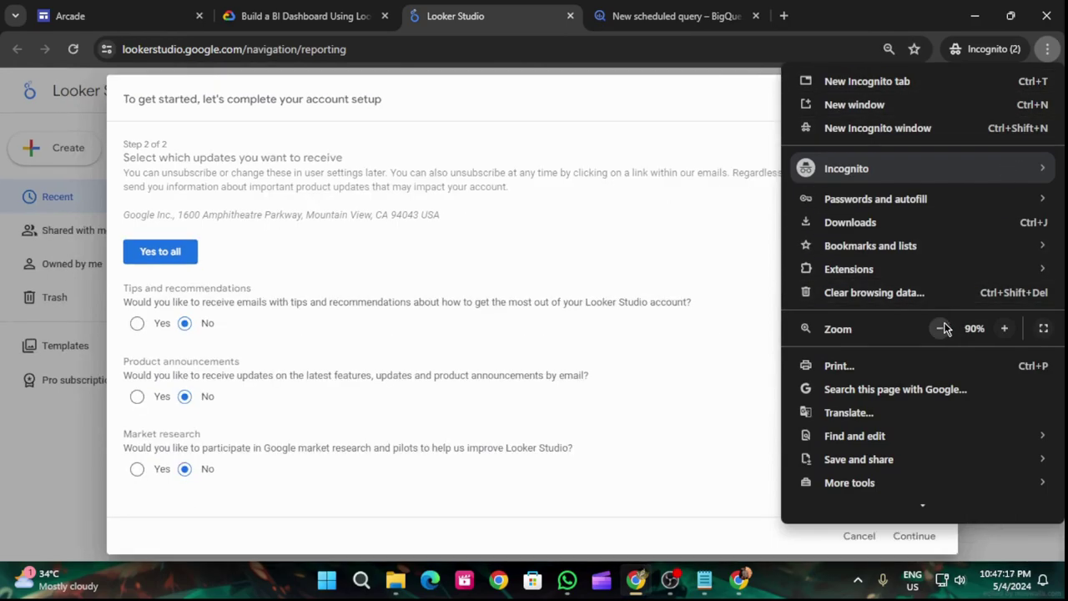
{"action": "left_click", "coordinate": [941, 328]}
{"action": "left_click", "coordinate": [749, 368]}
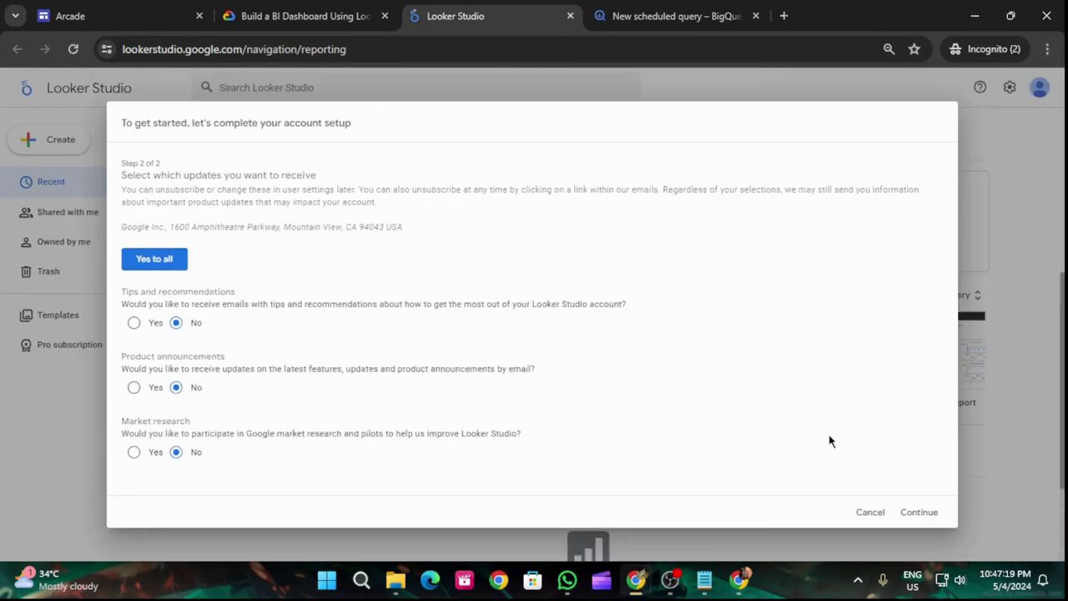
{"action": "left_click", "coordinate": [891, 517]}
Read the lab's Task 6 instructions for connecting the reports.trees table and check the scheduled query's save status in BigQuery.
{"action": "left_click", "coordinate": [321, 10]}
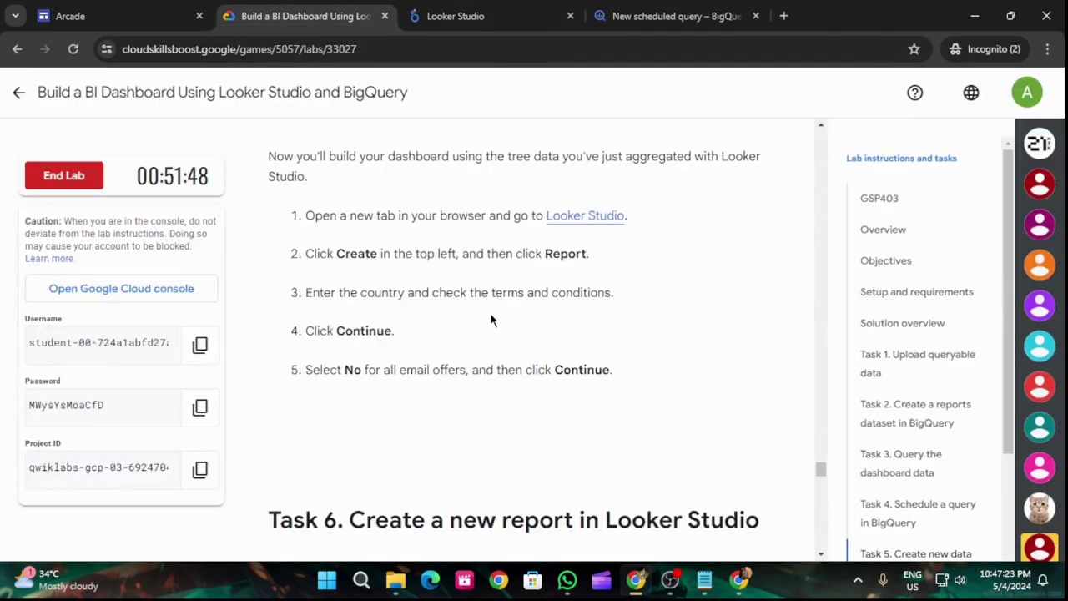
{"action": "scroll", "coordinate": [491, 325], "scroll_direction": "down", "scroll_amount": 2}
{"action": "scroll", "coordinate": [516, 336], "scroll_direction": "down", "scroll_amount": 3}
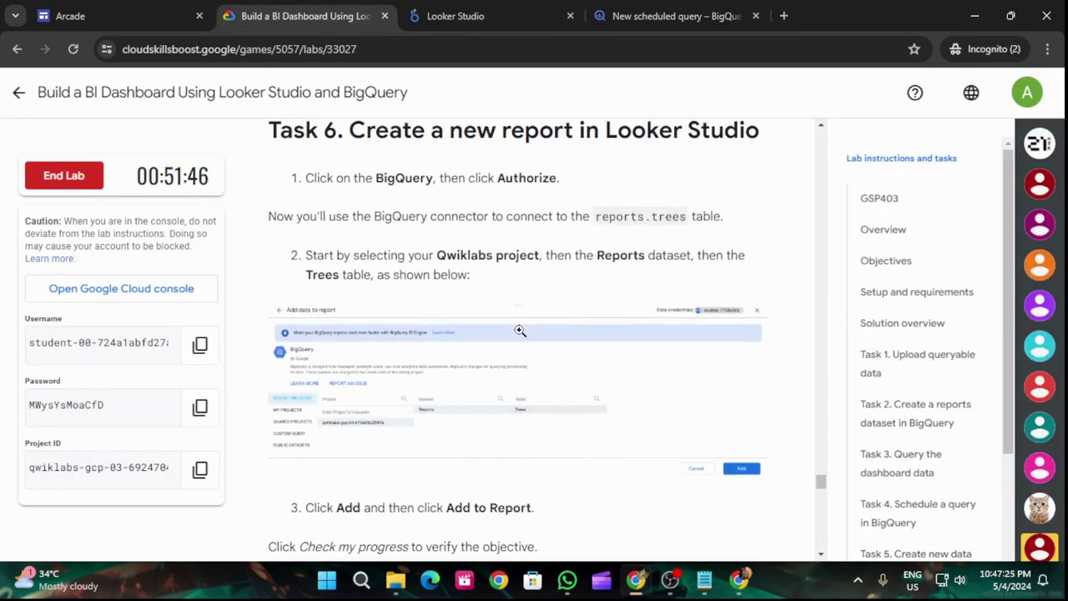
{"action": "left_click", "coordinate": [743, 8]}
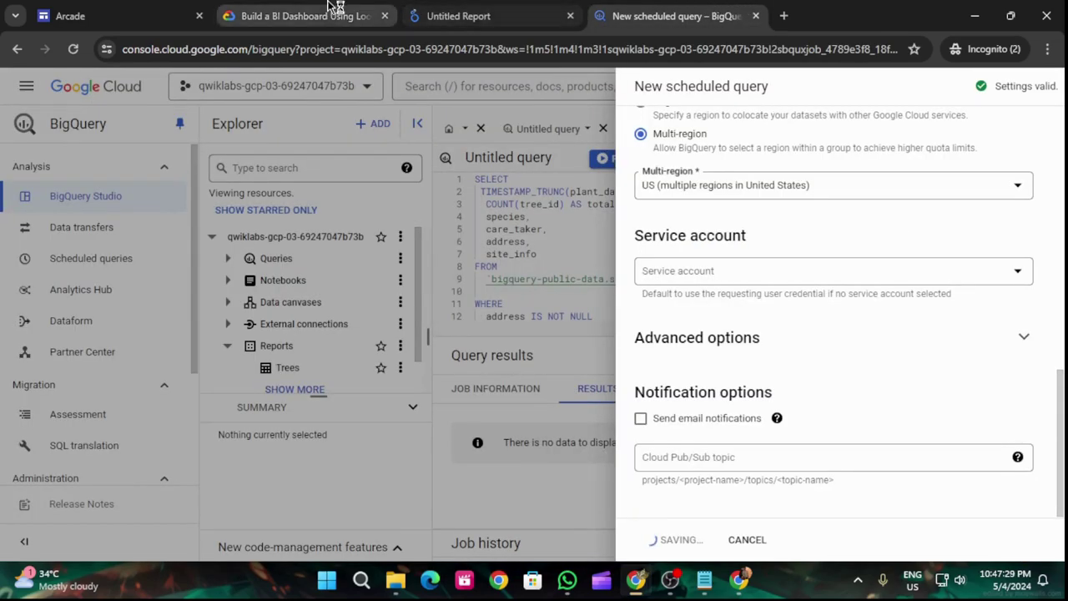
{"action": "left_click", "coordinate": [305, 16]}
{"action": "scroll", "coordinate": [443, 384], "scroll_direction": "down", "scroll_amount": 3}
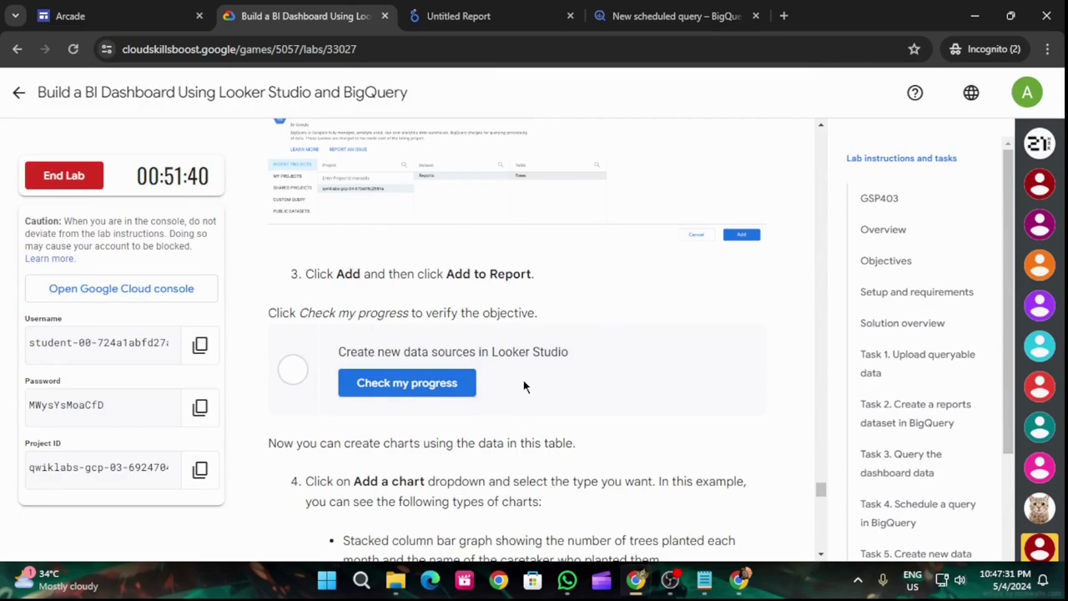
{"action": "scroll", "coordinate": [524, 382], "scroll_direction": "up", "scroll_amount": 4}
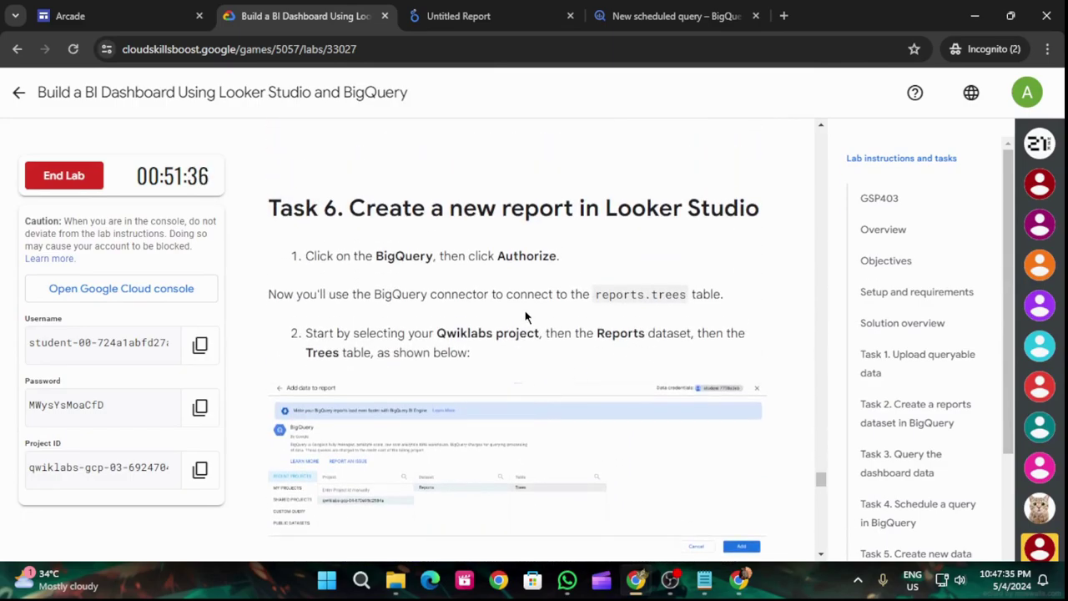
Choose the BigQuery connector for the new report and authorize it with the lab's student account.
{"action": "left_click", "coordinate": [529, 17]}
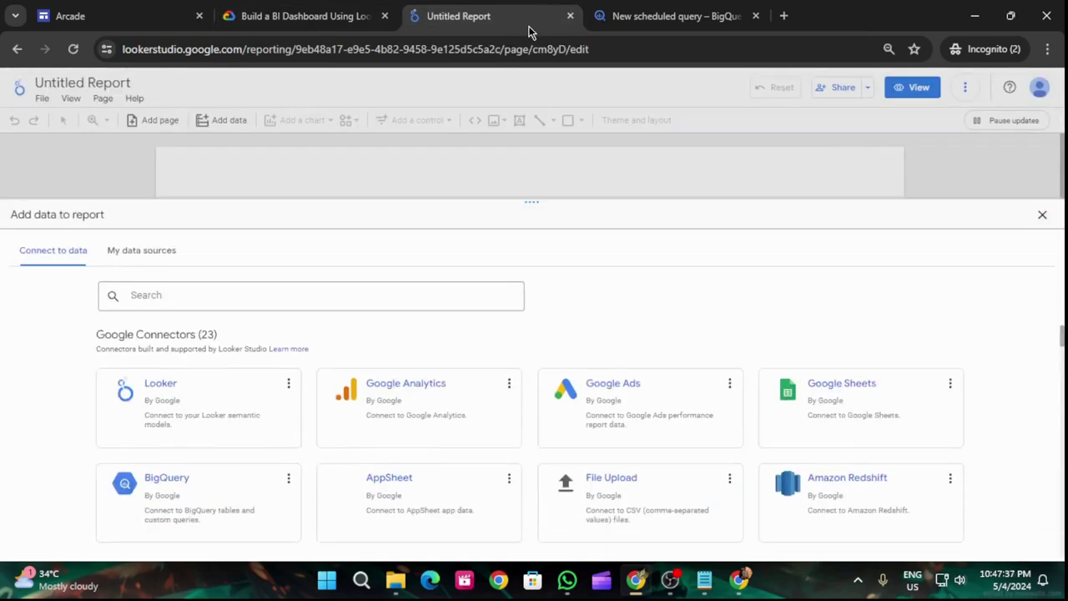
{"action": "left_click", "coordinate": [308, 9]}
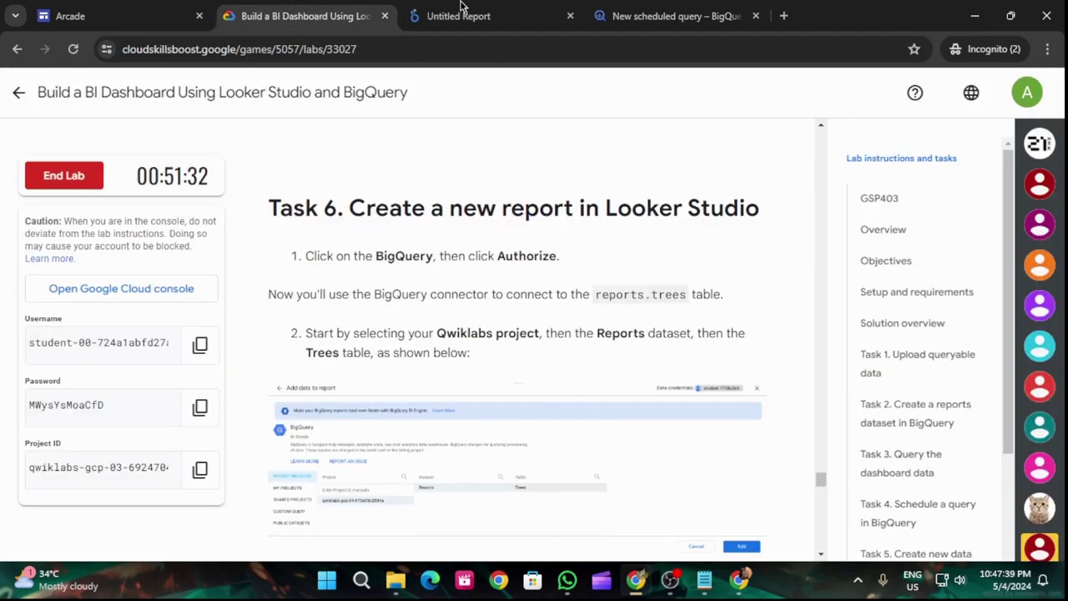
{"action": "left_click", "coordinate": [493, 15]}
{"action": "left_click", "coordinate": [232, 487]}
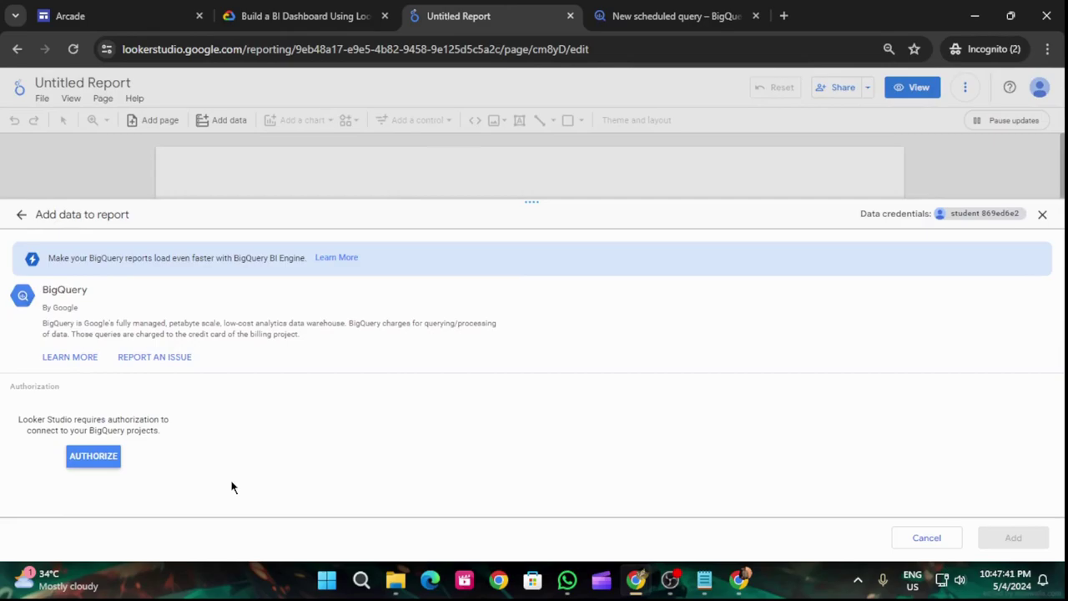
{"action": "left_click", "coordinate": [115, 460]}
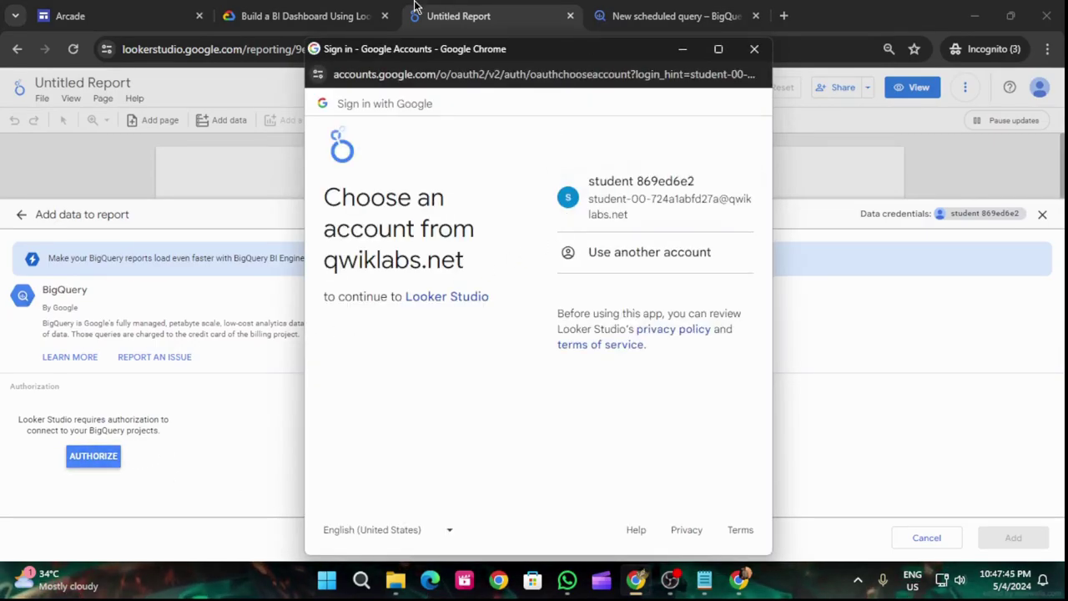
{"action": "left_click", "coordinate": [643, 215]}
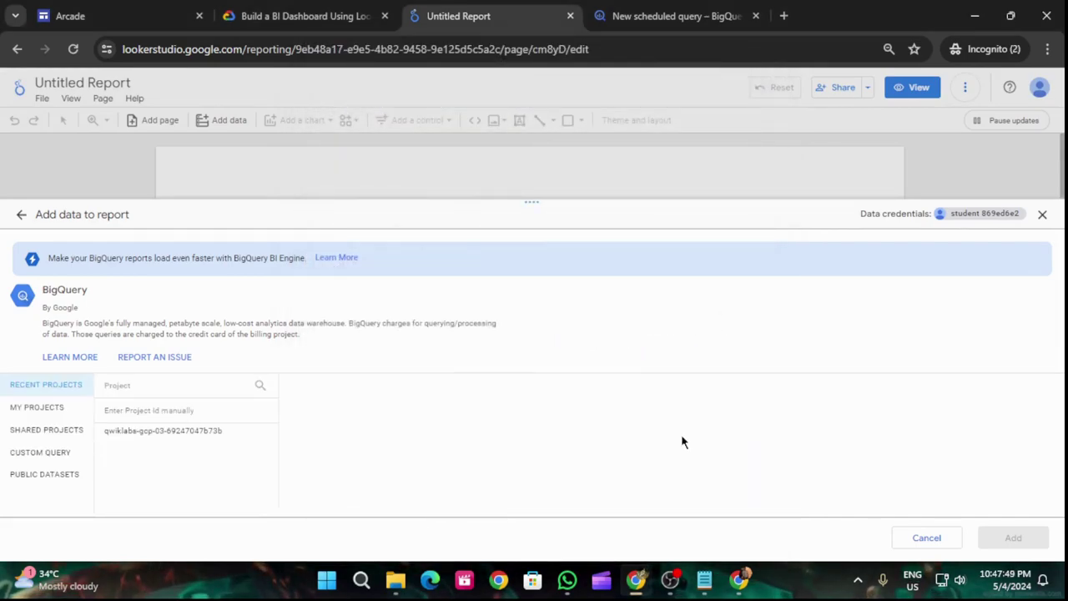
Select the Qwiklabs project, the Reports dataset and the Trees table as the report's BigQuery data source.
{"action": "left_click", "coordinate": [273, 9]}
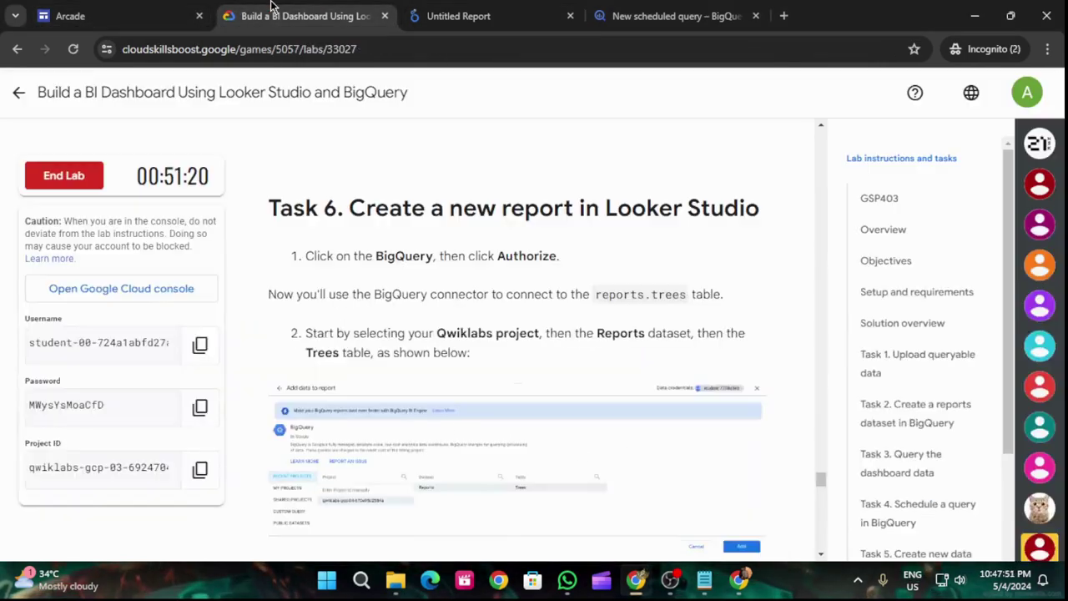
{"action": "left_click", "coordinate": [439, 14]}
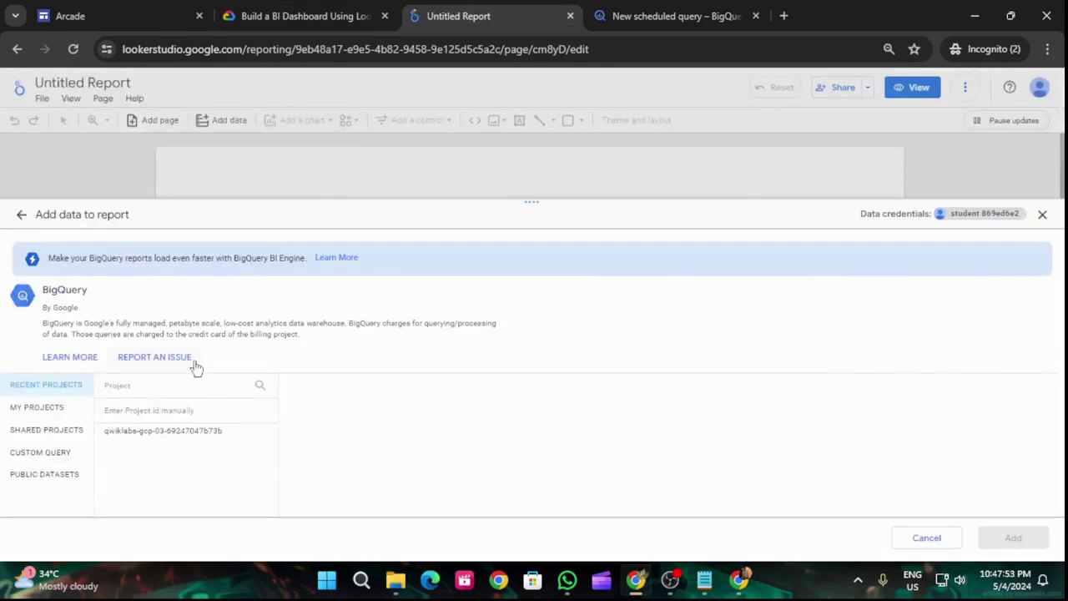
{"action": "left_click", "coordinate": [199, 440]}
{"action": "left_click", "coordinate": [316, 406]}
{"action": "left_click", "coordinate": [500, 406]}
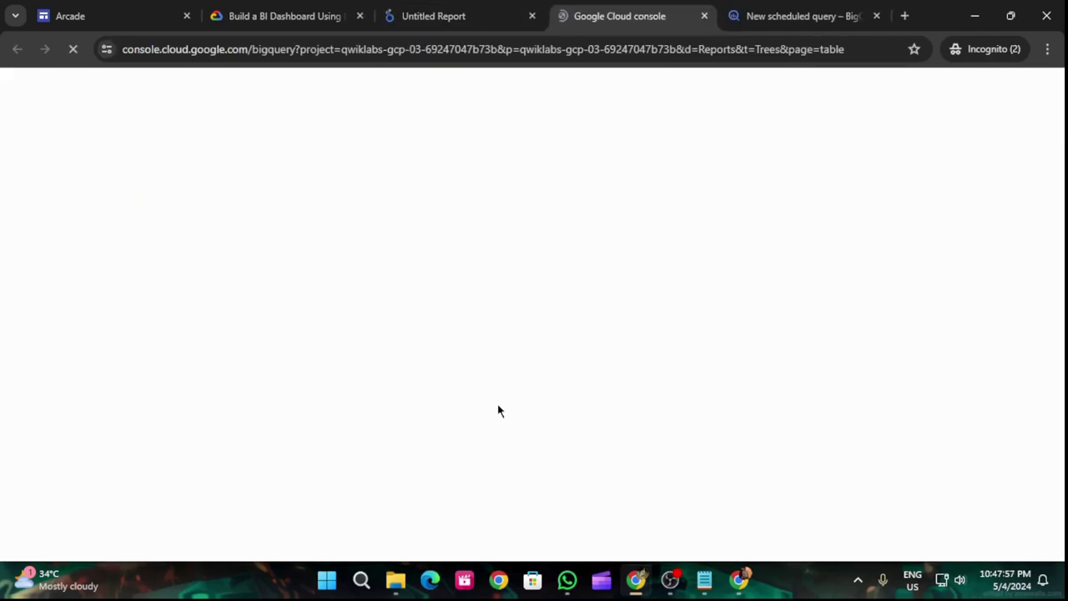
{"action": "left_click", "coordinate": [520, 6]}
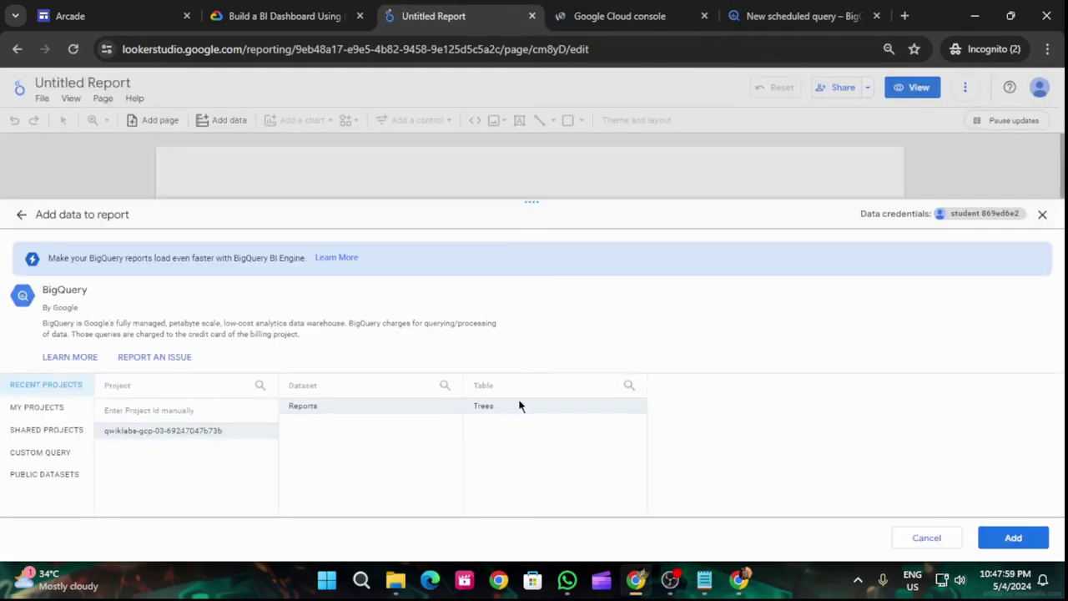
Check the lab's instruction on adding the data and confirm adding the Trees table to the report.
{"action": "left_click", "coordinate": [264, 8]}
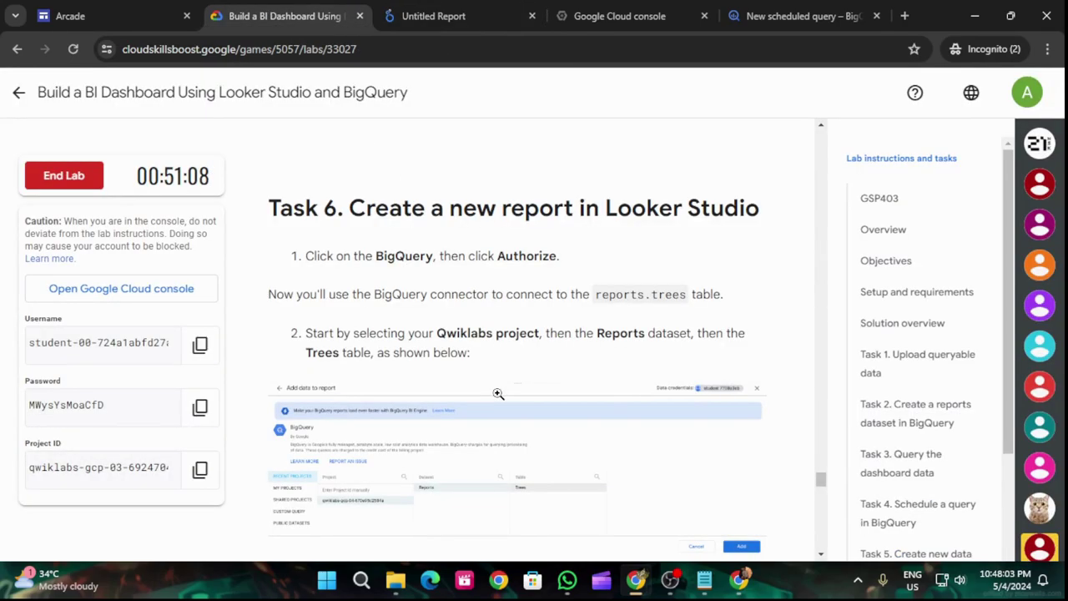
{"action": "scroll", "coordinate": [498, 393], "scroll_direction": "down", "scroll_amount": 3}
{"action": "left_click", "coordinate": [467, 12]}
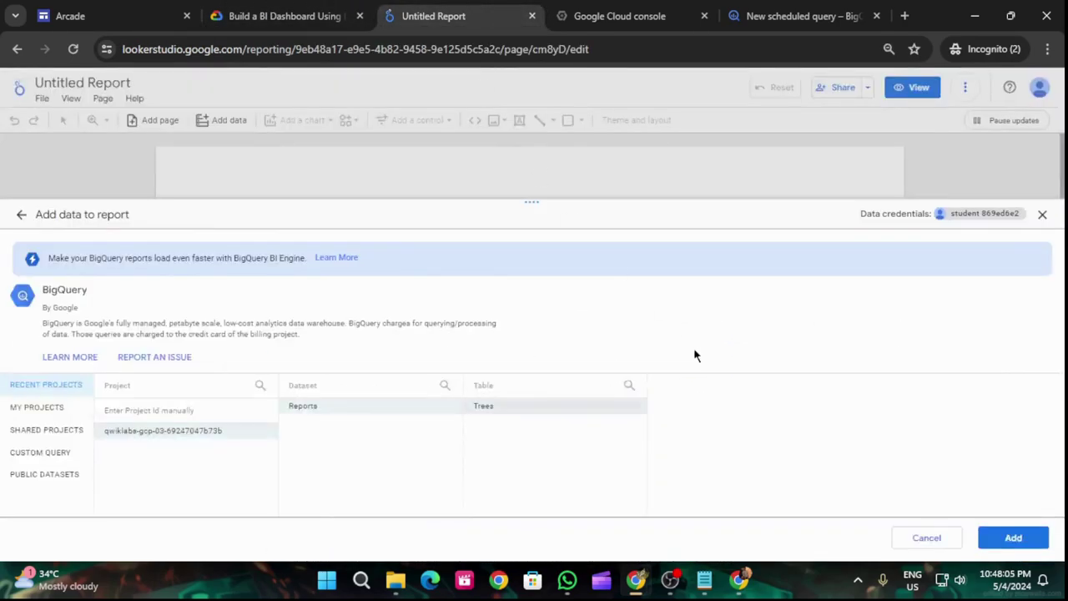
{"action": "left_click", "coordinate": [982, 538]}
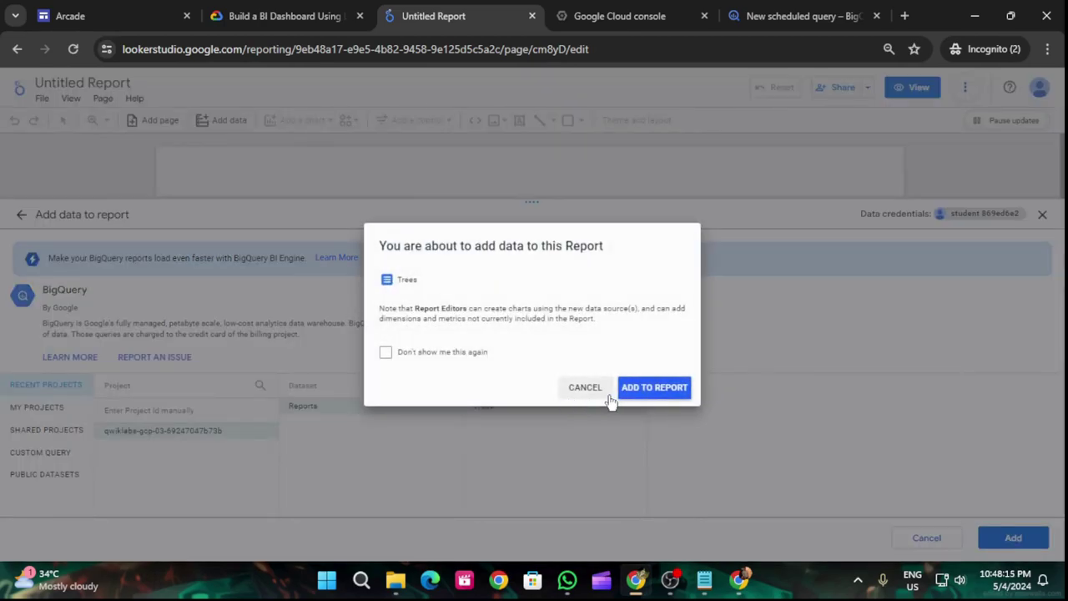
{"action": "left_click", "coordinate": [639, 387]}
Run the lab's progress check for "Create new data sources in Looker Studio" and skim the remaining instructions.
{"action": "left_click", "coordinate": [281, 15]}
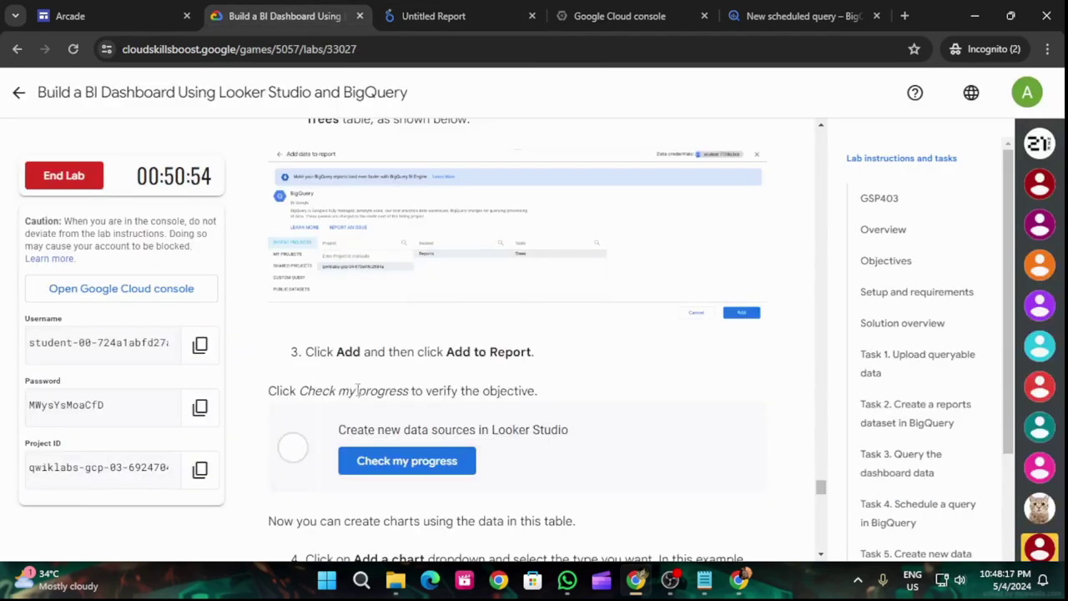
{"action": "scroll", "coordinate": [355, 380], "scroll_direction": "down", "scroll_amount": 2}
{"action": "left_click", "coordinate": [435, 315]}
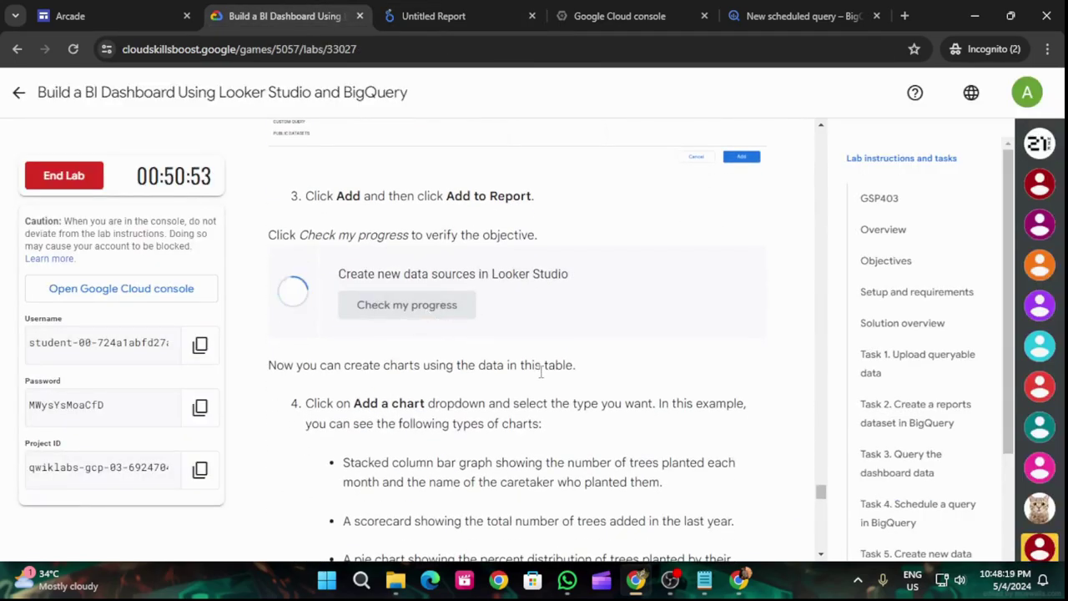
{"action": "scroll", "coordinate": [568, 398], "scroll_direction": "down", "scroll_amount": 10}
{"action": "scroll", "coordinate": [568, 398], "scroll_direction": "up", "scroll_amount": 10}
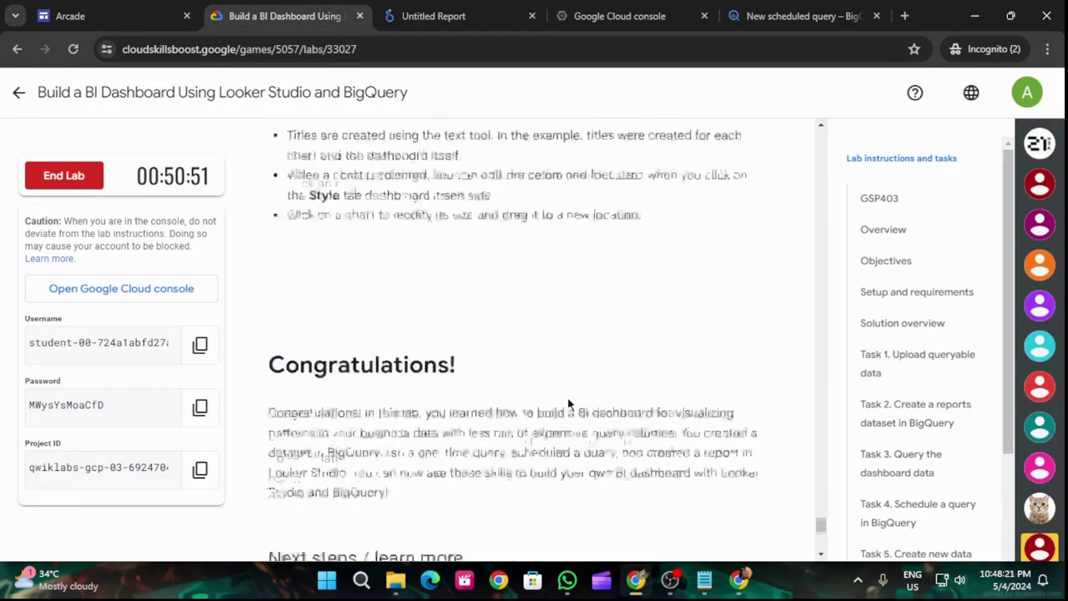
{"action": "scroll", "coordinate": [563, 404], "scroll_direction": "down", "scroll_amount": 7}
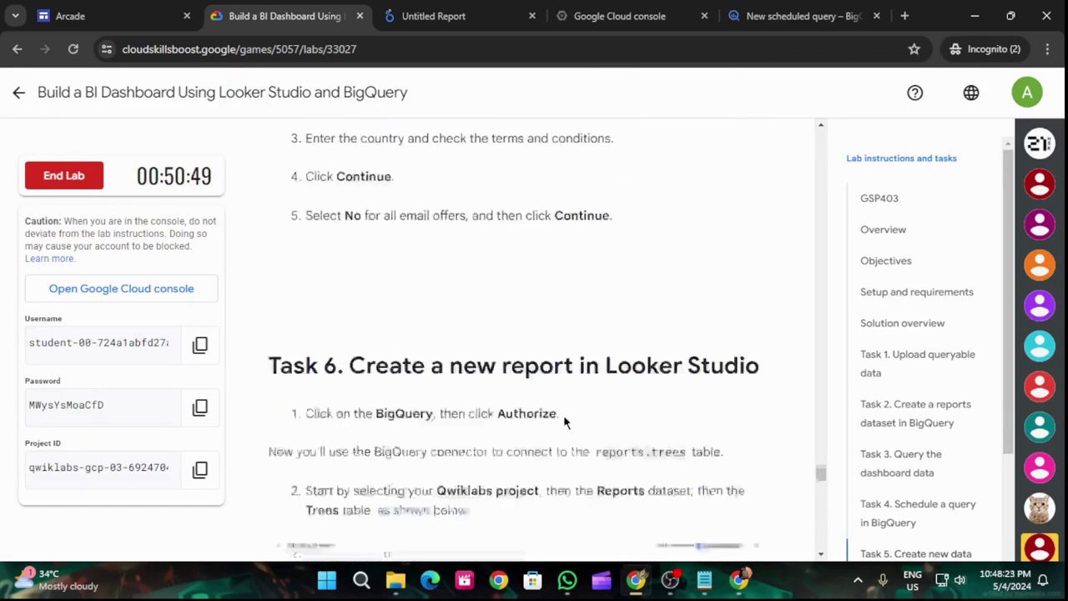
Check the lab's completion status in the "Level 2: Data with BigQuery" game's lab list and reopen the BI dashboard lab.
{"action": "scroll", "coordinate": [568, 394], "scroll_direction": "down", "scroll_amount": 5}
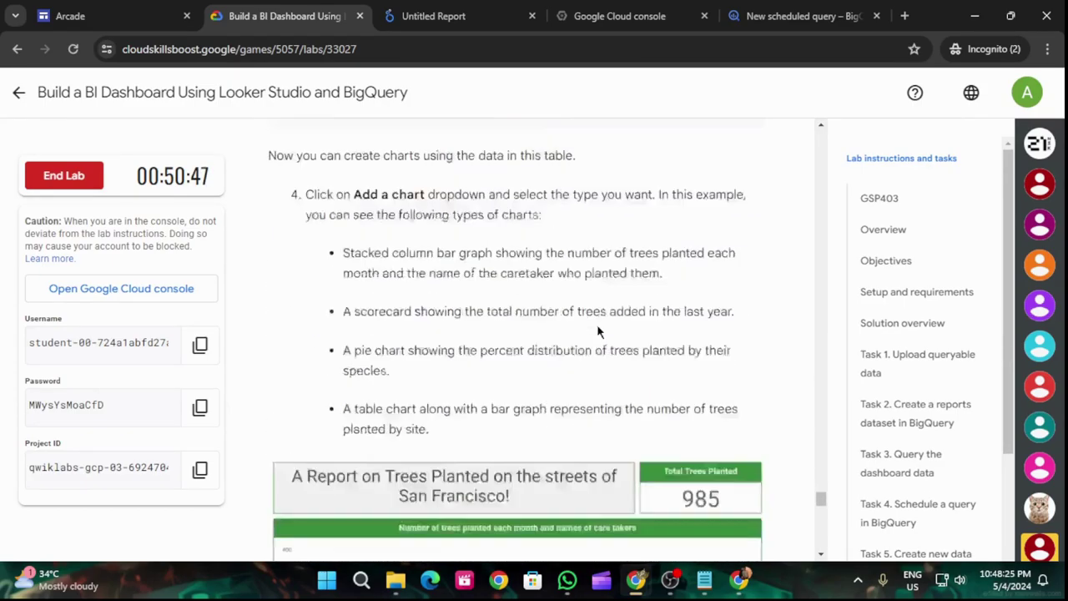
{"action": "left_click", "coordinate": [18, 92]}
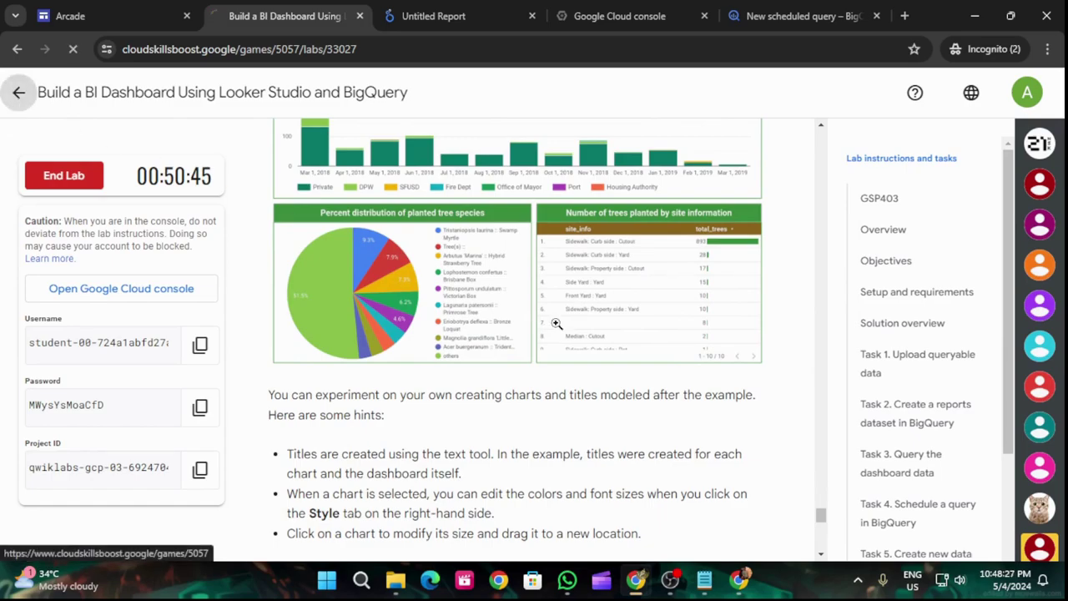
{"action": "scroll", "coordinate": [748, 387], "scroll_direction": "down", "scroll_amount": 12}
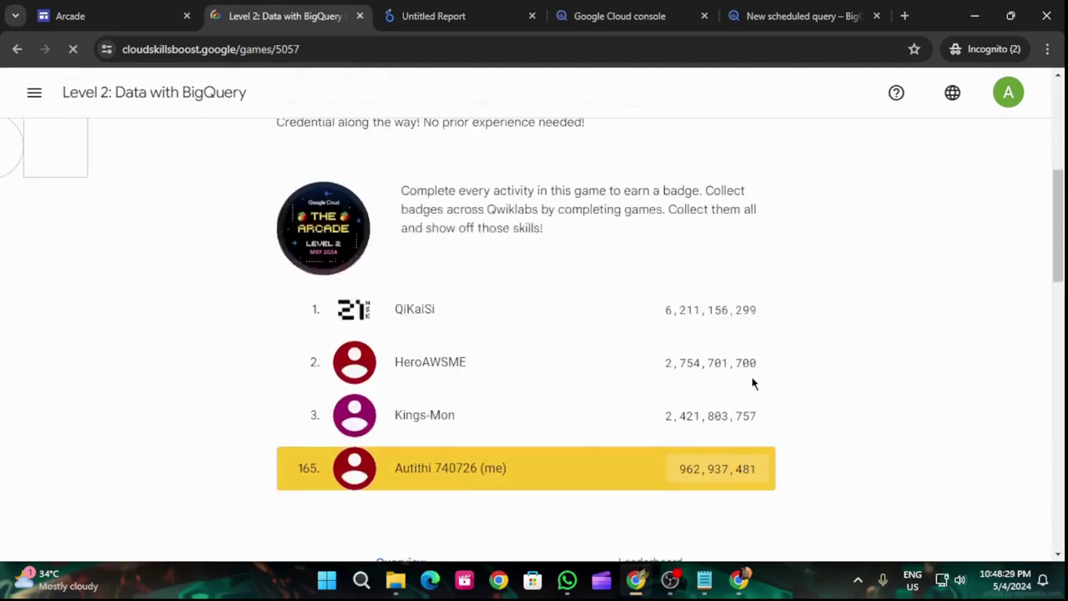
{"action": "left_click", "coordinate": [730, 392]}
{"action": "scroll", "coordinate": [682, 393], "scroll_direction": "down", "scroll_amount": 8}
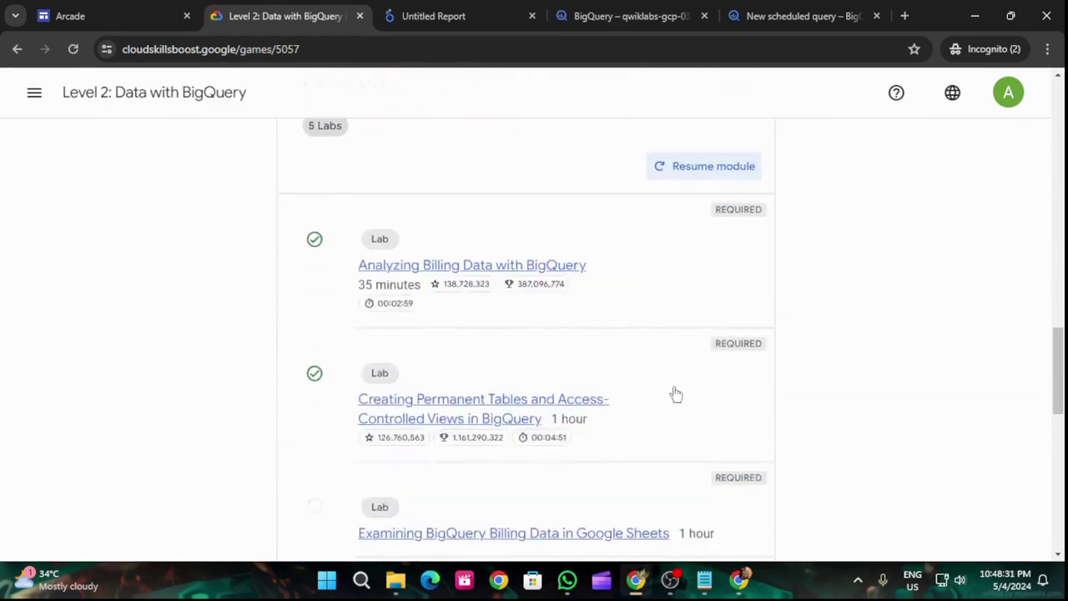
{"action": "left_click", "coordinate": [433, 247]}
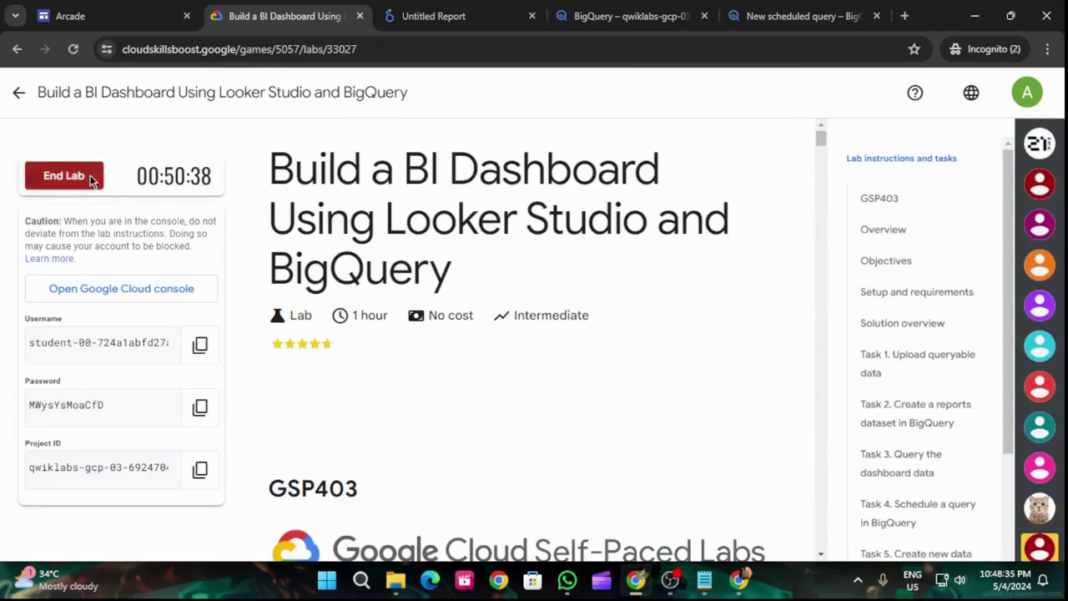
End the "Build a BI Dashboard Using Looker Studio and BigQuery" lab and give it a four-star satisfaction rating.
{"action": "left_click", "coordinate": [89, 175]}
{"action": "left_click", "coordinate": [689, 375]}
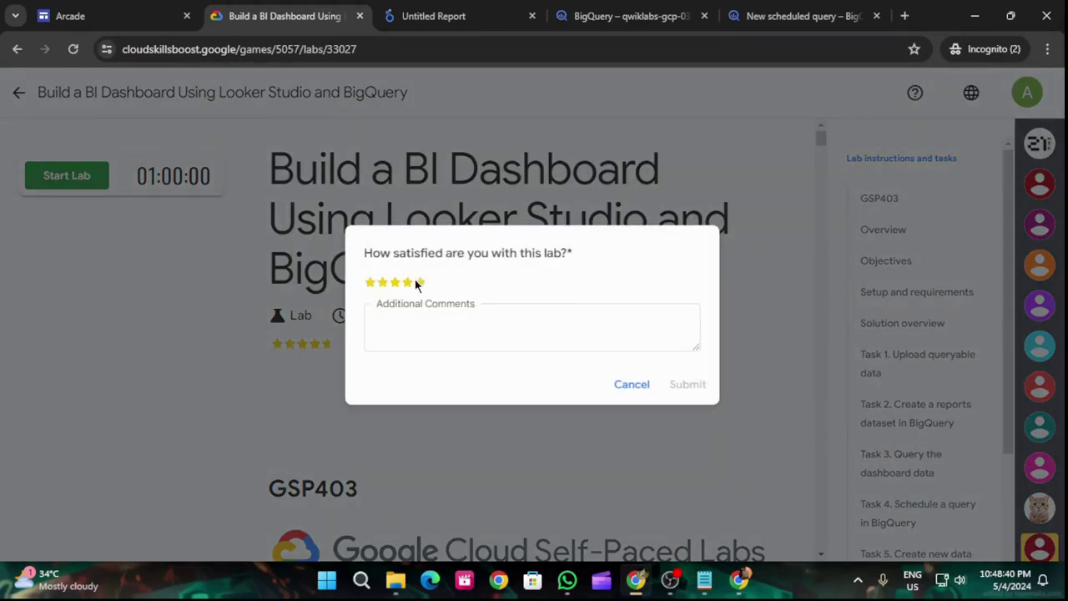
{"action": "left_click", "coordinate": [408, 282]}
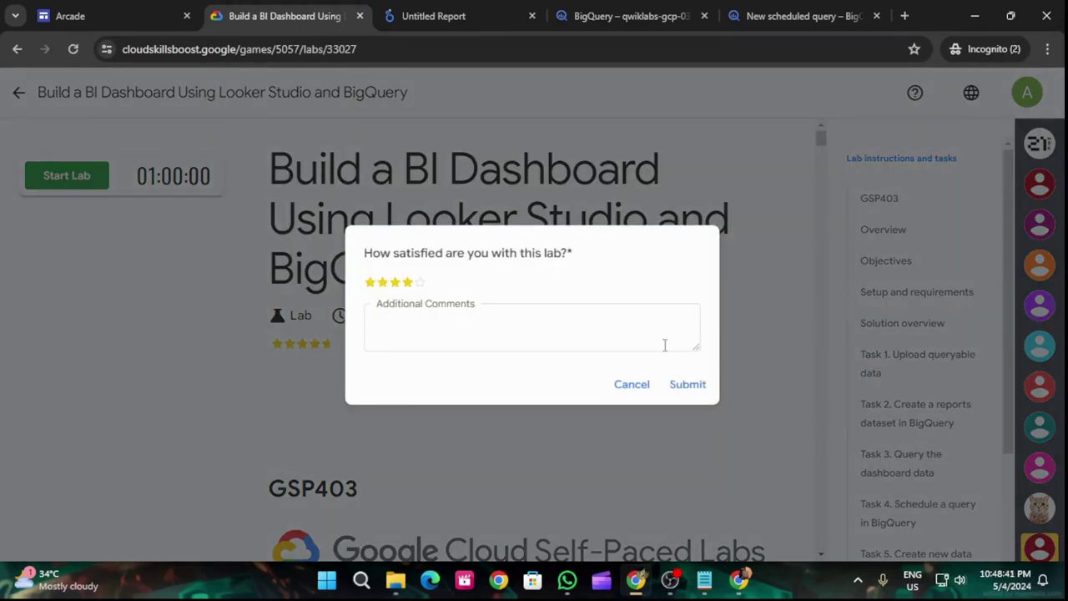